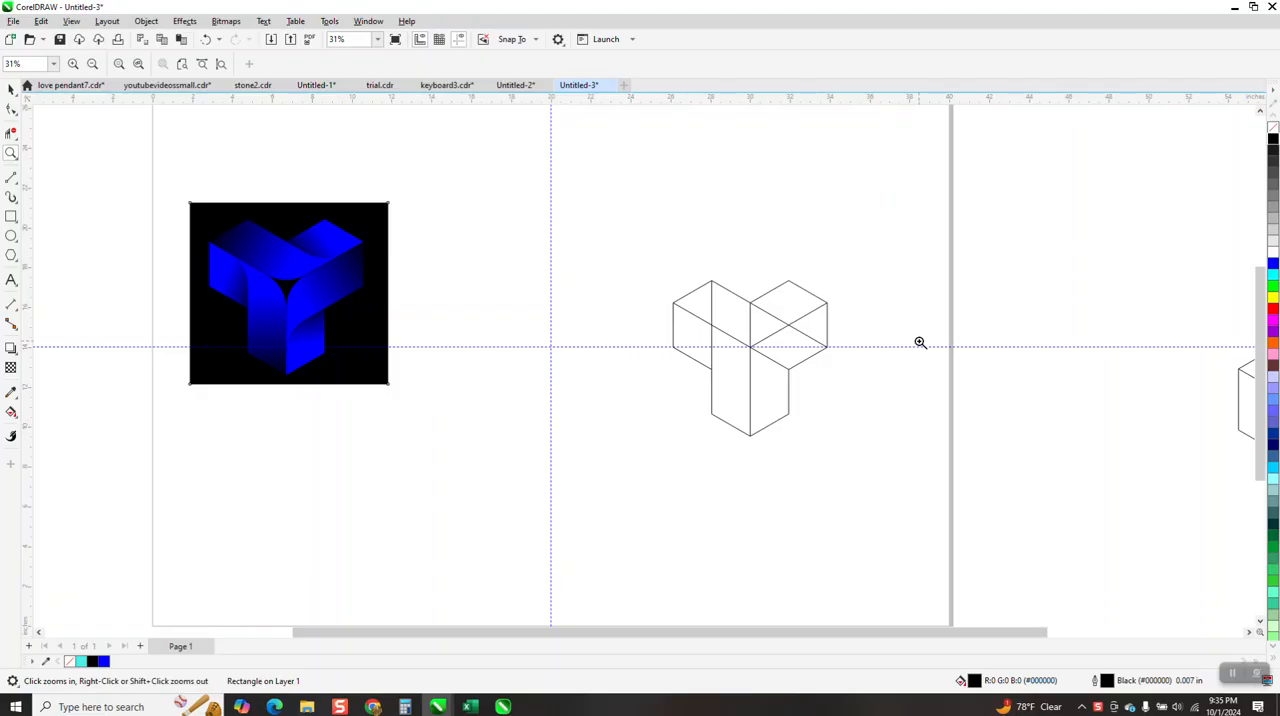
Draw a hexagon about 3.6 by 4.15 inches and duplicate it twice to form a cluster of three touching hexagons
{"action": "left_click", "coordinate": [11, 255]}
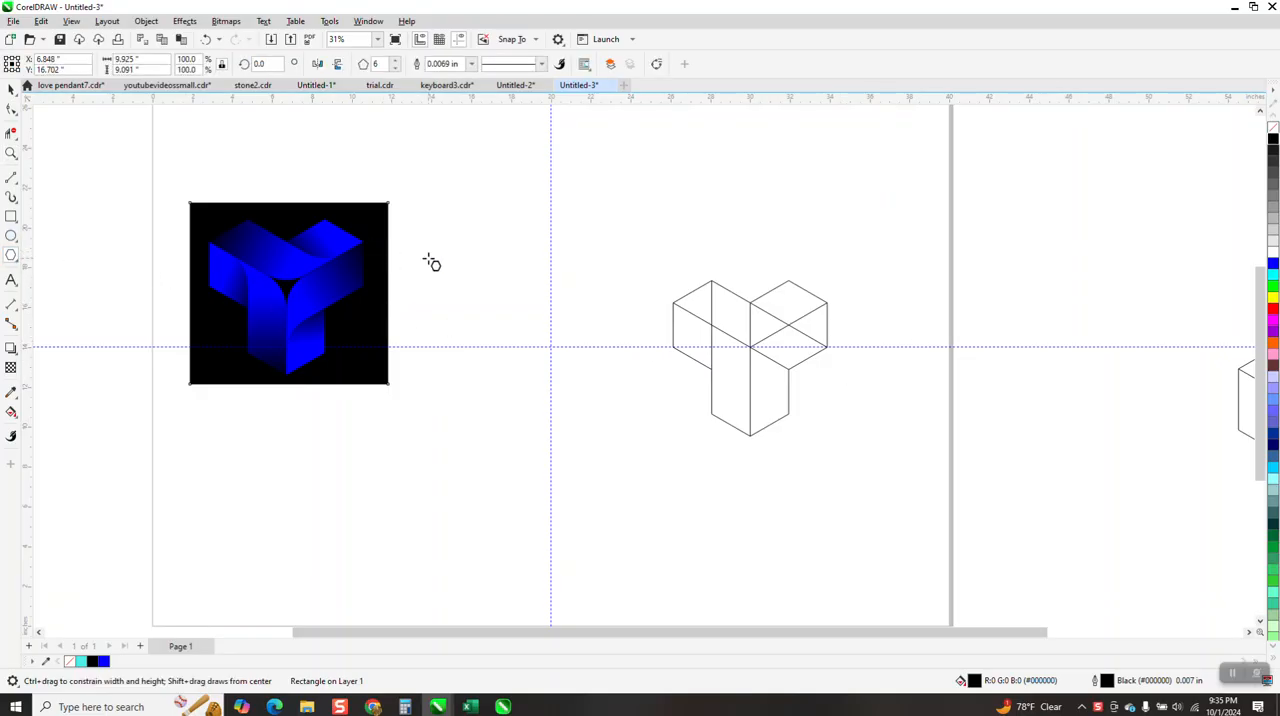
{"action": "left_click_drag", "start_coordinate": [589, 242], "coordinate": [547, 330]}
{"action": "key", "text": "space"}
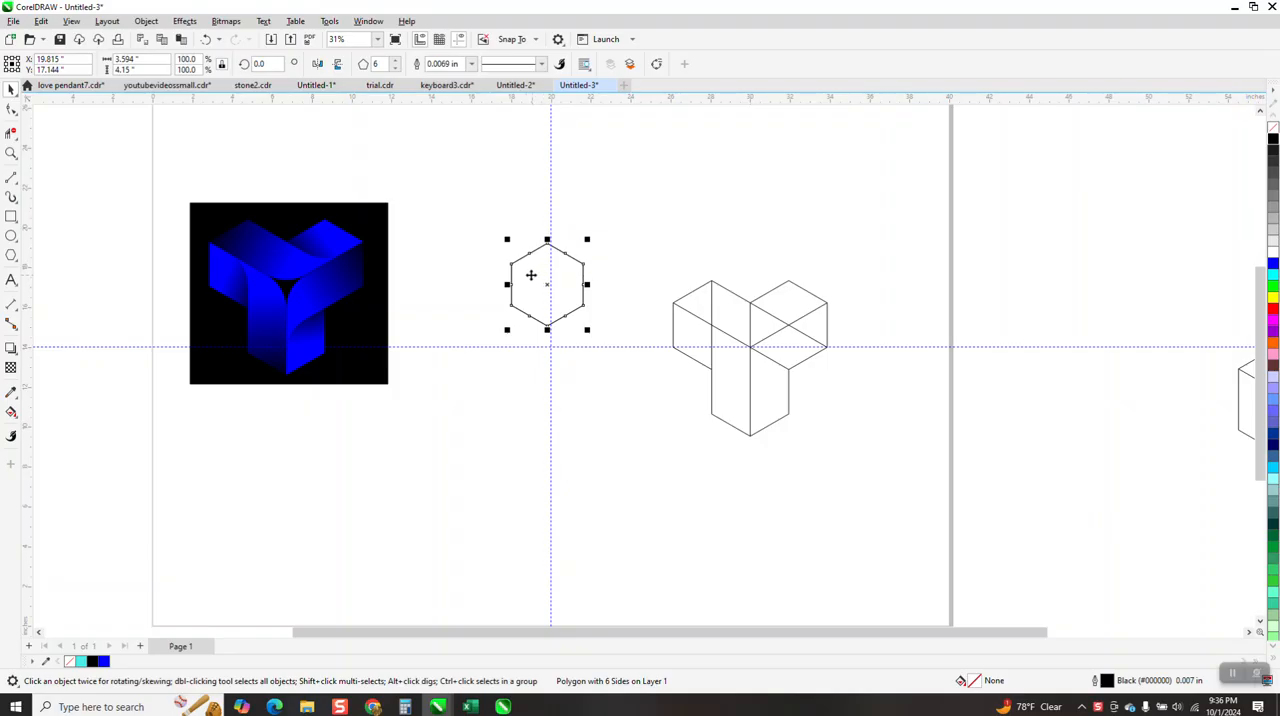
{"action": "left_click_drag", "start_coordinate": [511, 265], "coordinate": [581, 265]}
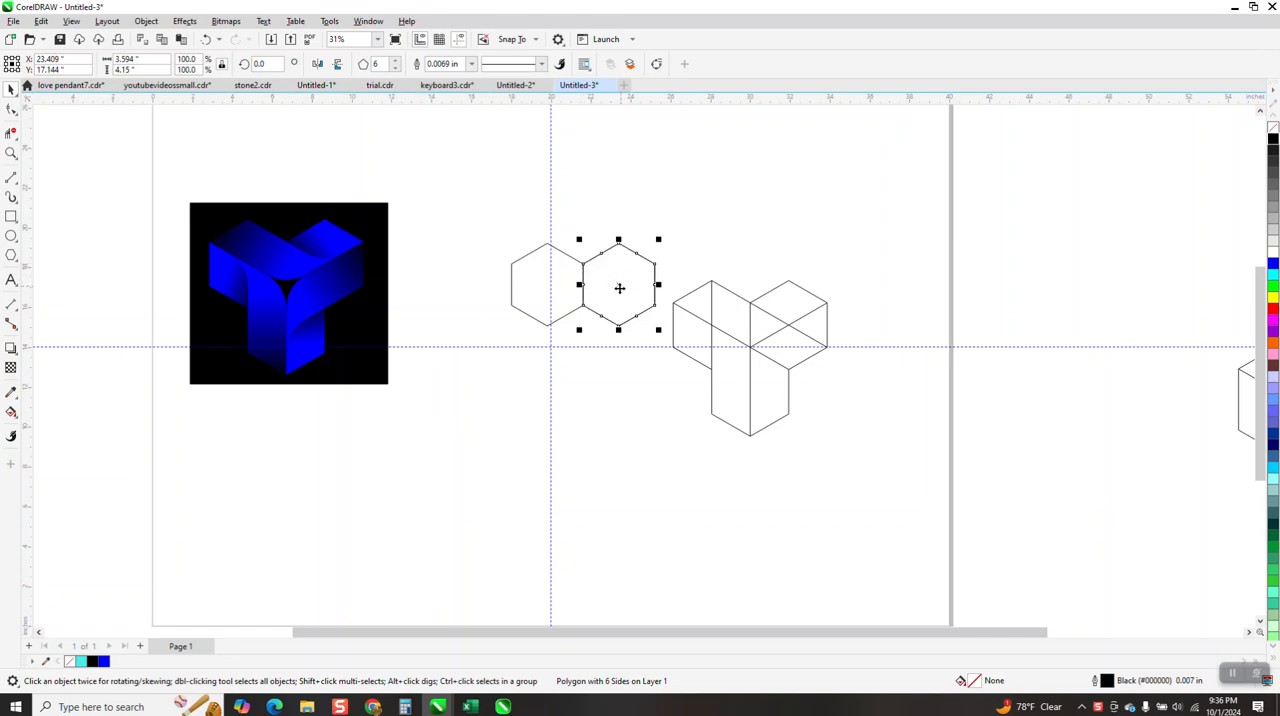
{"action": "left_click_drag", "start_coordinate": [621, 250], "coordinate": [590, 292]}
Move the three-hexagon cluster so its shared centre node sits on the intersection of the two guidelines
{"action": "left_click_drag", "start_coordinate": [463, 205], "coordinate": [674, 449]}
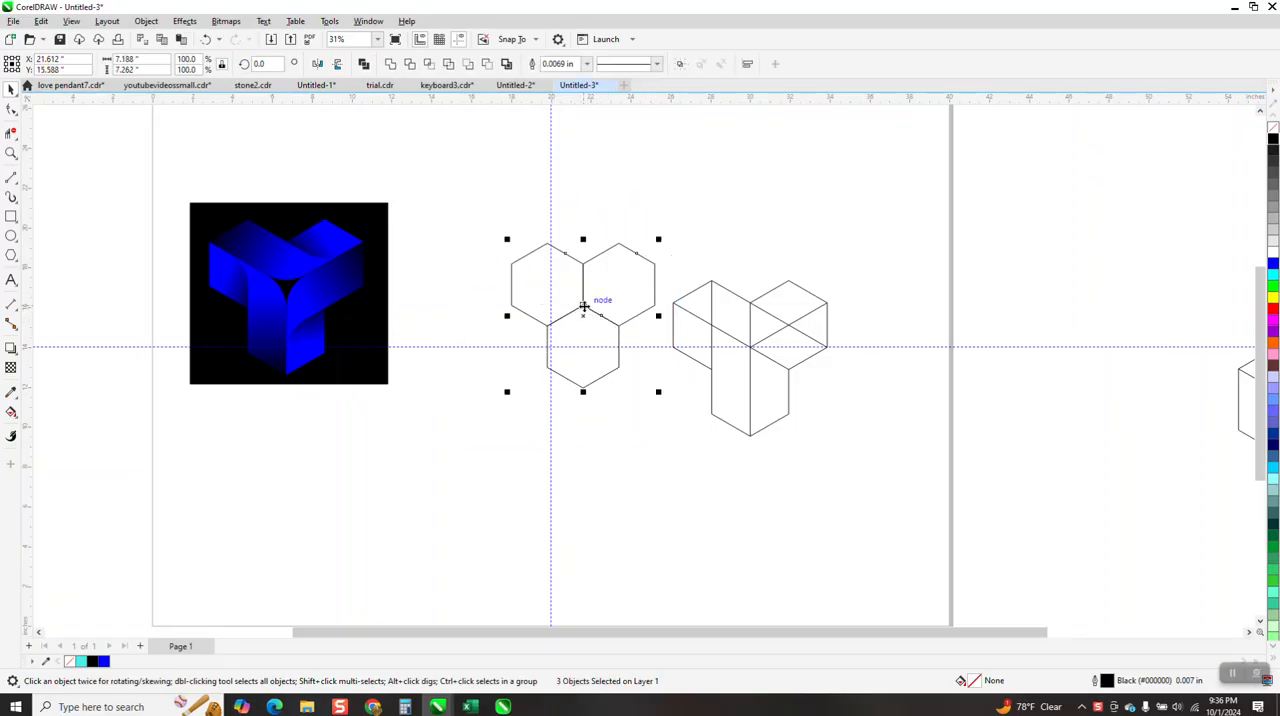
{"action": "left_click_drag", "start_coordinate": [584, 305], "coordinate": [551, 350]}
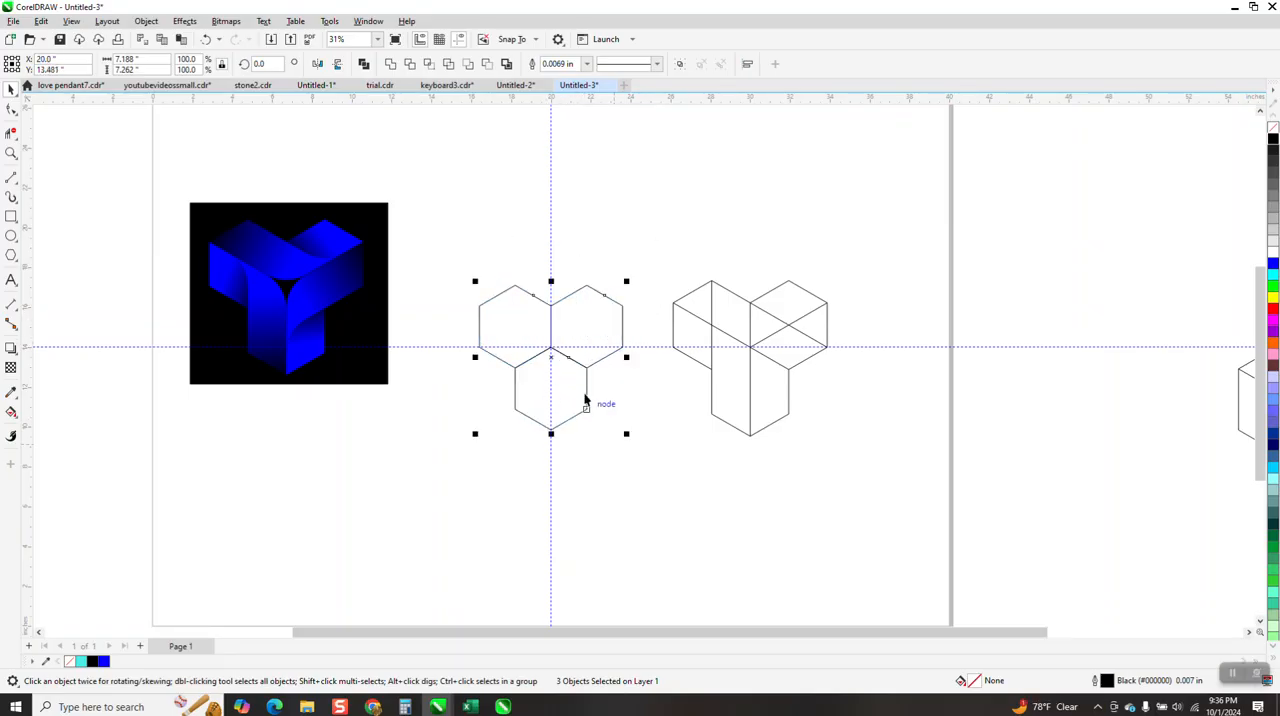
{"action": "left_click", "coordinate": [619, 410]}
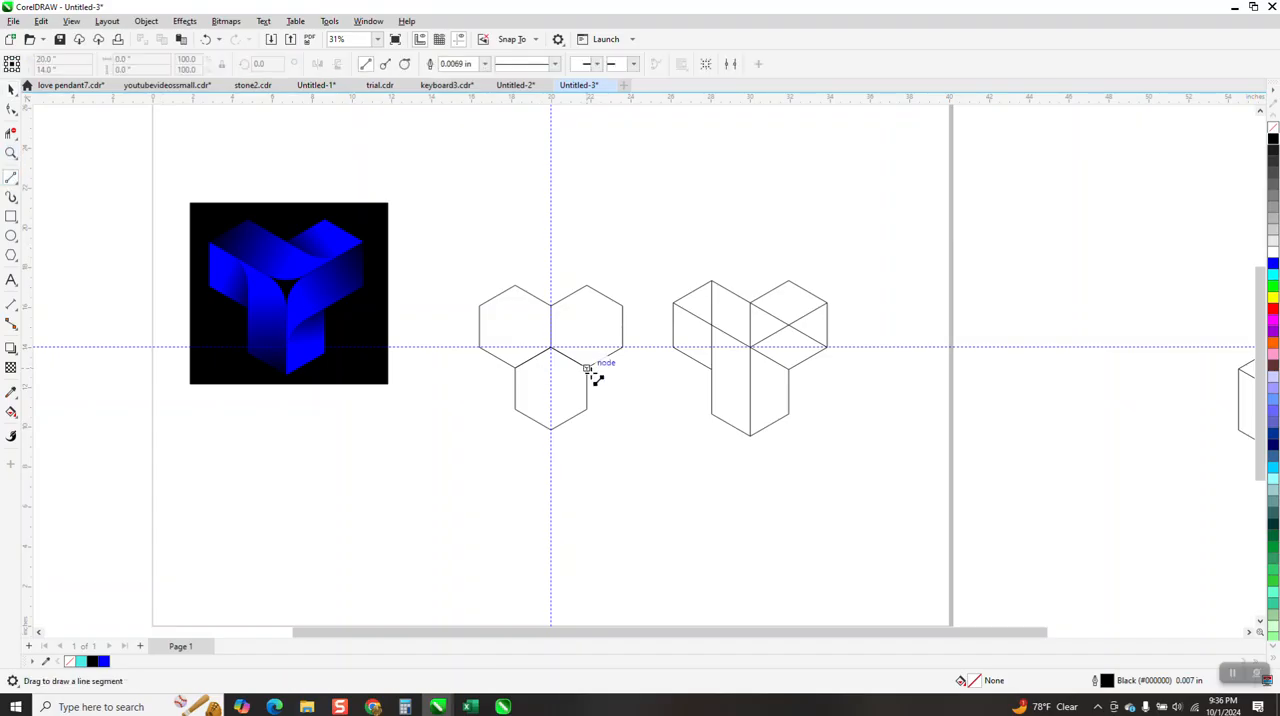
Delete the inner segments around the hexagons' shared node and draw two crossing diagonals from the outer upper corners to the opposite inner corners
{"action": "left_click", "coordinate": [11, 133]}
{"action": "left_click_drag", "start_coordinate": [537, 320], "coordinate": [587, 374]}
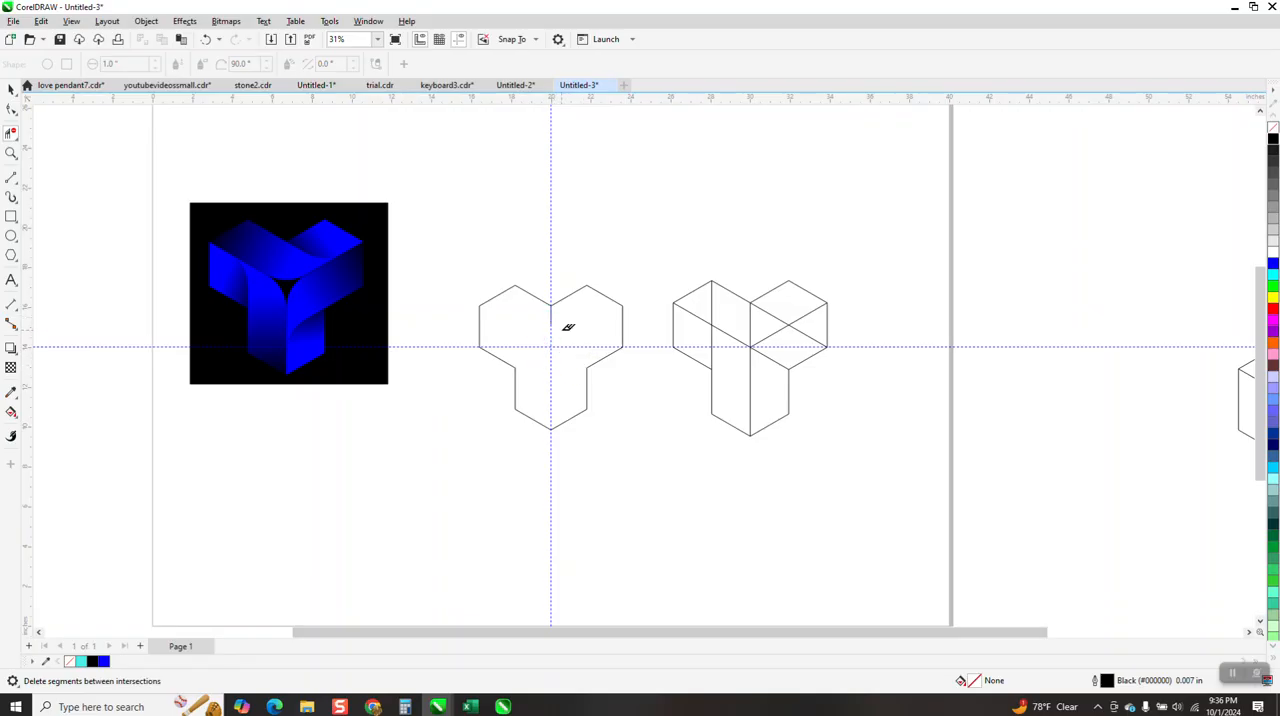
{"action": "left_click", "coordinate": [16, 183]}
{"action": "left_click", "coordinate": [61, 193]}
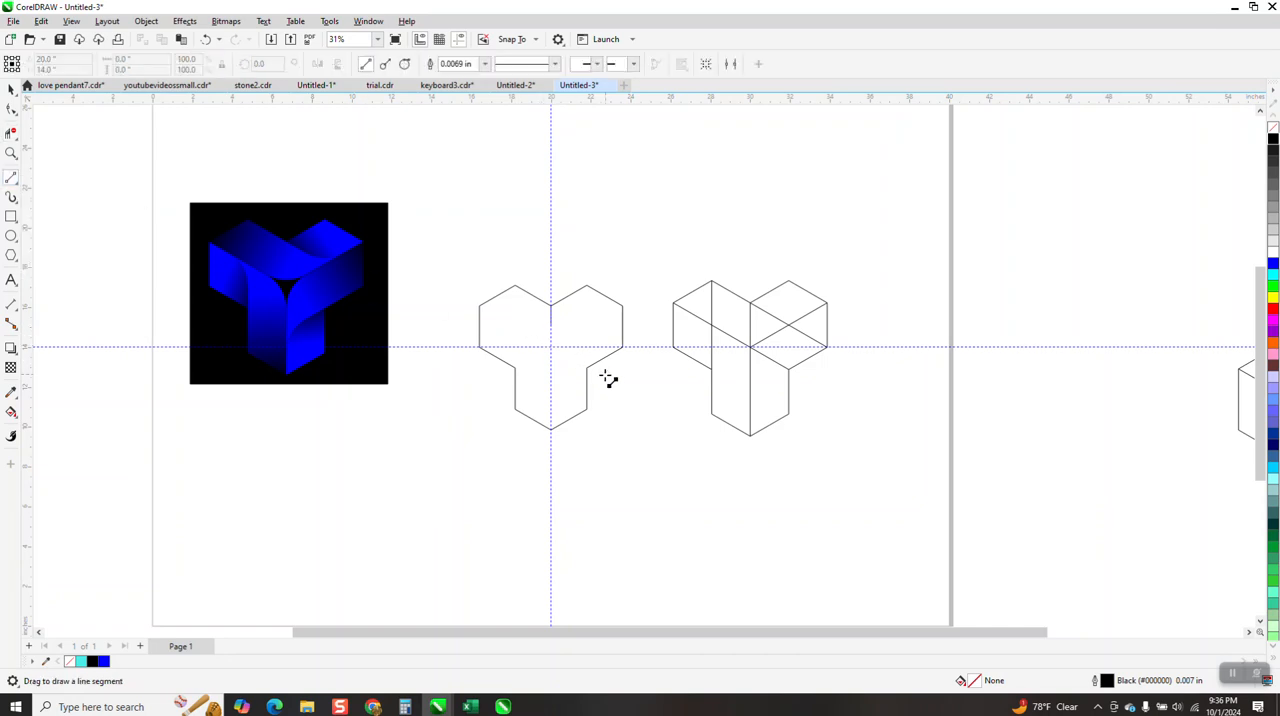
{"action": "left_click_drag", "start_coordinate": [588, 369], "coordinate": [476, 303]}
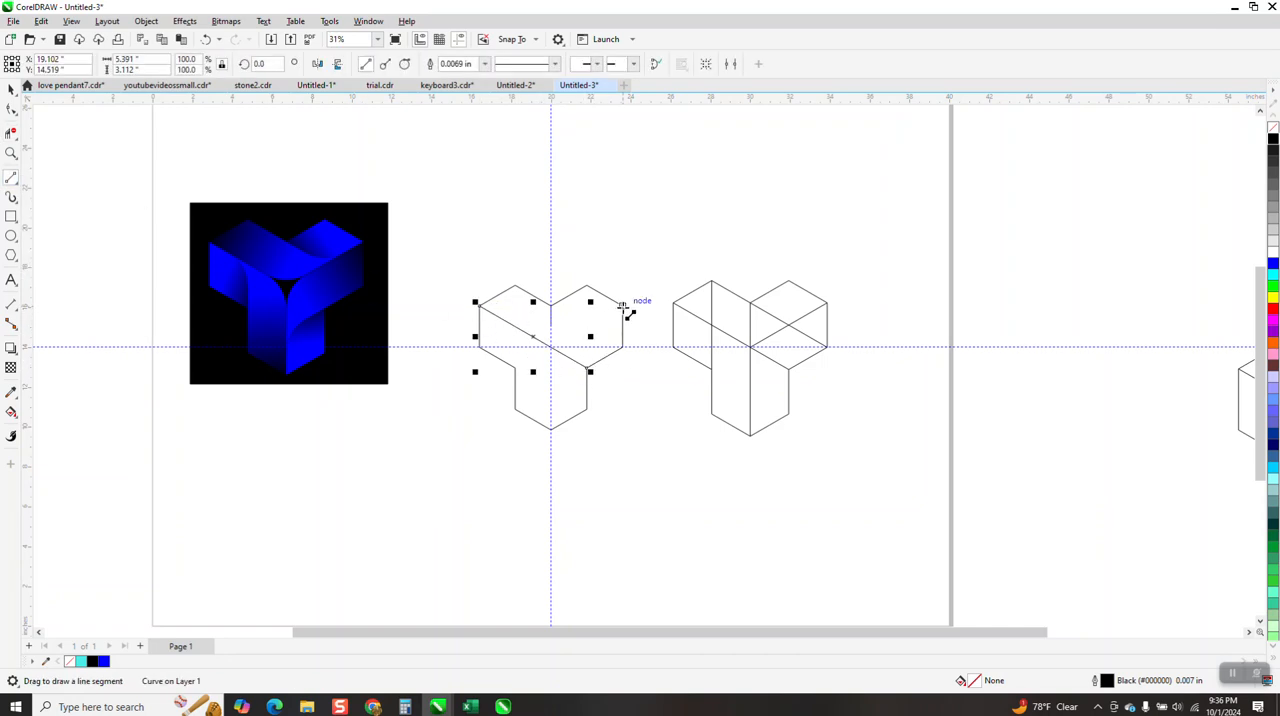
{"action": "left_click_drag", "start_coordinate": [571, 350], "coordinate": [515, 368]}
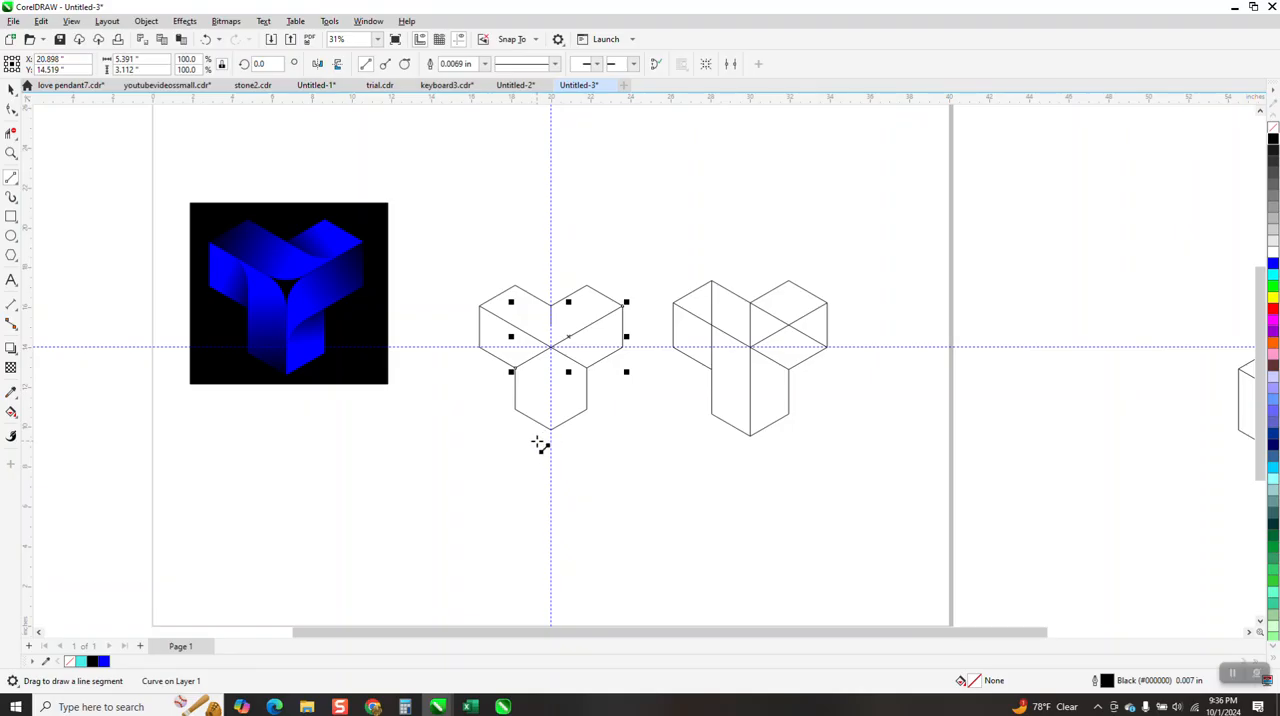
Delete the leftover vertical segment above the centre and draw a vertical line from the centre to the bottom vertex
{"action": "left_click", "coordinate": [11, 153]}
{"action": "left_click_drag", "start_coordinate": [434, 259], "coordinate": [651, 467]}
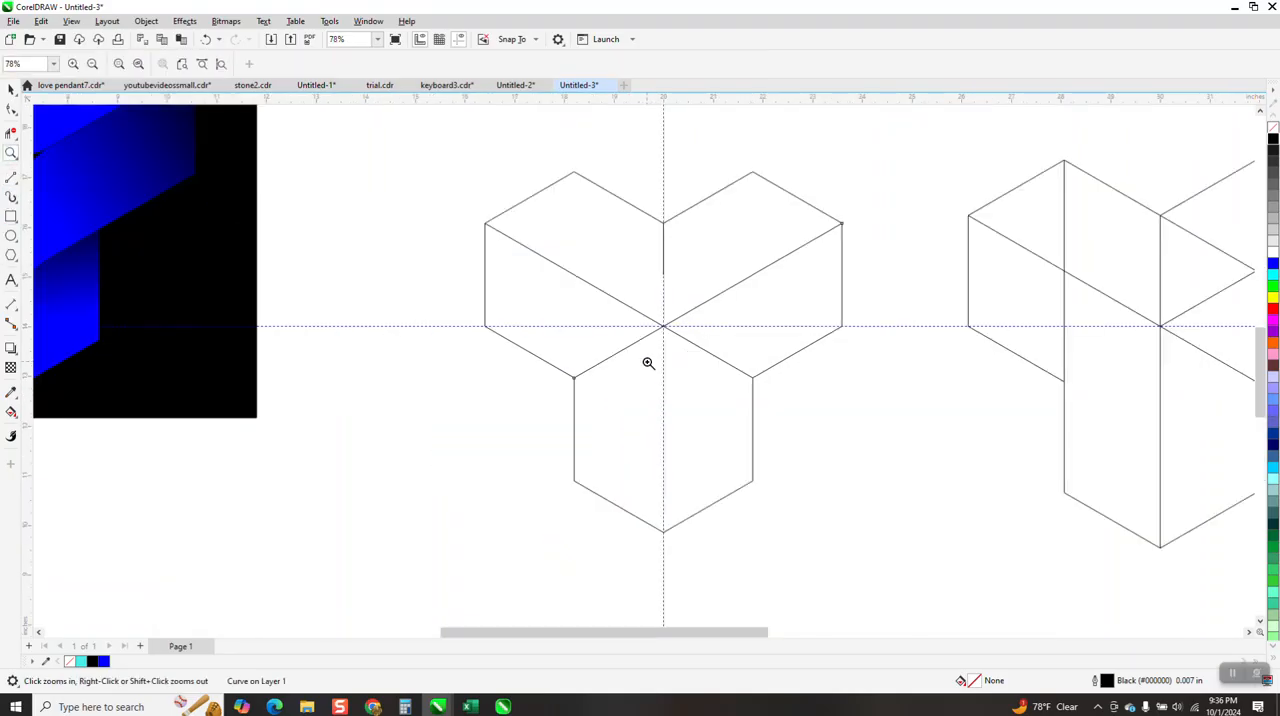
{"action": "scroll", "coordinate": [532, 270], "scroll_direction": "down", "scroll_amount": 1}
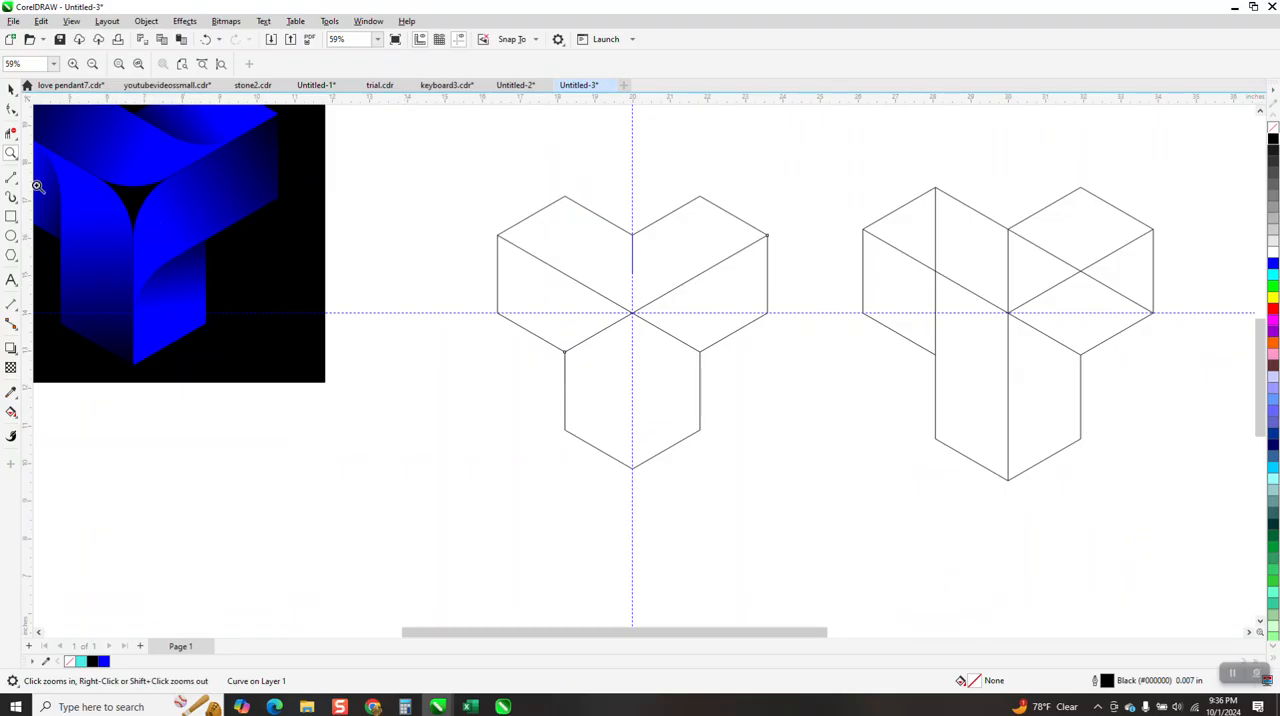
{"action": "left_click", "coordinate": [11, 133]}
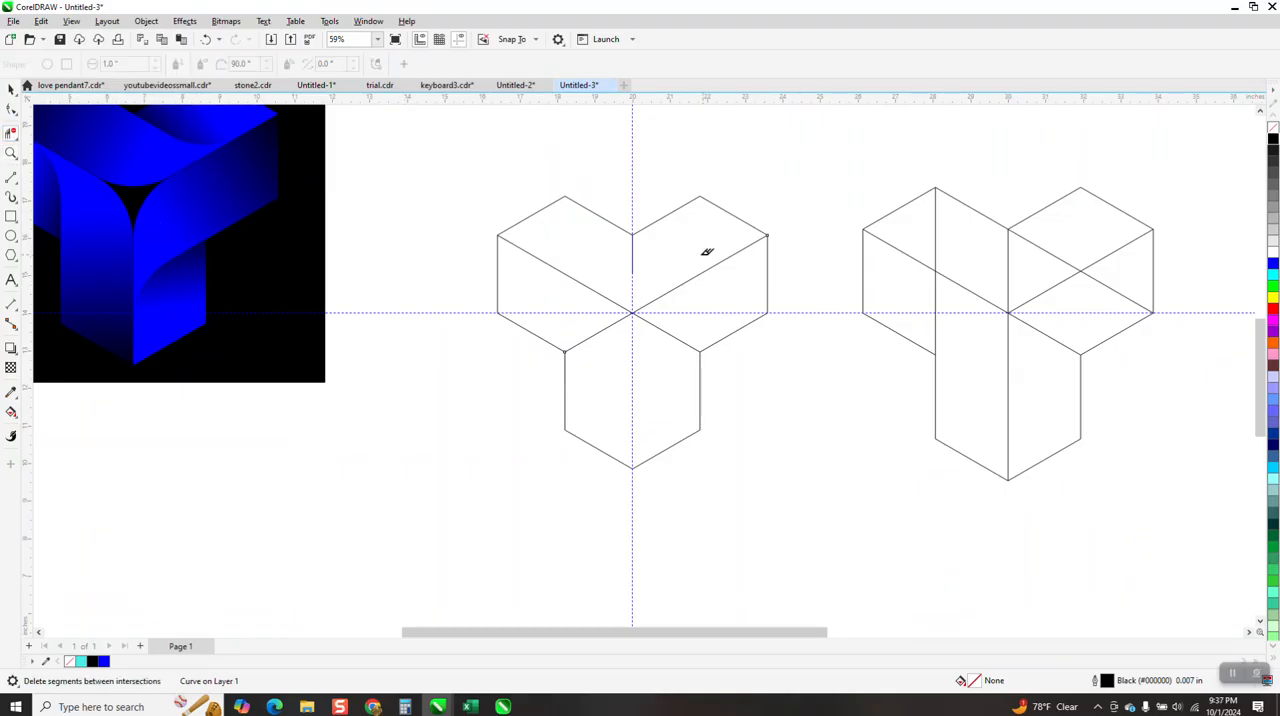
{"action": "left_click", "coordinate": [640, 251]}
{"action": "left_click", "coordinate": [10, 177]}
{"action": "left_click", "coordinate": [51, 195]}
{"action": "left_click_drag", "start_coordinate": [633, 314], "coordinate": [632, 467]}
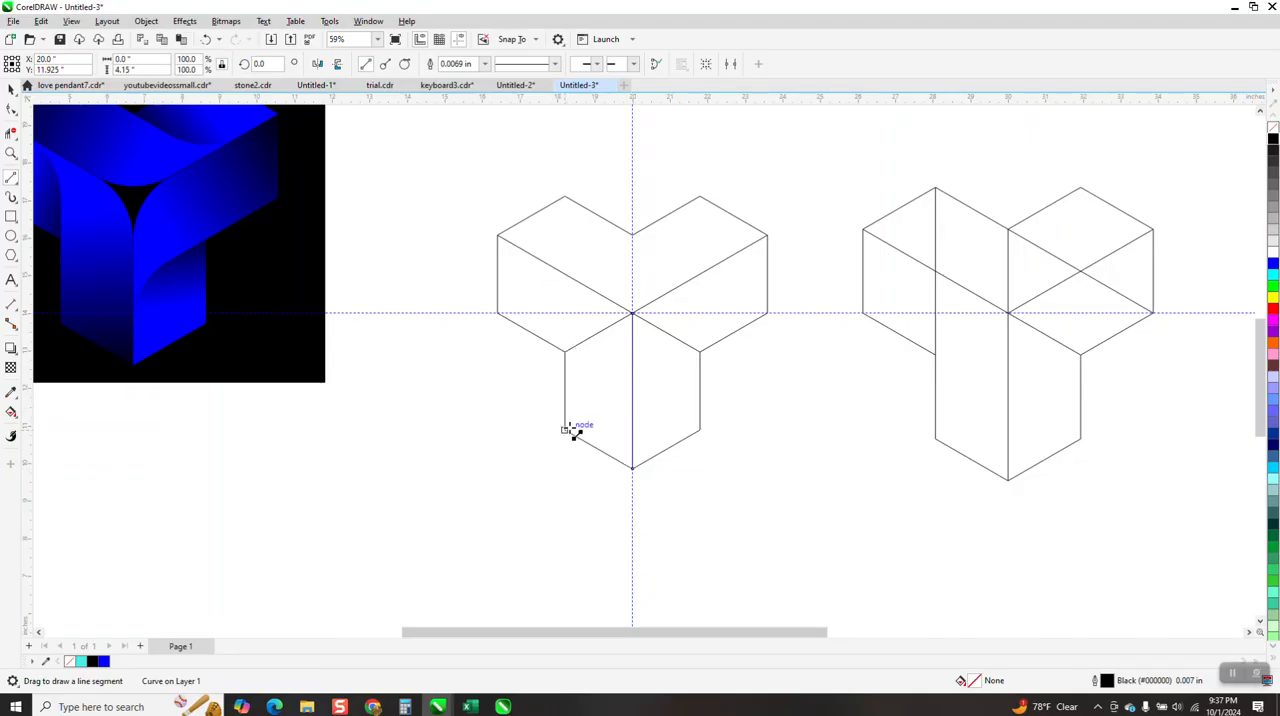
Draw a vertical line over the lower leg's left edge and stretch it upward past the diagonal to about 4.7 inches
{"action": "left_click_drag", "start_coordinate": [565, 432], "coordinate": [565, 347]}
{"action": "left_click", "coordinate": [11, 88]}
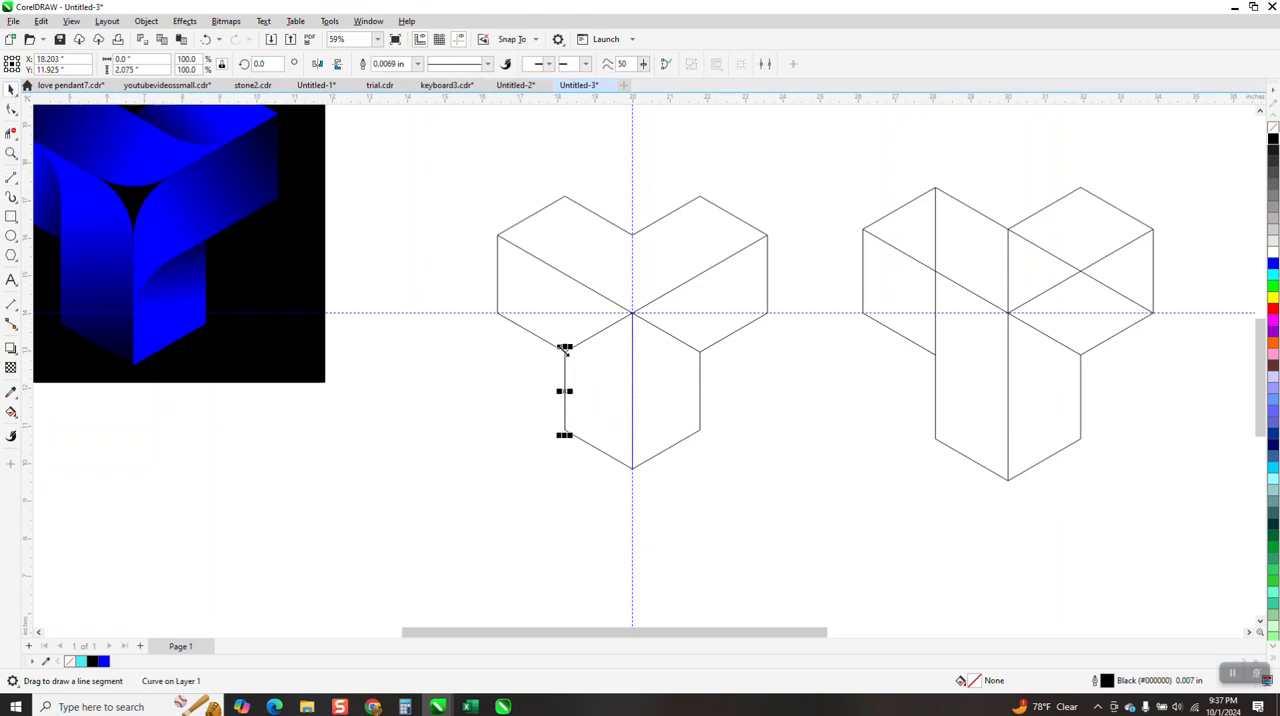
{"action": "left_click_drag", "start_coordinate": [565, 347], "coordinate": [565, 248]}
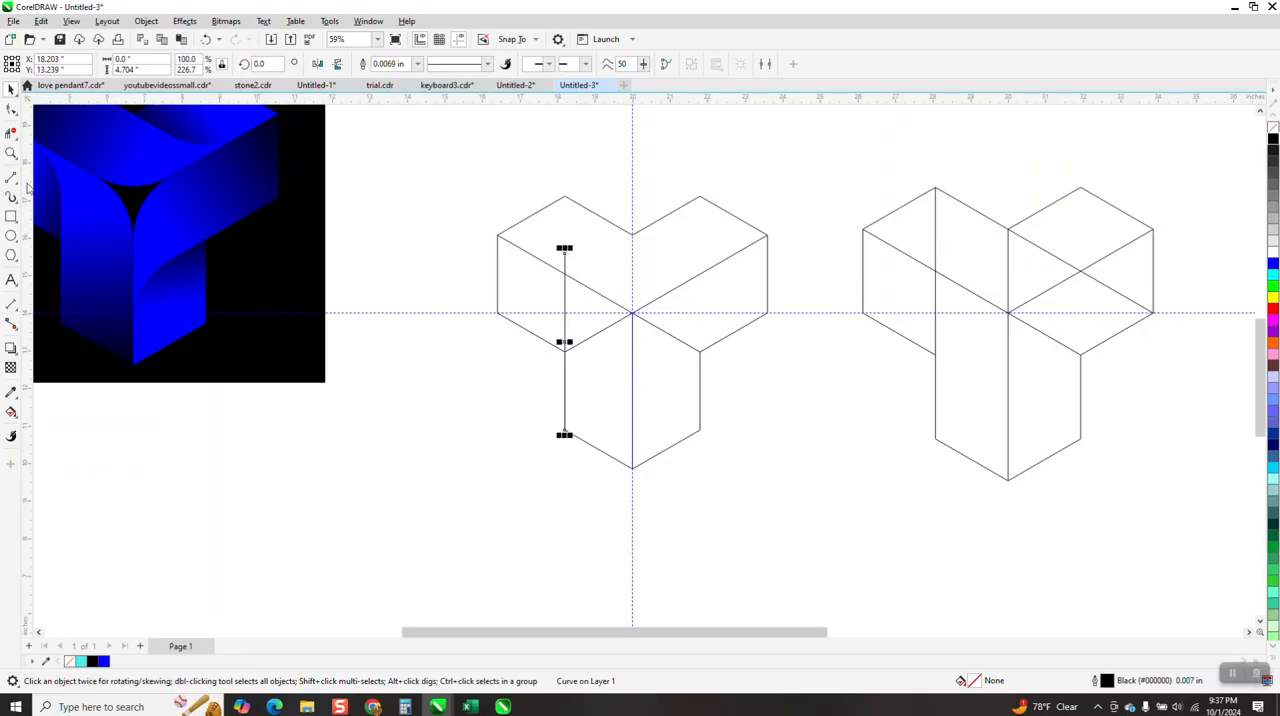
Trim the vertical line's overshoot above the diagonal and remove the slanted segment crossing the lower leg's left face
{"action": "left_click", "coordinate": [11, 152]}
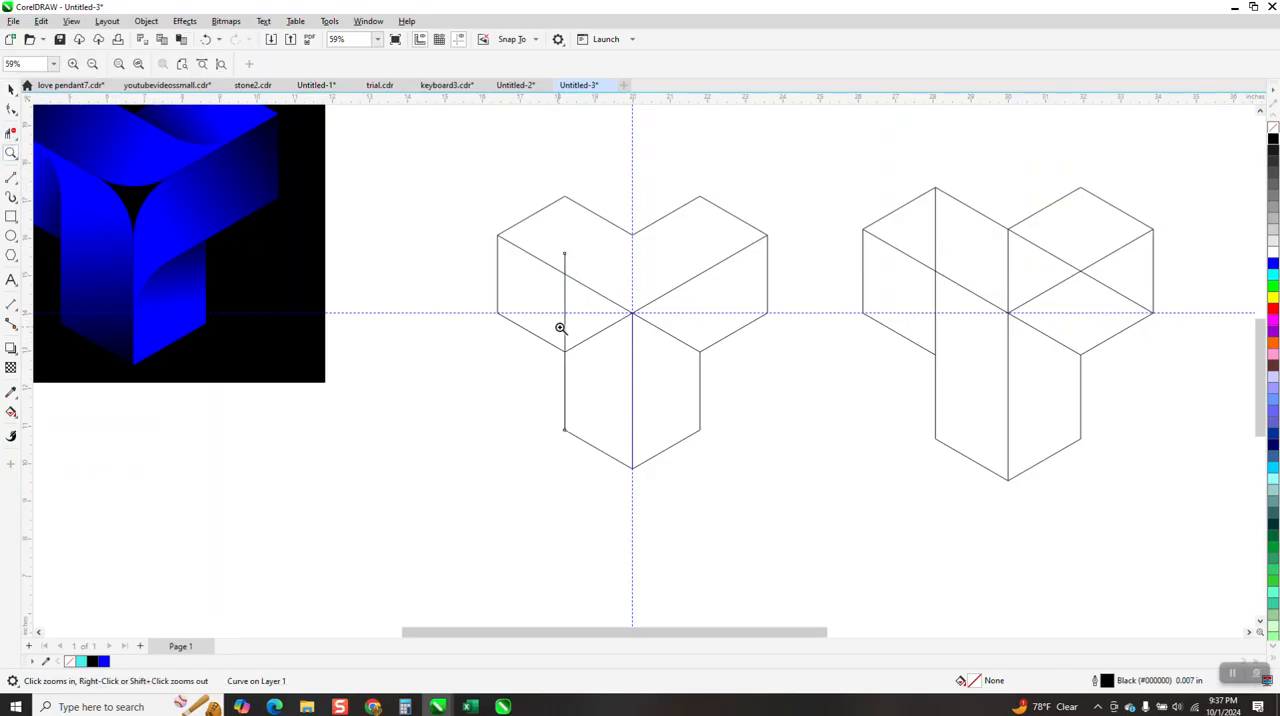
{"action": "left_click", "coordinate": [11, 133]}
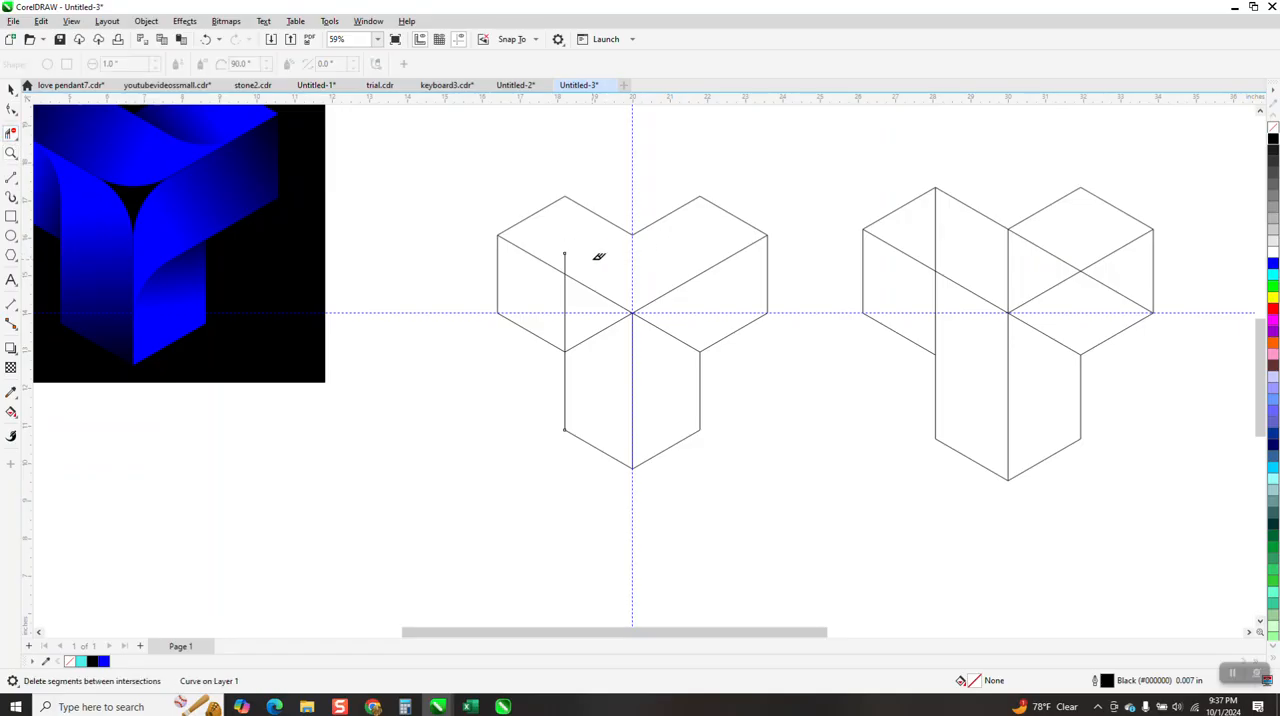
{"action": "left_click", "coordinate": [602, 340]}
Move the finished reference wireframe 10 inches to the right, away from the new drawing
{"action": "left_click", "coordinate": [11, 89]}
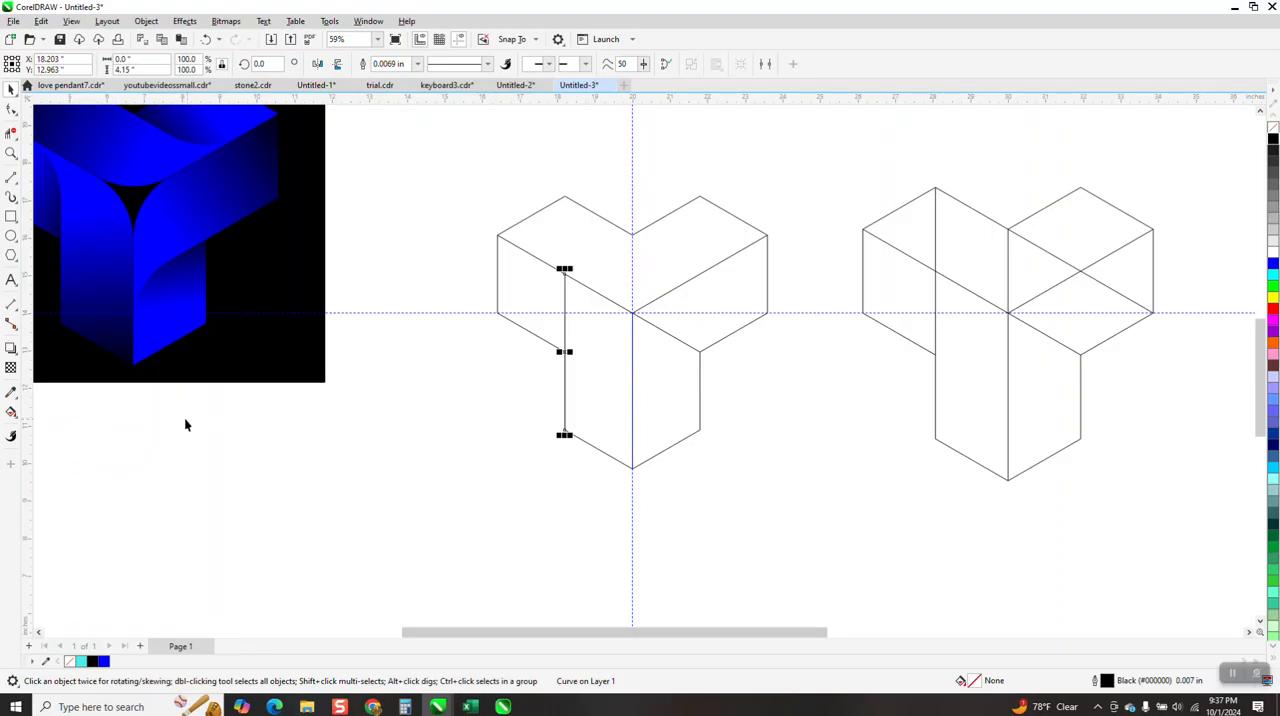
{"action": "scroll", "coordinate": [365, 369], "scroll_direction": "down", "scroll_amount": 1}
{"action": "left_click_drag", "start_coordinate": [722, 228], "coordinate": [988, 465]}
{"action": "key", "text": "Right"}
{"action": "key", "text": "Right"}
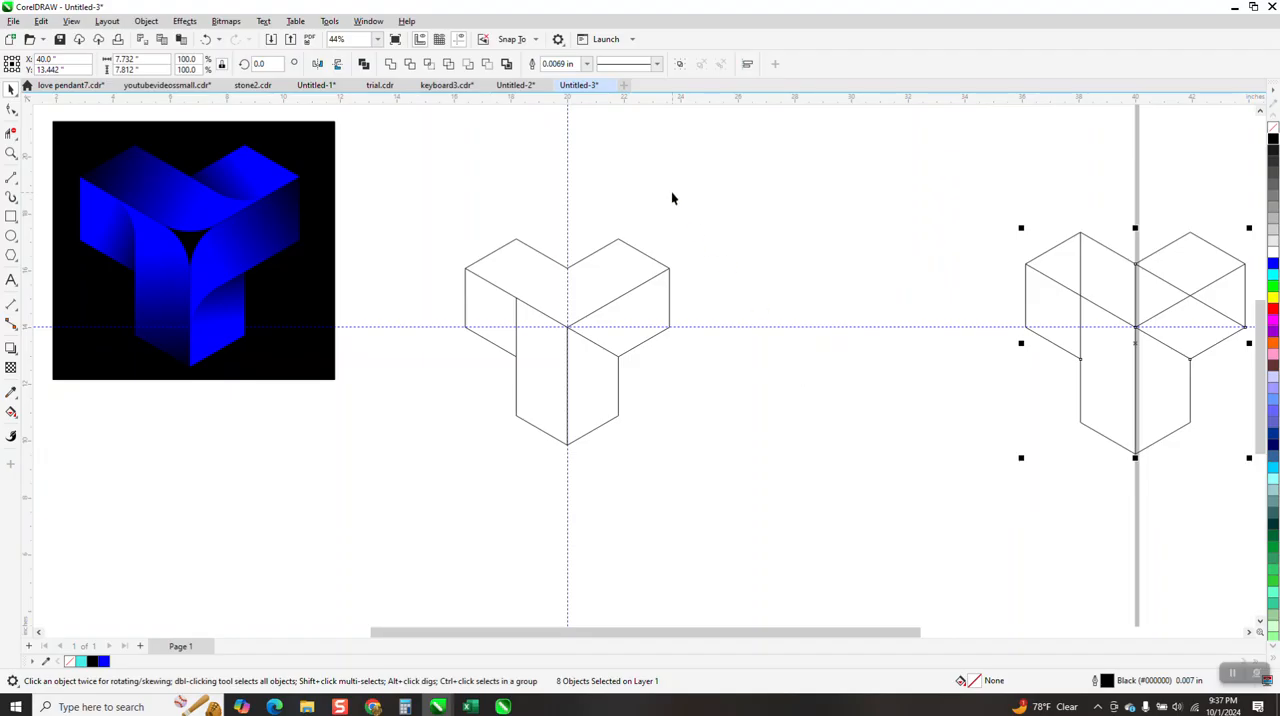
Set the document's nudge distance to 7 inches
{"action": "left_click", "coordinate": [671, 198]}
{"action": "double_click", "coordinate": [447, 63]}
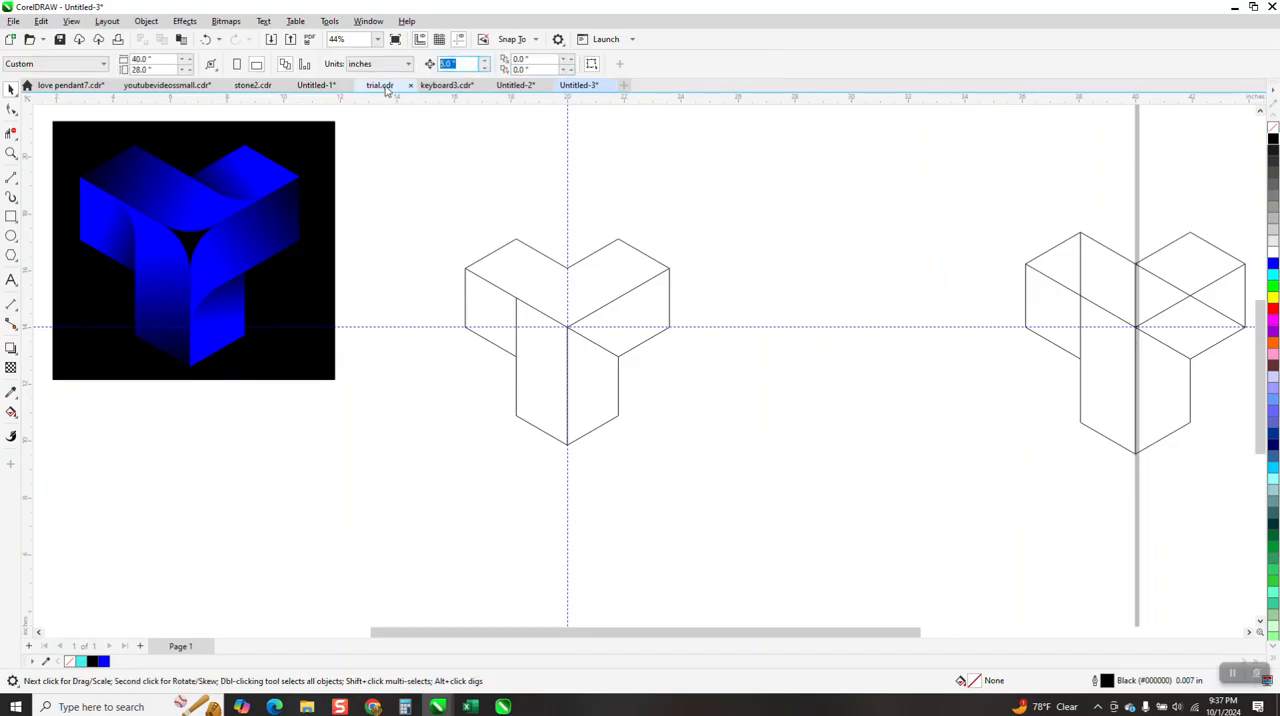
{"action": "type", "text": "7"}
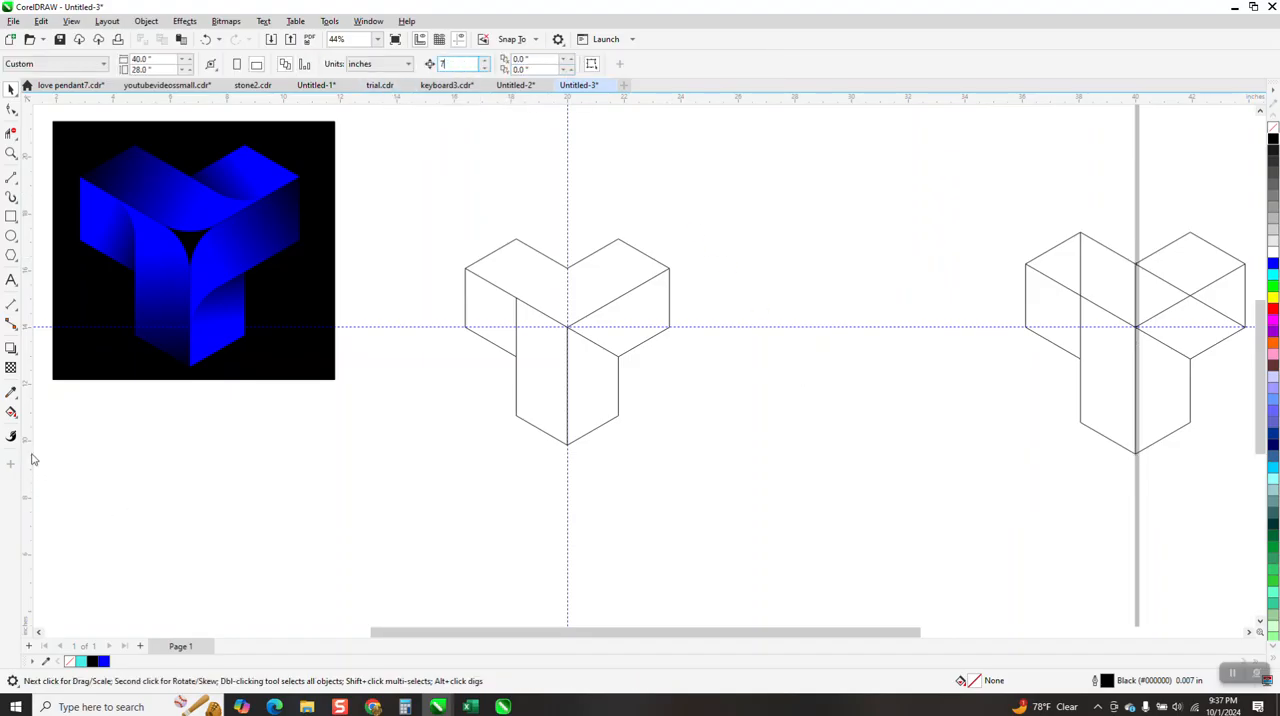
Create an orange, outline-free Smart Fill shape from the lower leg's left face and shift it 7 inches to the right
{"action": "left_click", "coordinate": [11, 412]}
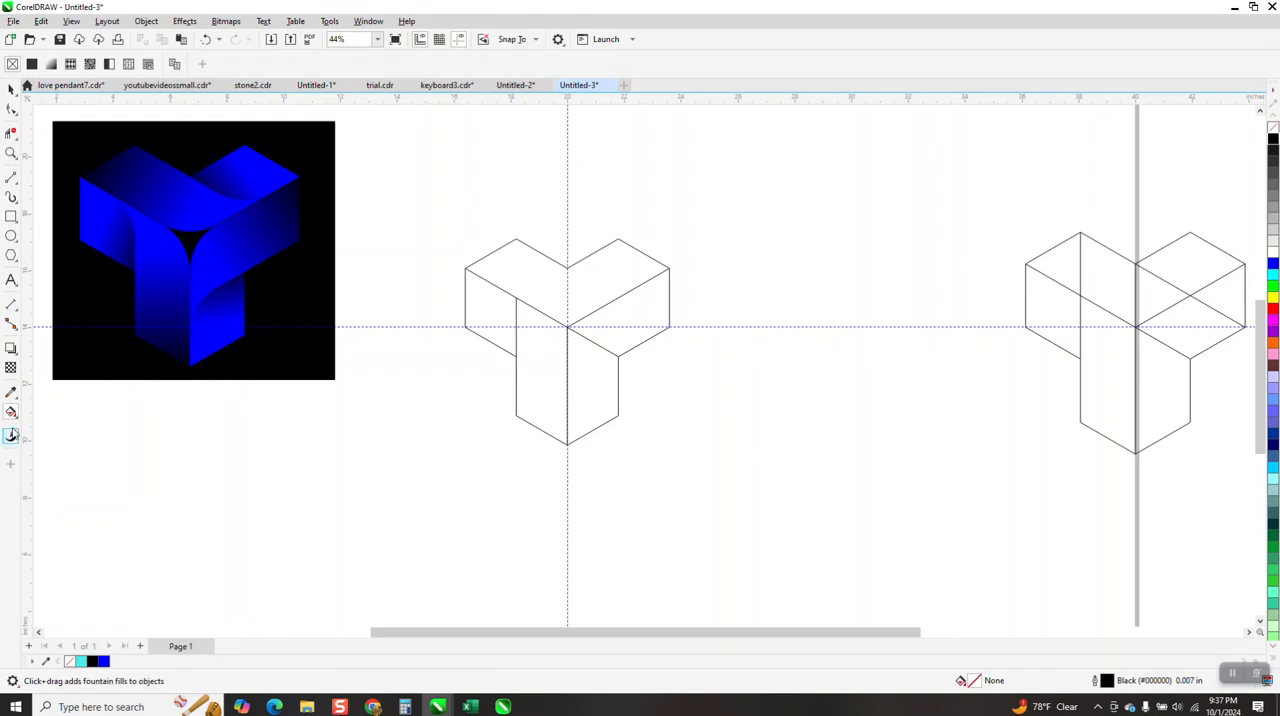
{"action": "left_click", "coordinate": [16, 420]}
{"action": "left_click", "coordinate": [60, 429]}
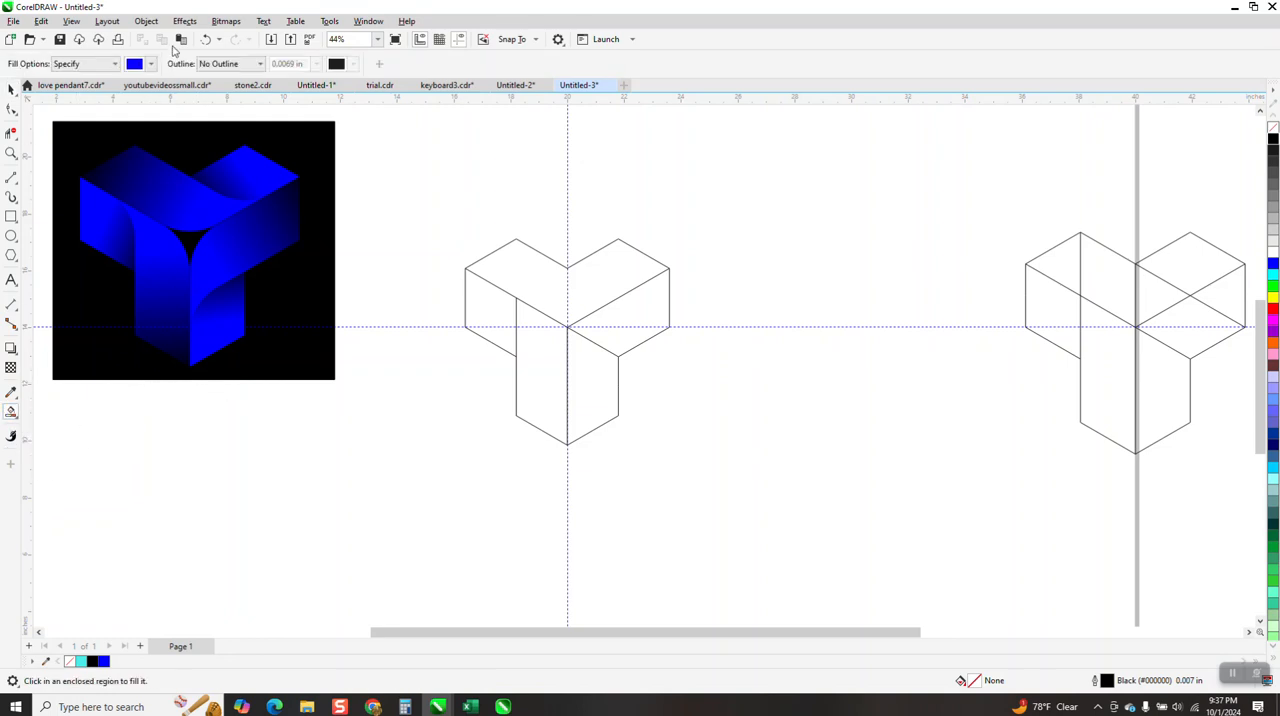
{"action": "left_click", "coordinate": [151, 64]}
{"action": "left_click", "coordinate": [192, 163]}
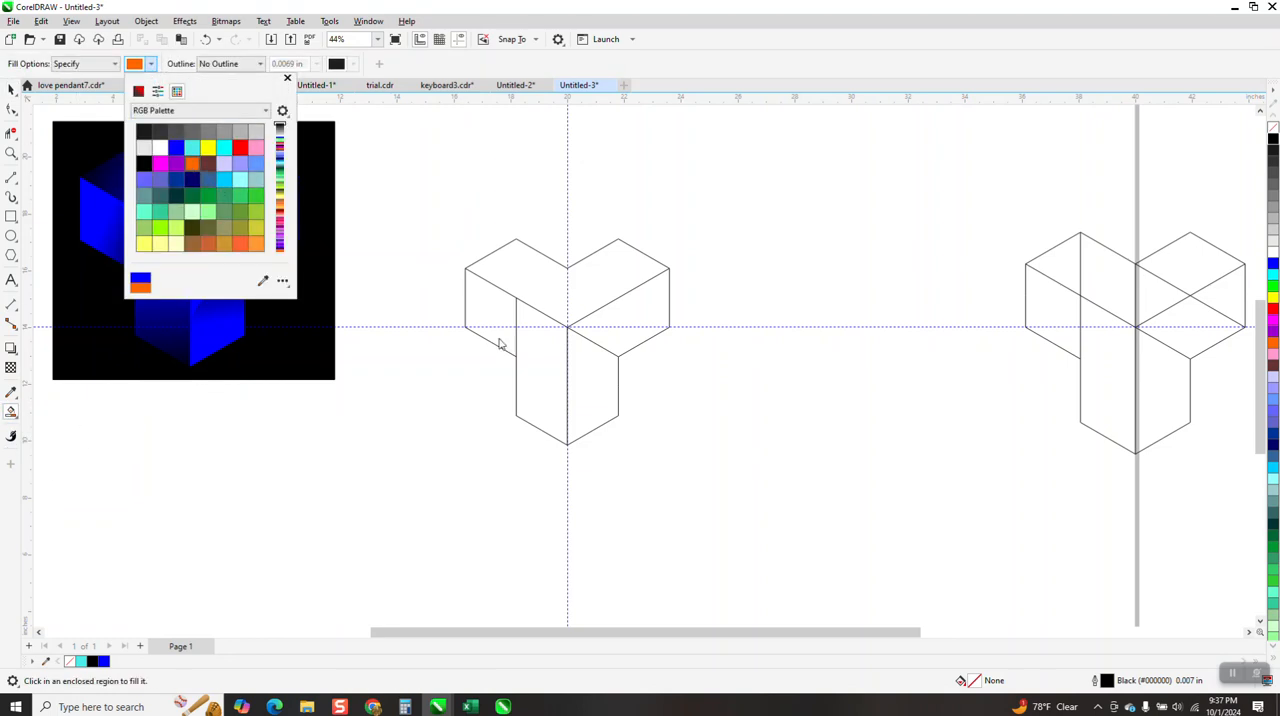
{"action": "left_click", "coordinate": [535, 360]}
{"action": "key", "text": "Right"}
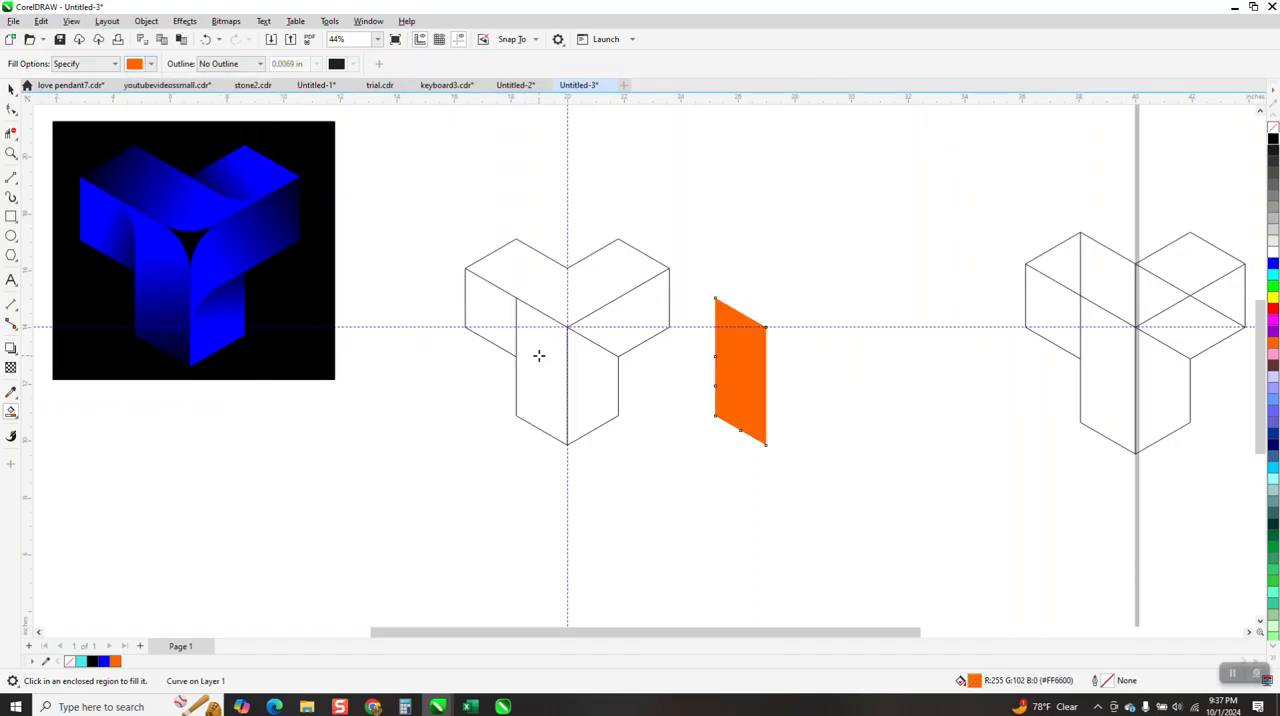
Give the extracted face no fill and a black outline, and delete the extra nodes along its left and bottom edges
{"action": "left_click", "coordinate": [1274, 130]}
{"action": "right_click", "coordinate": [1273, 140]}
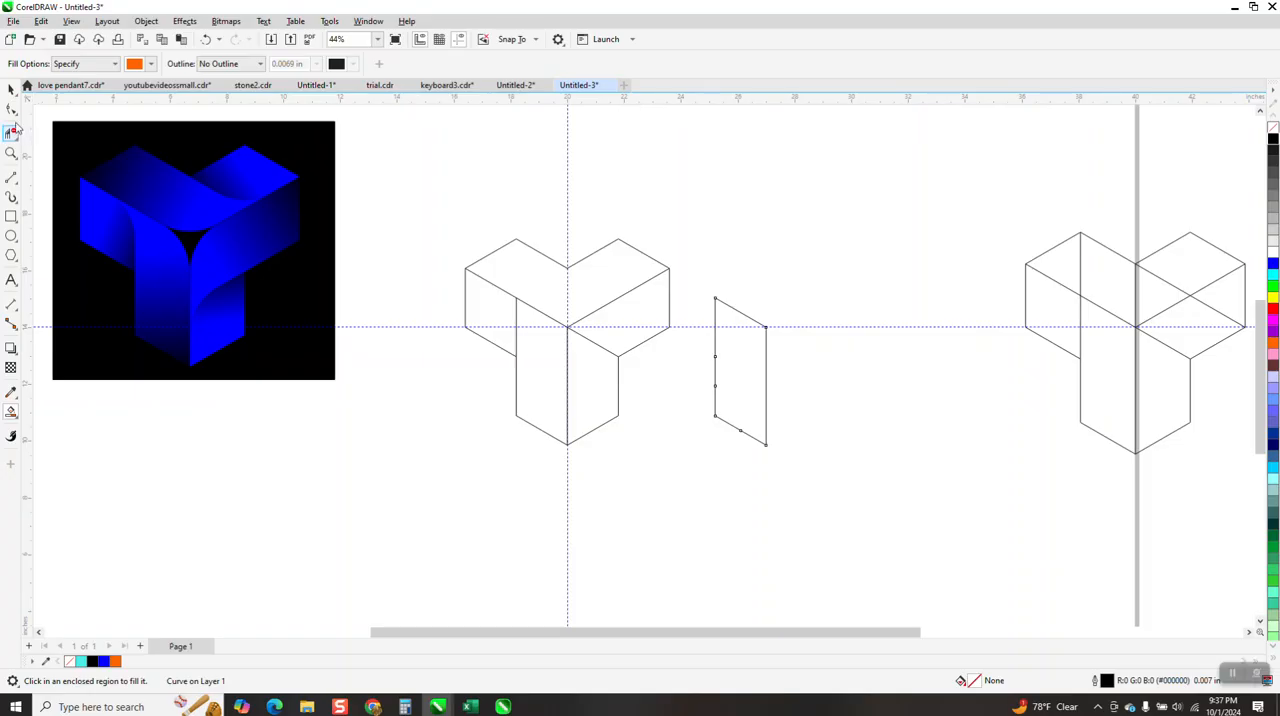
{"action": "left_click", "coordinate": [11, 110]}
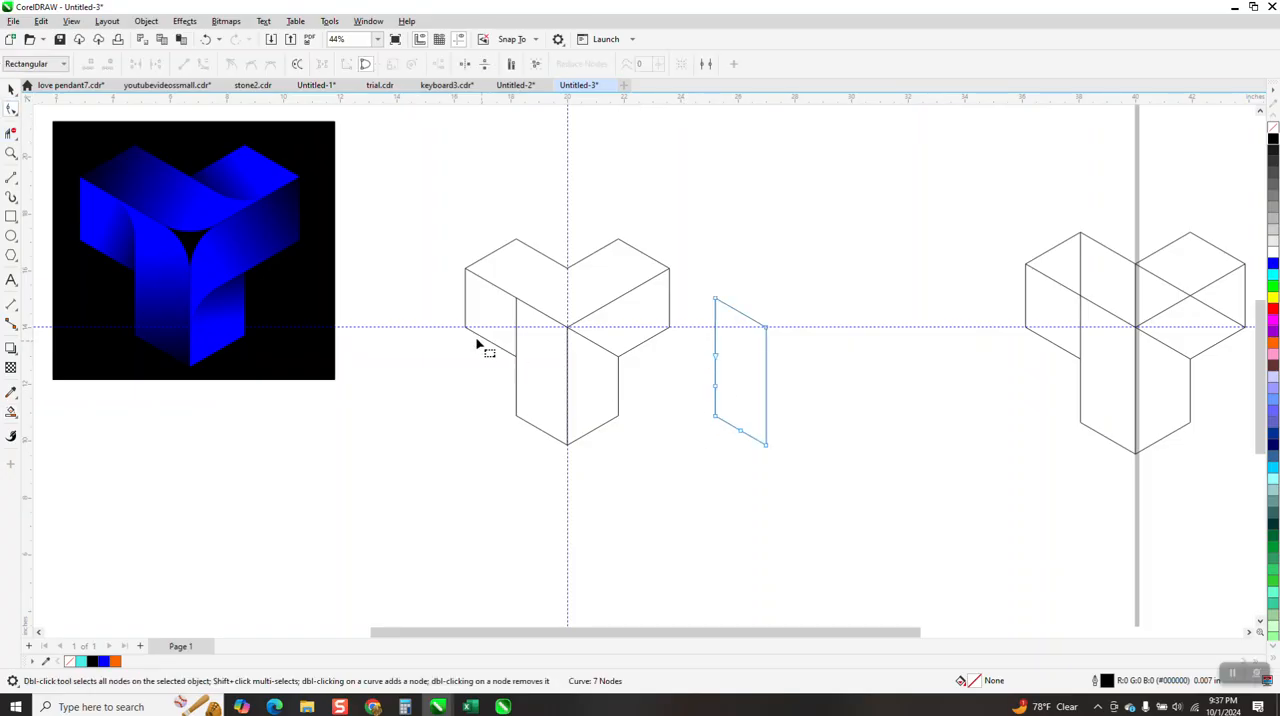
{"action": "left_click_drag", "start_coordinate": [692, 340], "coordinate": [743, 409]}
{"action": "key", "text": "Delete"}
{"action": "key", "text": "Delete"}
Fillet the extracted face's upper-right corner with a 2-inch radius
{"action": "left_click", "coordinate": [372, 22]}
{"action": "mouse_move", "coordinate": [406, 21]}
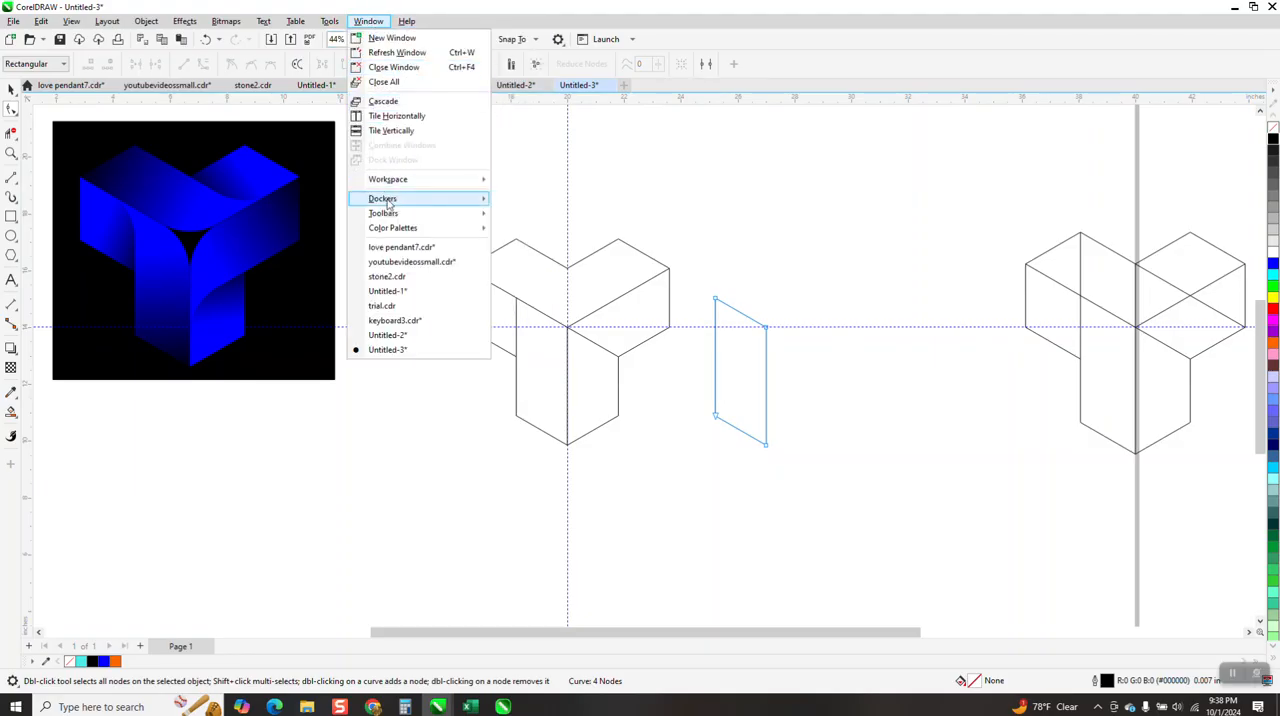
{"action": "mouse_move", "coordinate": [389, 204]}
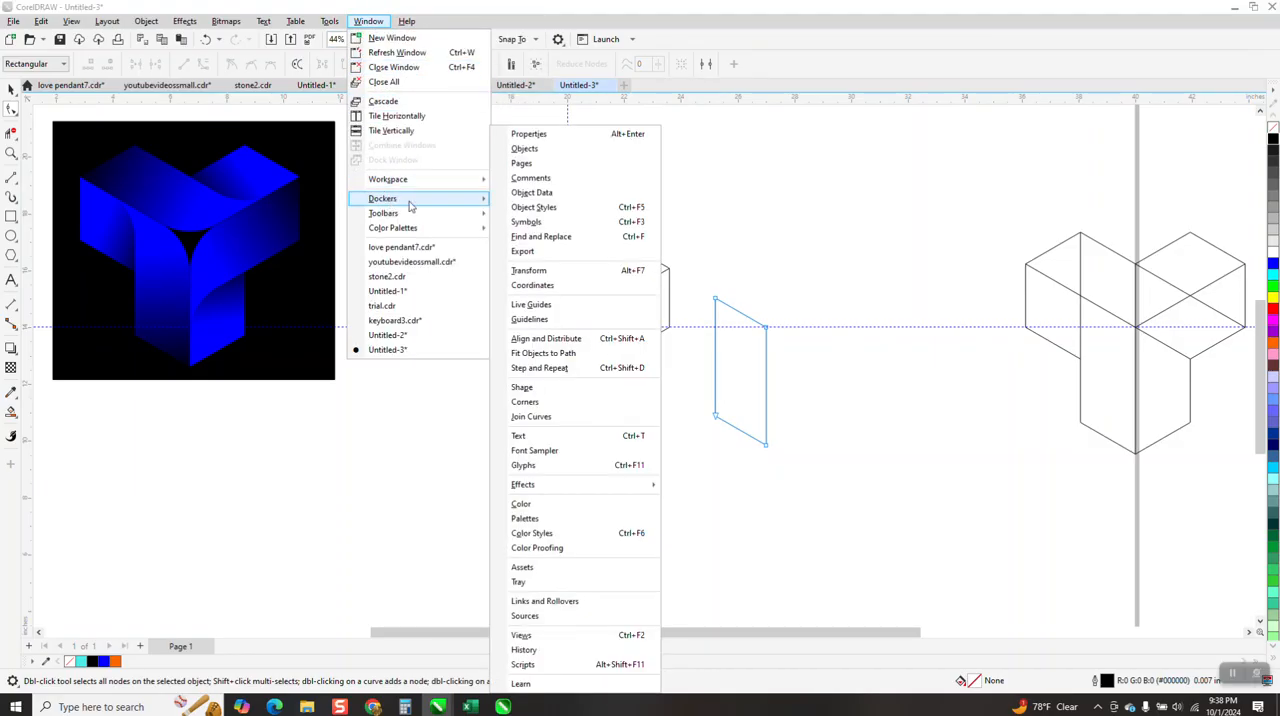
{"action": "left_click", "coordinate": [528, 403]}
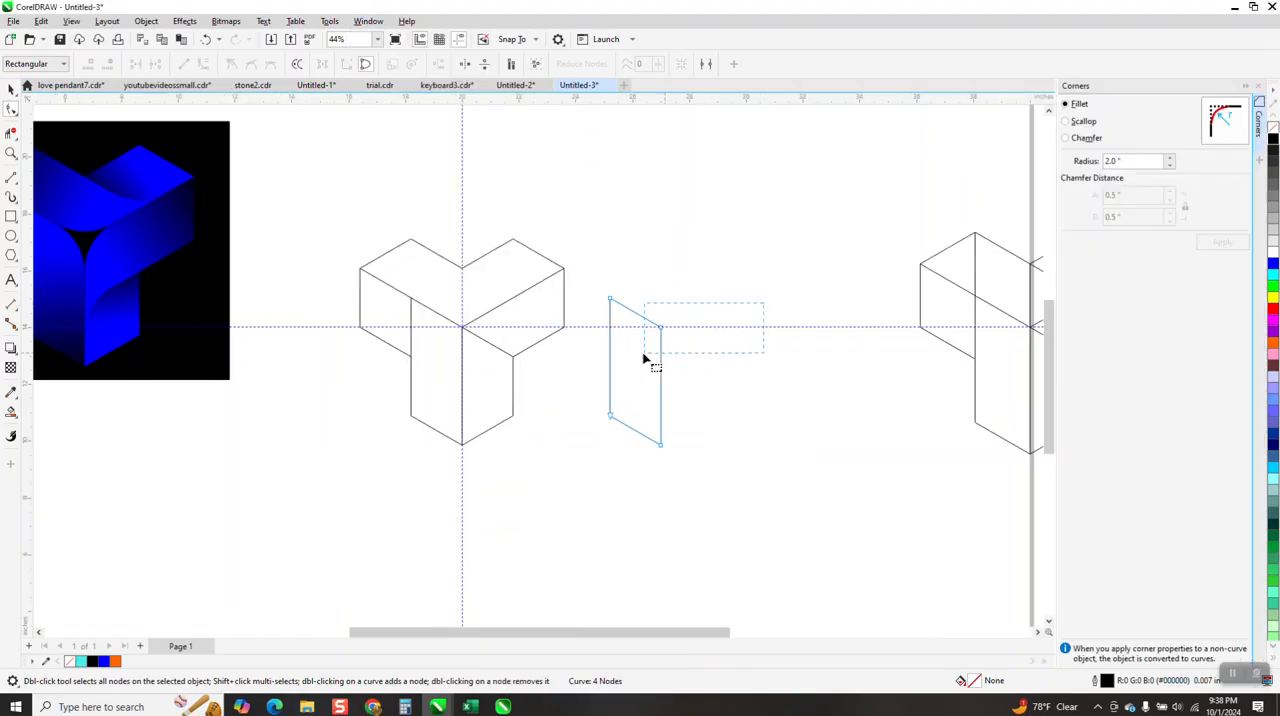
{"action": "left_click_drag", "start_coordinate": [648, 357], "coordinate": [650, 352]}
{"action": "left_click", "coordinate": [1223, 242]}
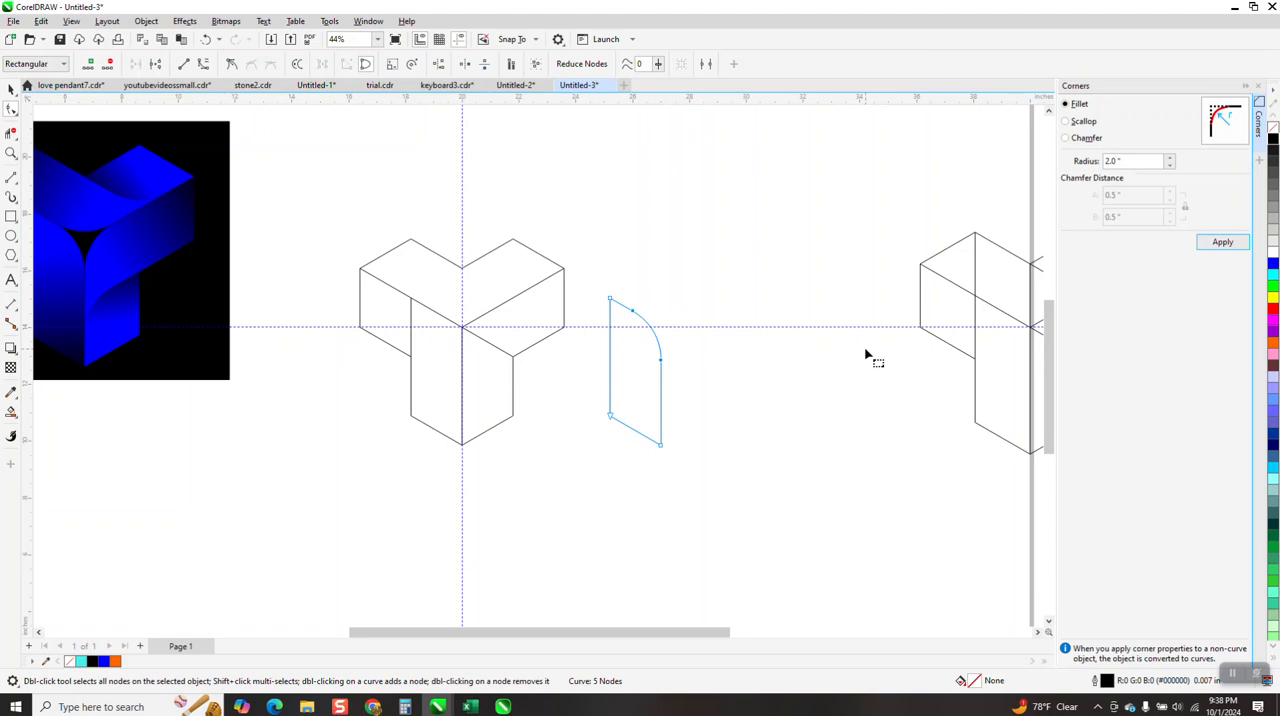
Smart Fill the left arm's left face, shift the new shape 7 inches down, and give it no fill and a black outline
{"action": "left_click", "coordinate": [10, 413]}
{"action": "left_click", "coordinate": [368, 308]}
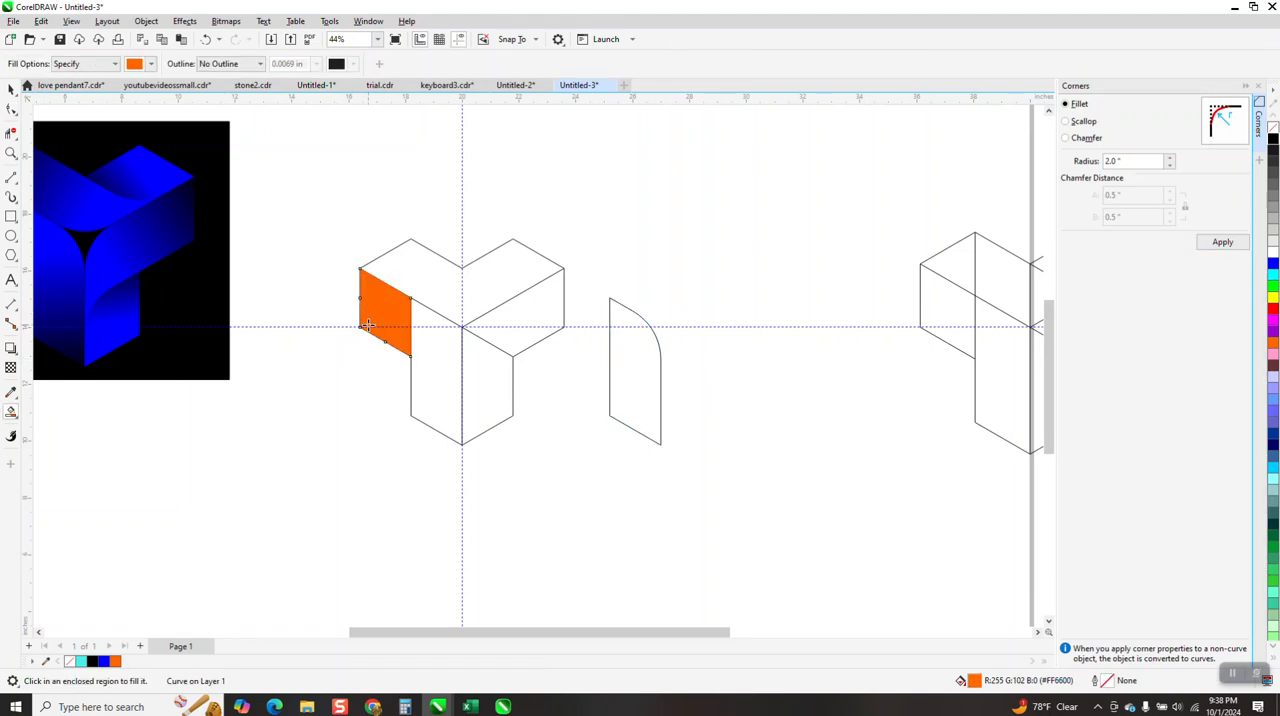
{"action": "key", "text": "Down"}
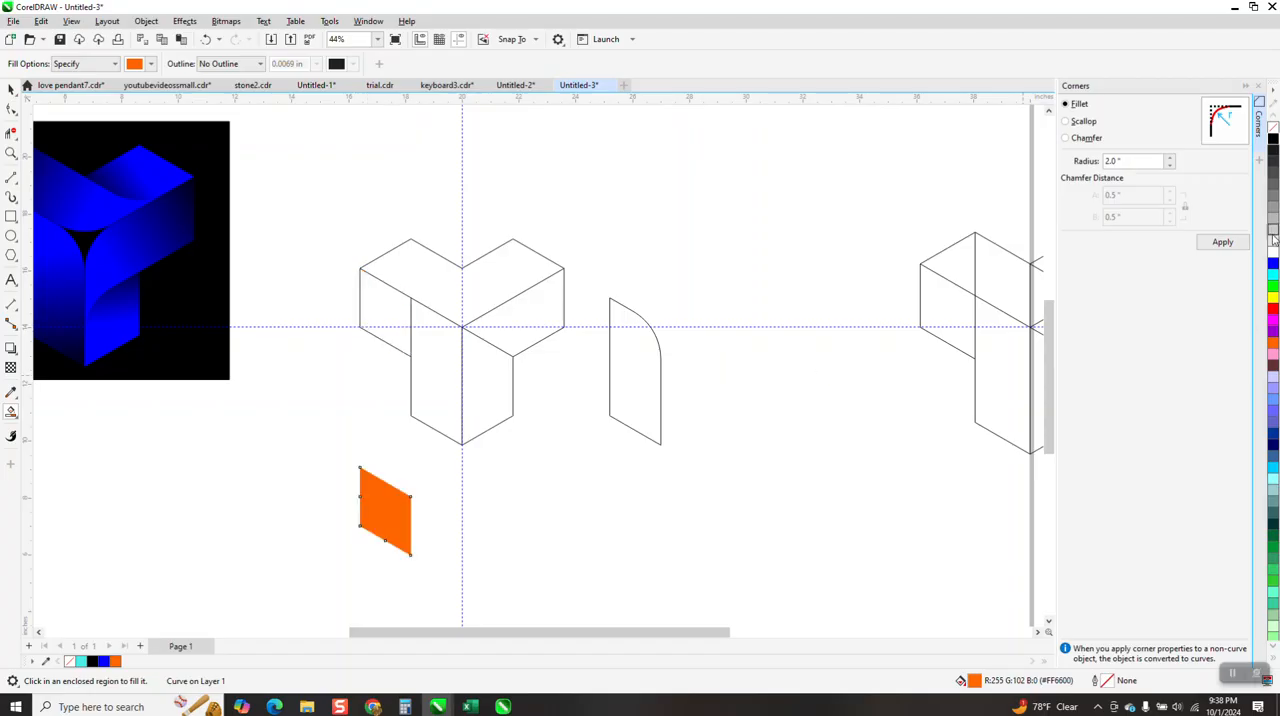
{"action": "left_click", "coordinate": [1273, 128]}
{"action": "right_click", "coordinate": [1273, 140]}
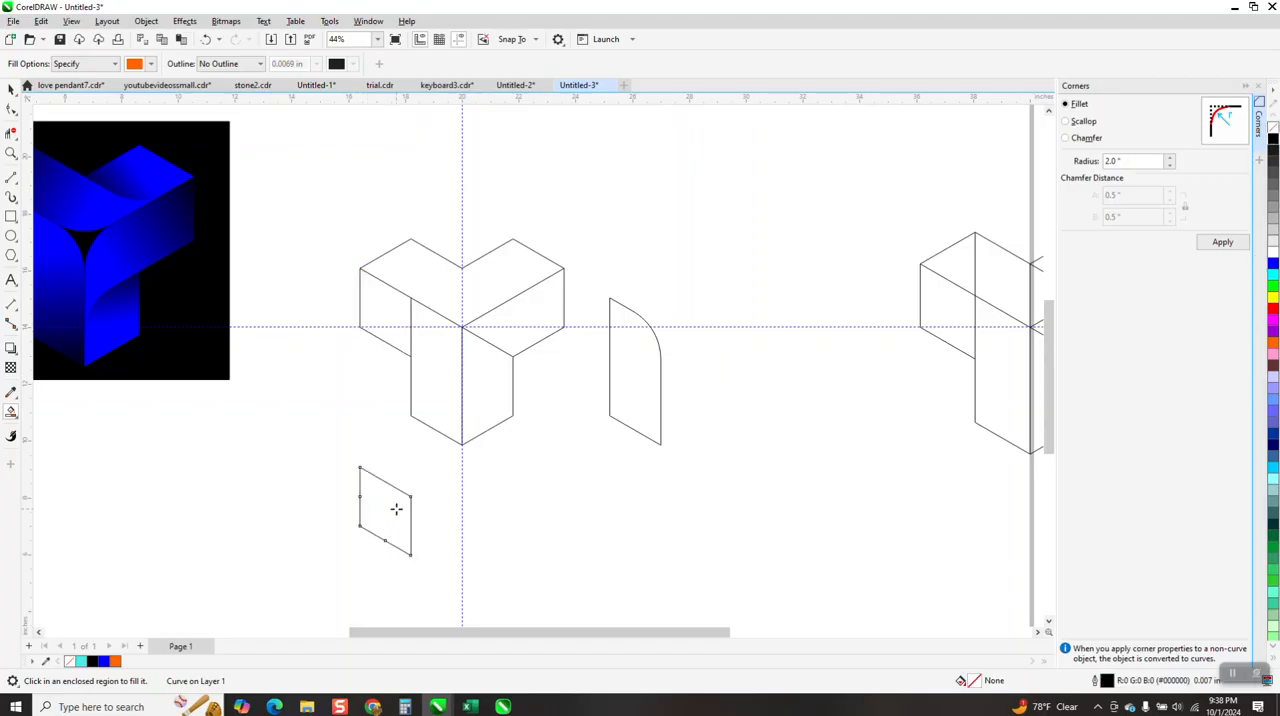
Delete the extra nodes along the extracted arm face's left and bottom edges and fillet its upper-right corner with a 2-inch radius
{"action": "left_click", "coordinate": [11, 108]}
{"action": "left_click_drag", "start_coordinate": [360, 501], "coordinate": [384, 547]}
{"action": "key", "text": "Delete"}
{"action": "key", "text": "Delete"}
{"action": "left_click", "coordinate": [410, 496]}
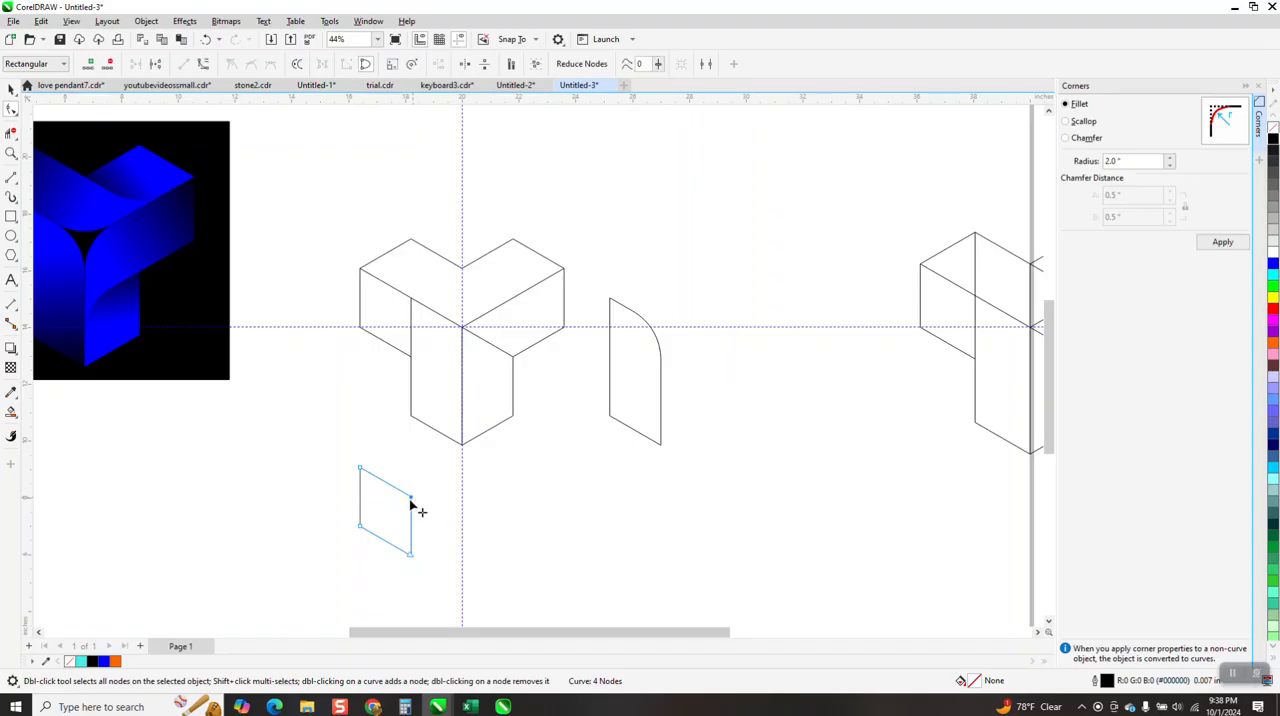
{"action": "left_click", "coordinate": [1223, 243]}
Move the whole central Y-shaped wireframe 21 inches to the right, leaving the two rounded faces in place
{"action": "left_click_drag", "start_coordinate": [349, 211], "coordinate": [573, 451]}
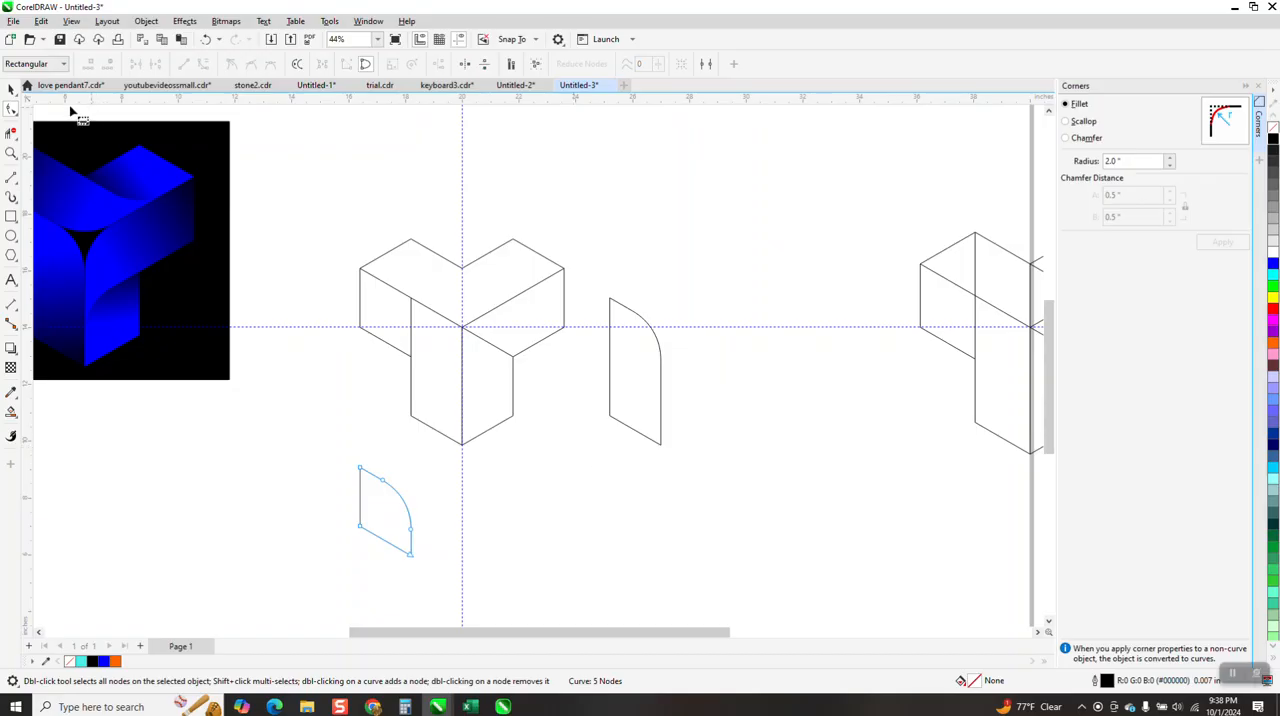
{"action": "left_click", "coordinate": [10, 90]}
{"action": "left_click_drag", "start_coordinate": [342, 204], "coordinate": [588, 458]}
{"action": "key", "text": "Right"}
{"action": "key", "text": "Right"}
{"action": "key", "text": "Right"}
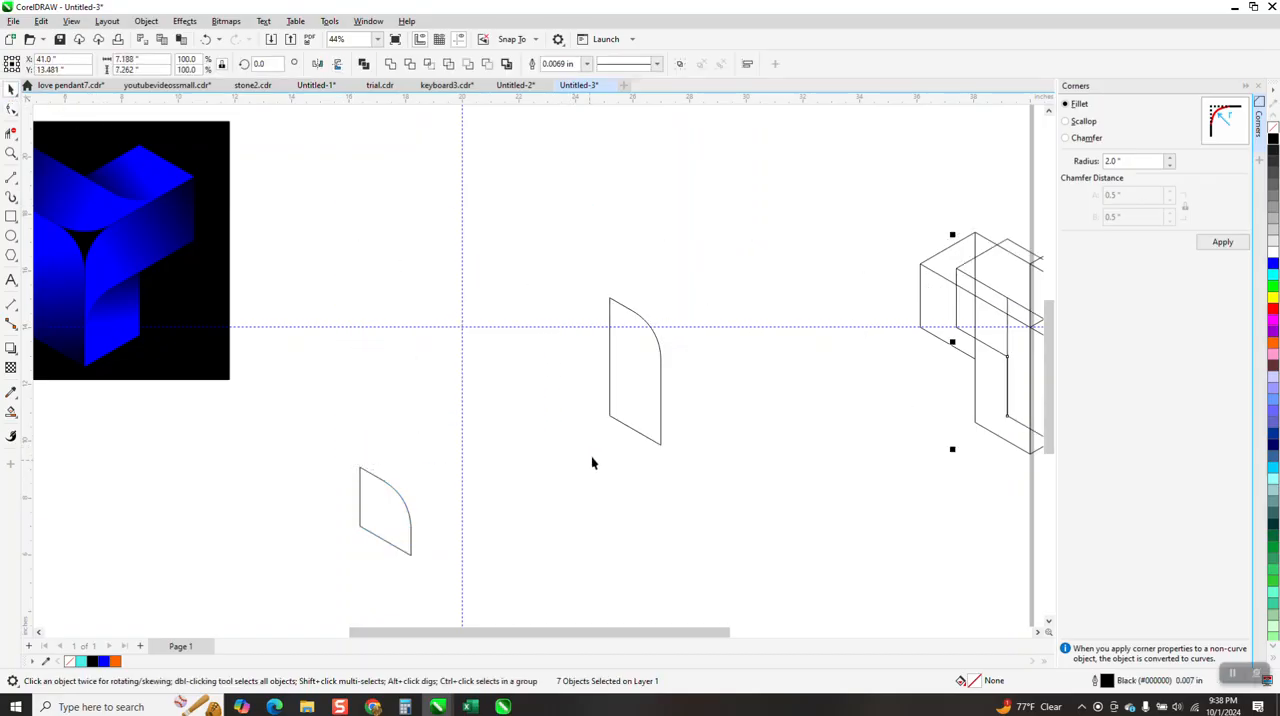
Return the rounded faces to their original places by moving the tall one 7 inches left and the short one 7 inches up
{"action": "left_click", "coordinate": [646, 366]}
{"action": "key", "text": "Left"}
{"action": "key", "text": "Left"}
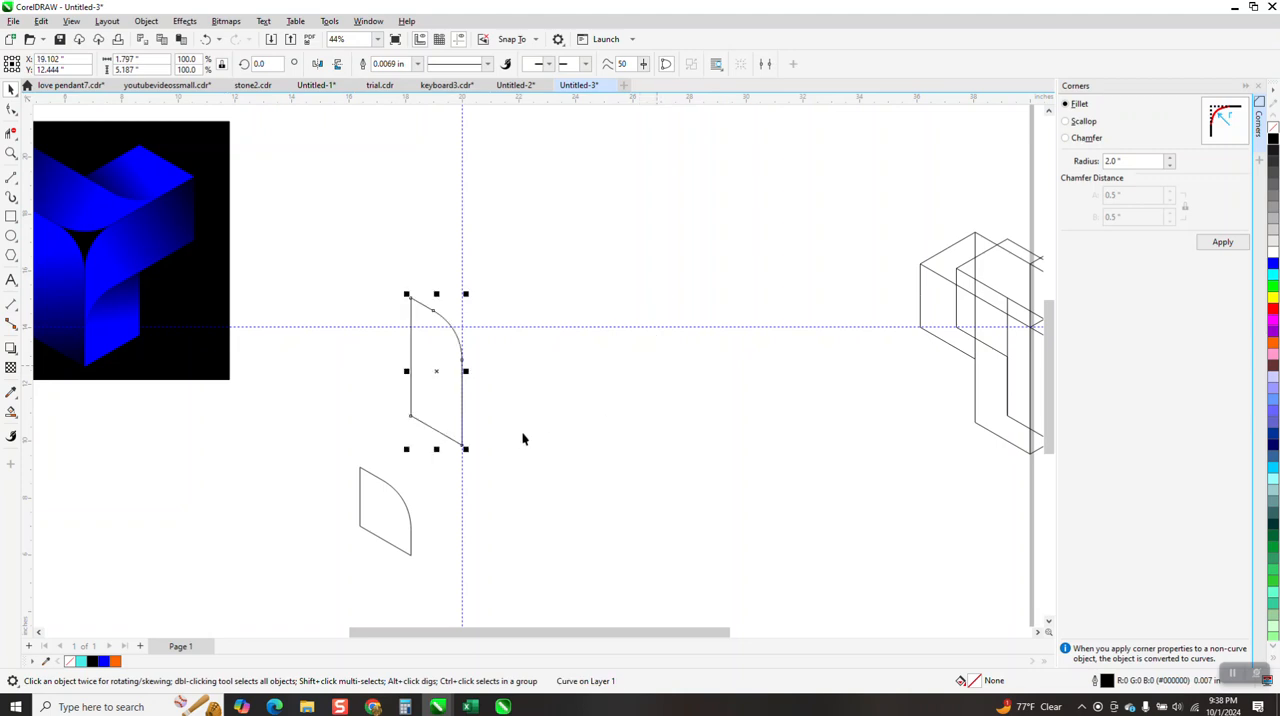
{"action": "left_click", "coordinate": [393, 495]}
{"action": "key", "text": "Page_Up"}
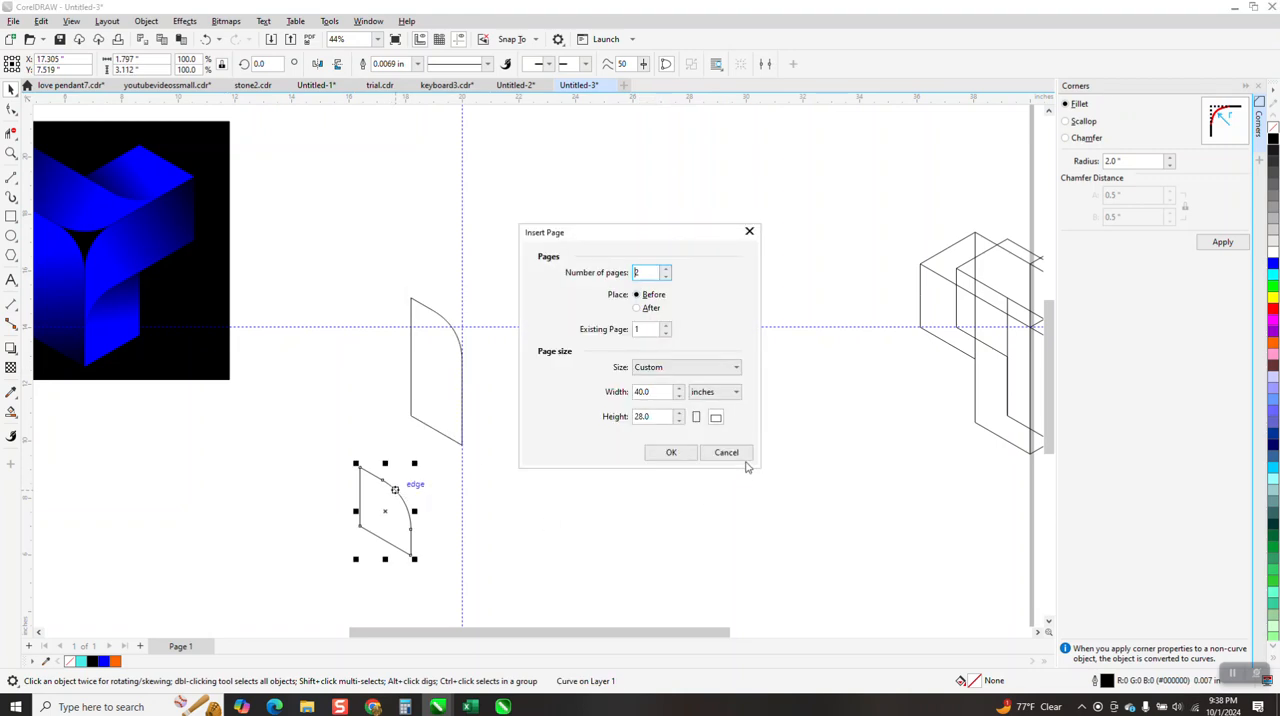
{"action": "key", "text": "Up"}
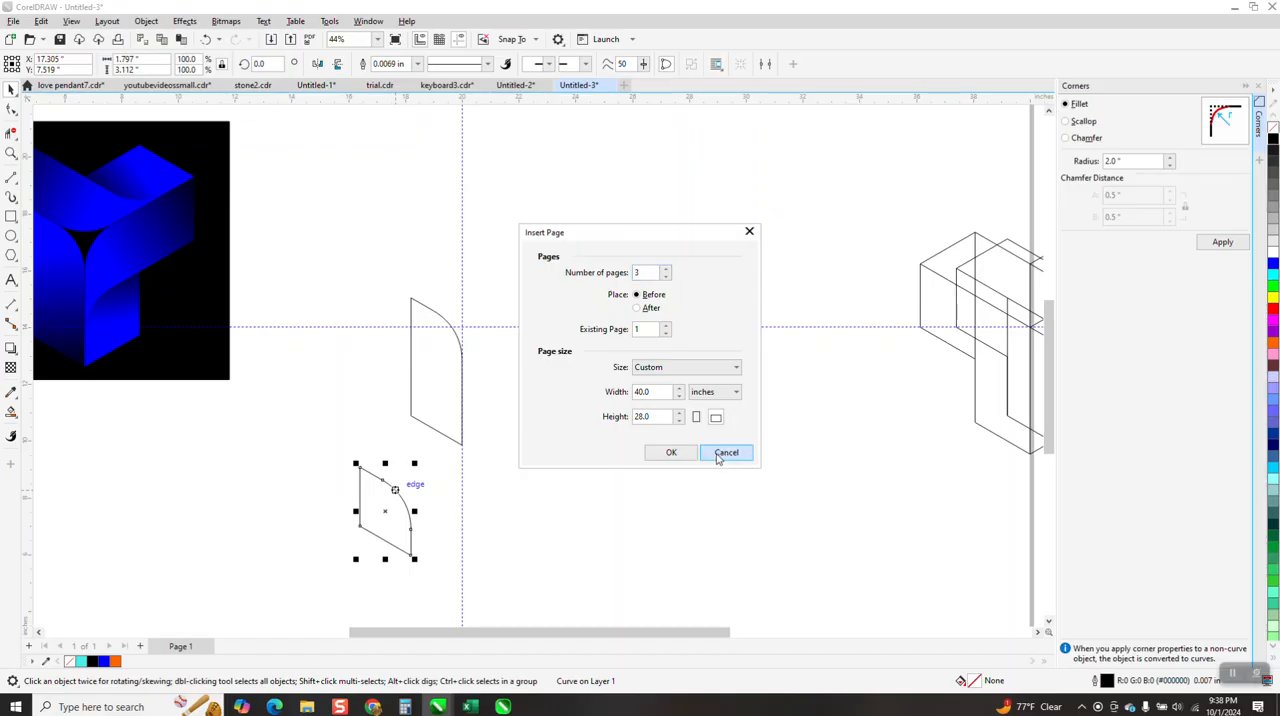
{"action": "left_click", "coordinate": [725, 453]}
{"action": "key", "text": "Up"}
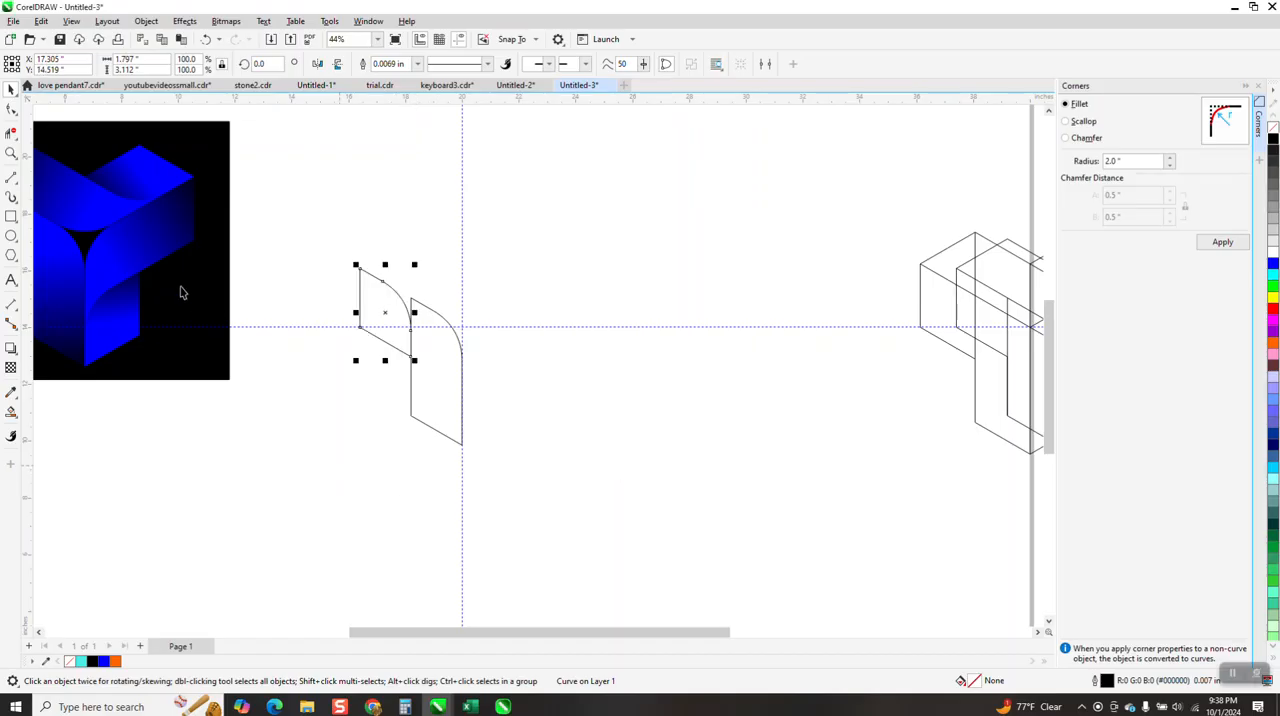
Draw a straight line joining the two faces' upper-left corners and delete the exposed upper segment of the tall face's left edge
{"action": "left_click", "coordinate": [11, 152]}
{"action": "left_click_drag", "start_coordinate": [235, 250], "coordinate": [517, 392]}
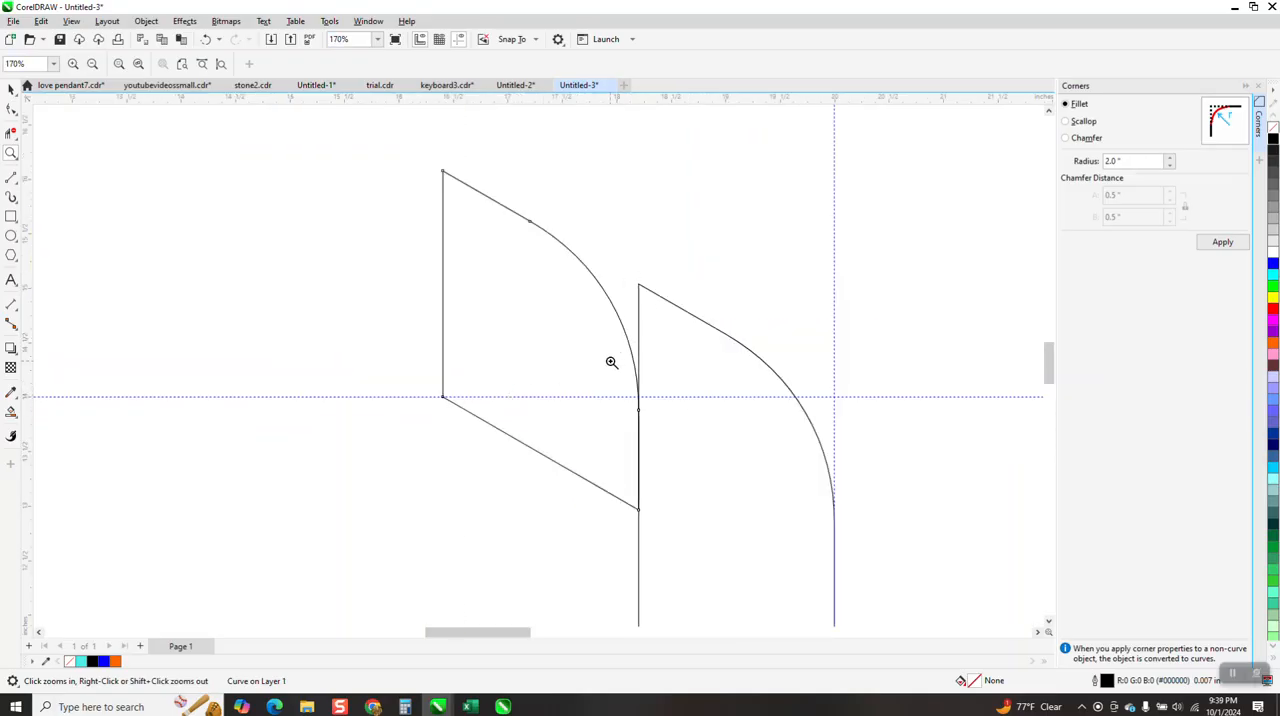
{"action": "left_click", "coordinate": [16, 182]}
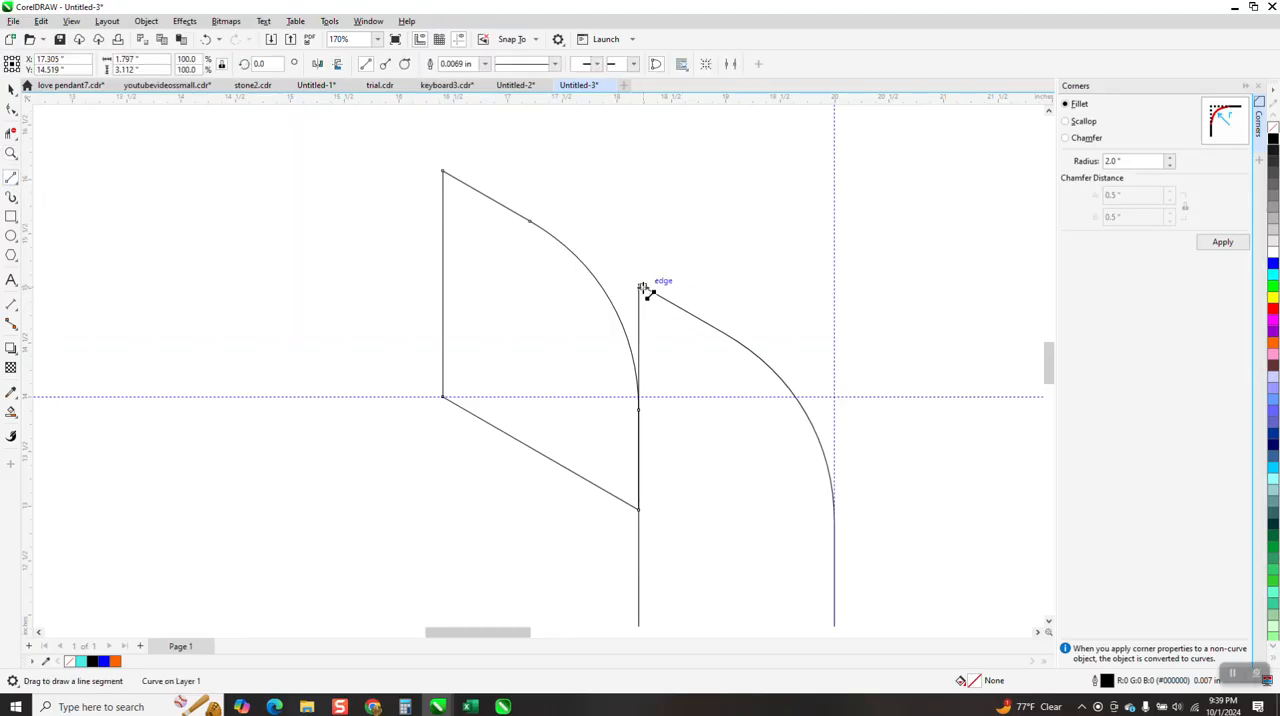
{"action": "left_click_drag", "start_coordinate": [639, 286], "coordinate": [443, 172]}
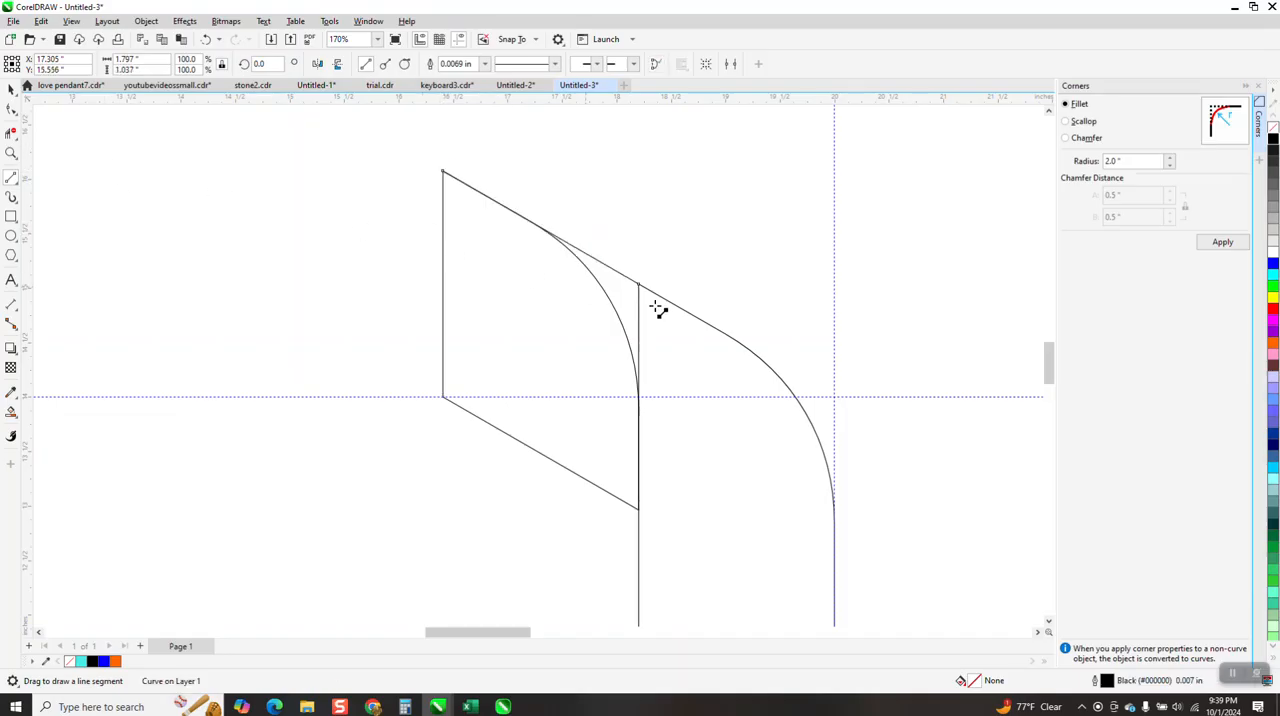
{"action": "left_click", "coordinate": [11, 133]}
{"action": "left_click", "coordinate": [640, 318]}
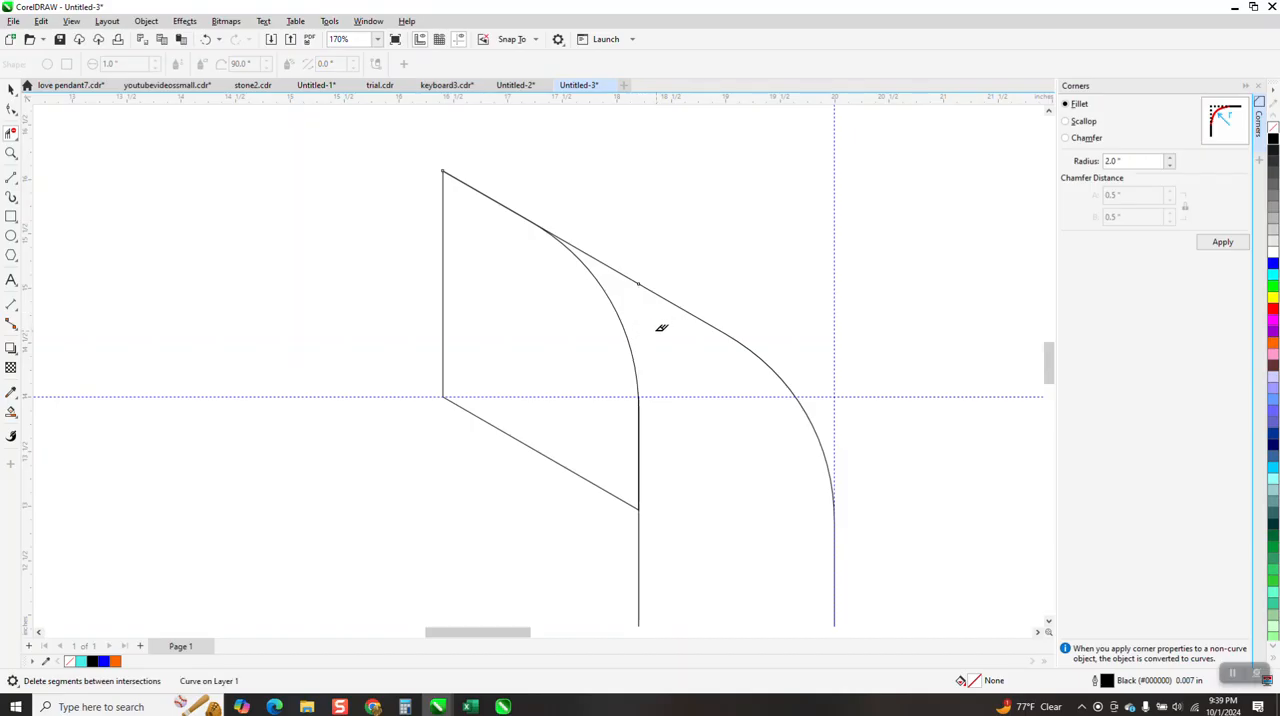
Smart Fill the short rounded face and the adjoining tall ribbon region with orange and no outline
{"action": "scroll", "coordinate": [456, 273], "scroll_direction": "down", "scroll_amount": 2}
{"action": "scroll", "coordinate": [456, 273], "scroll_direction": "down", "scroll_amount": 1}
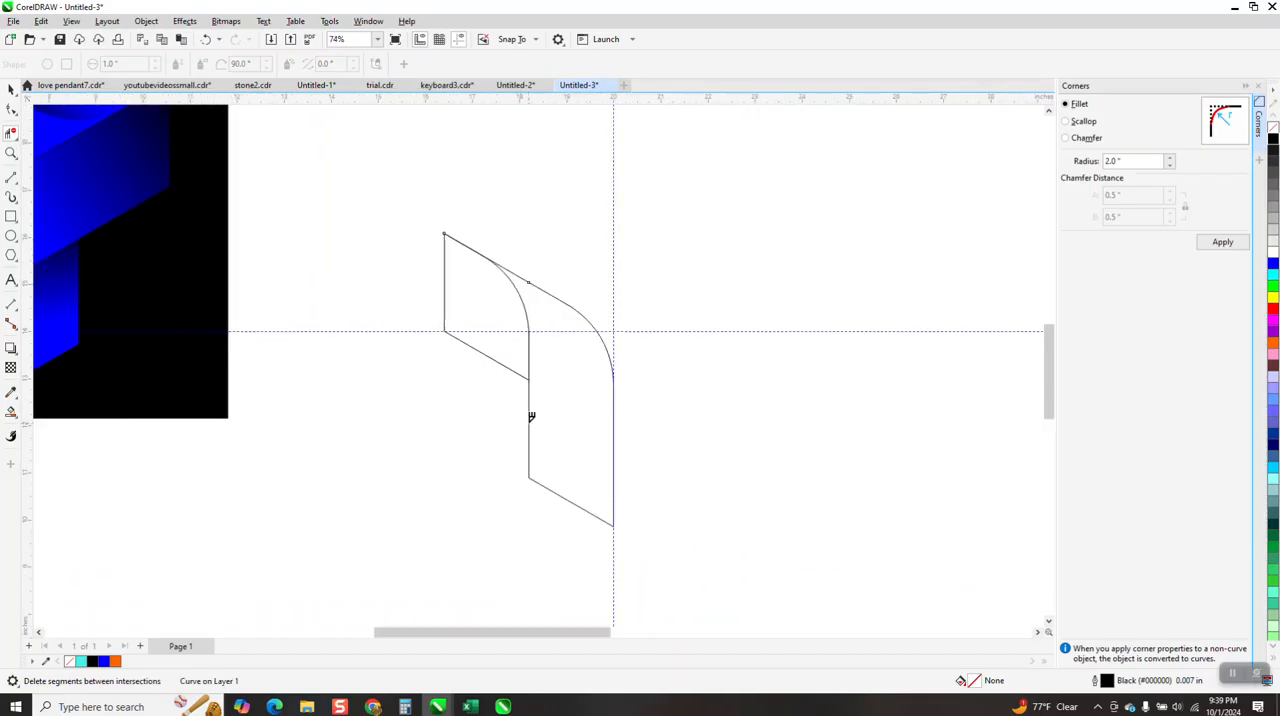
{"action": "left_click", "coordinate": [11, 411]}
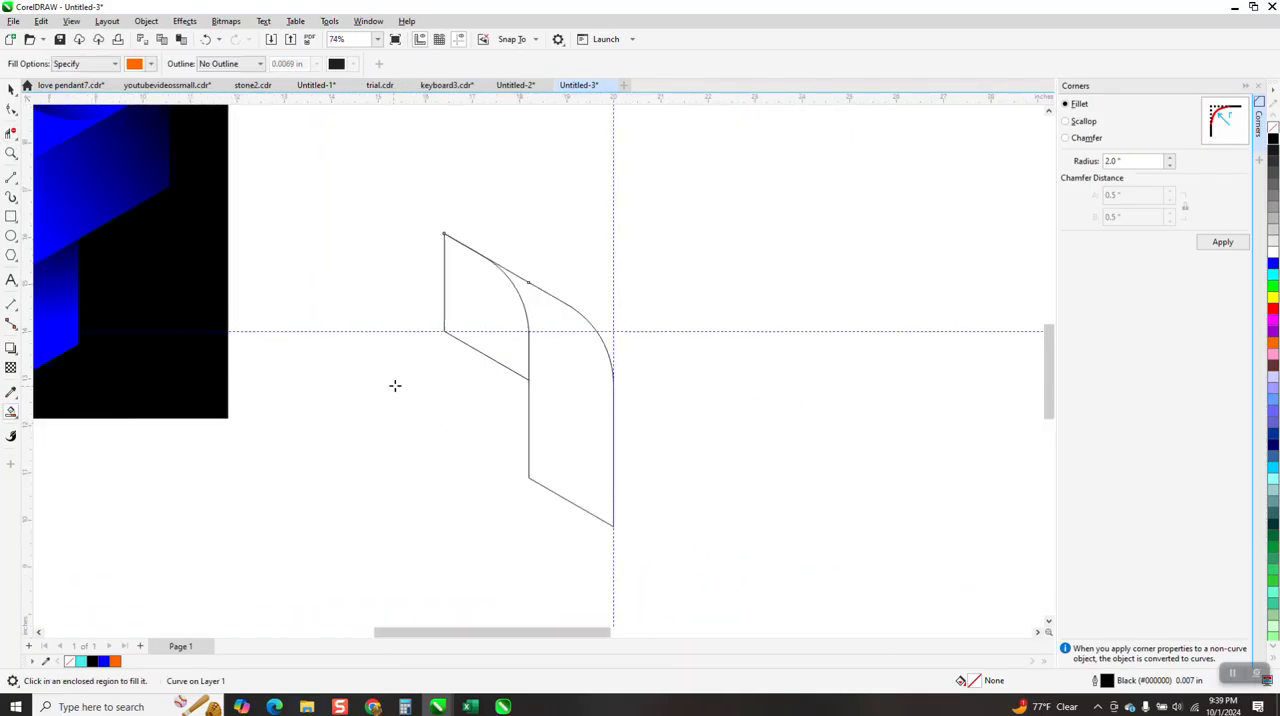
{"action": "left_click", "coordinate": [465, 290]}
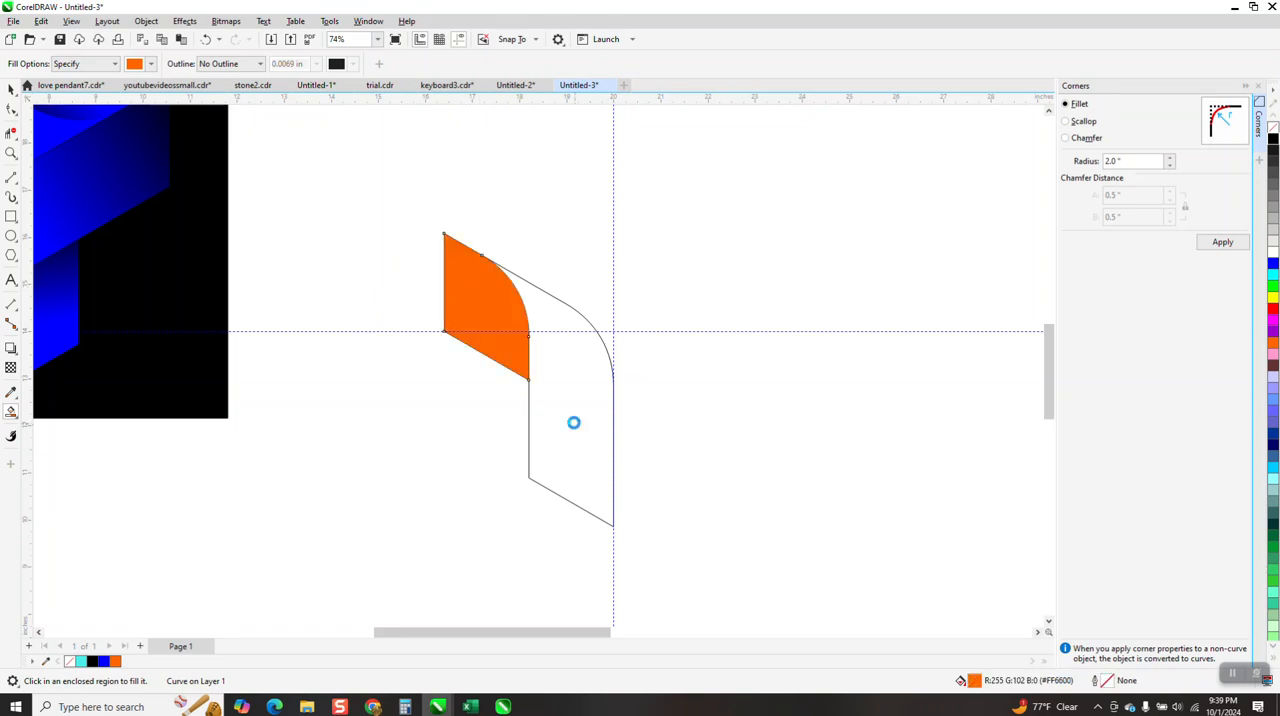
{"action": "left_click", "coordinate": [575, 424]}
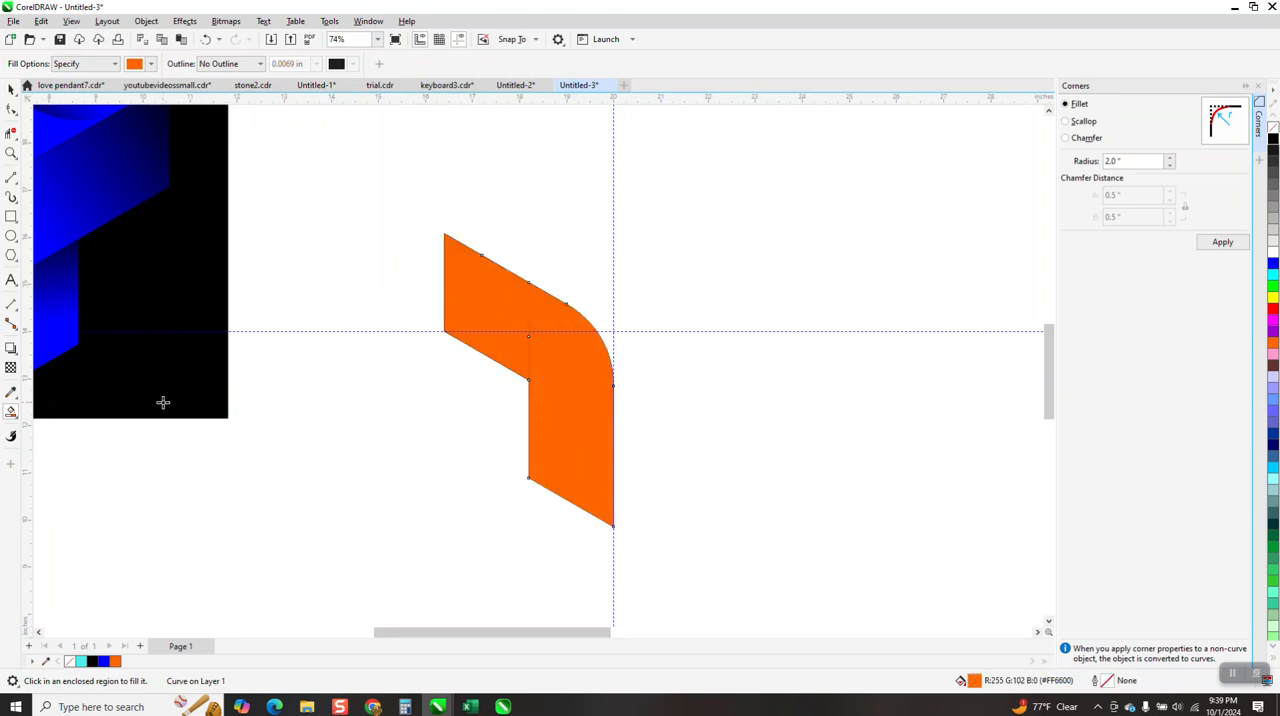
Apply a downward fountain fill from orange to black to the tall ribbon region
{"action": "left_click", "coordinate": [17, 420]}
{"action": "left_click", "coordinate": [50, 411]}
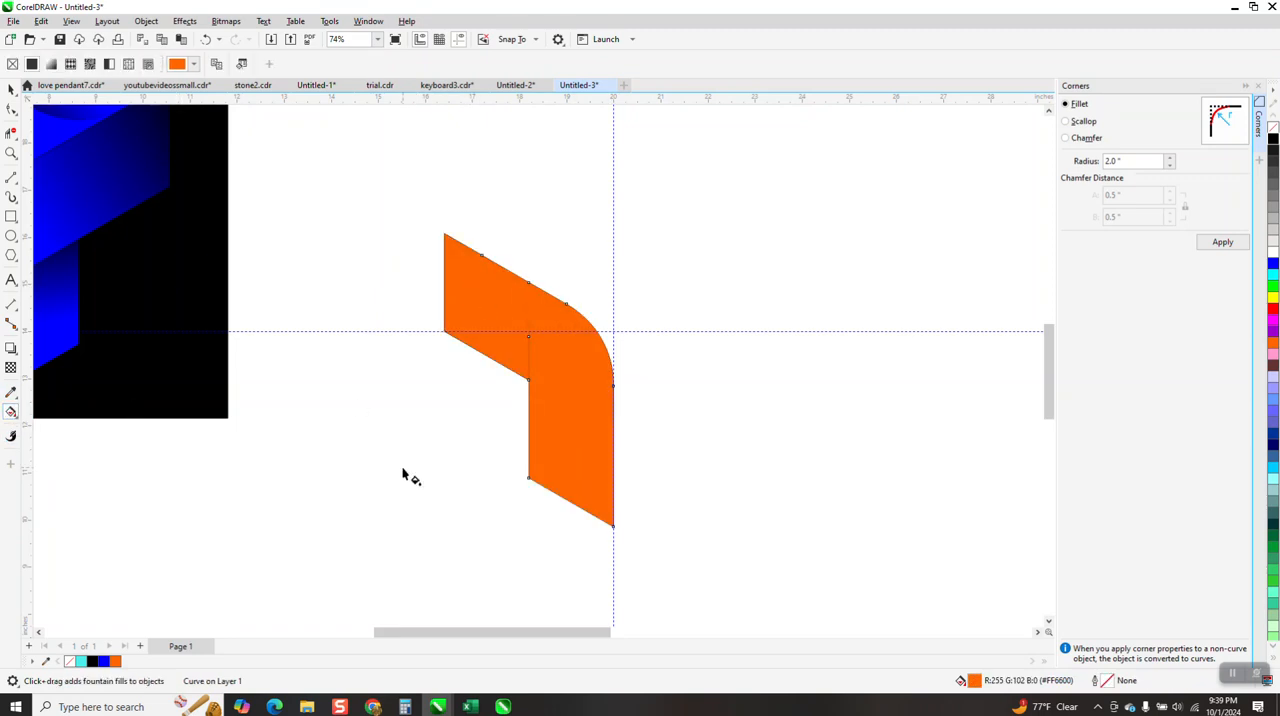
{"action": "left_click_drag", "start_coordinate": [581, 334], "coordinate": [574, 568]}
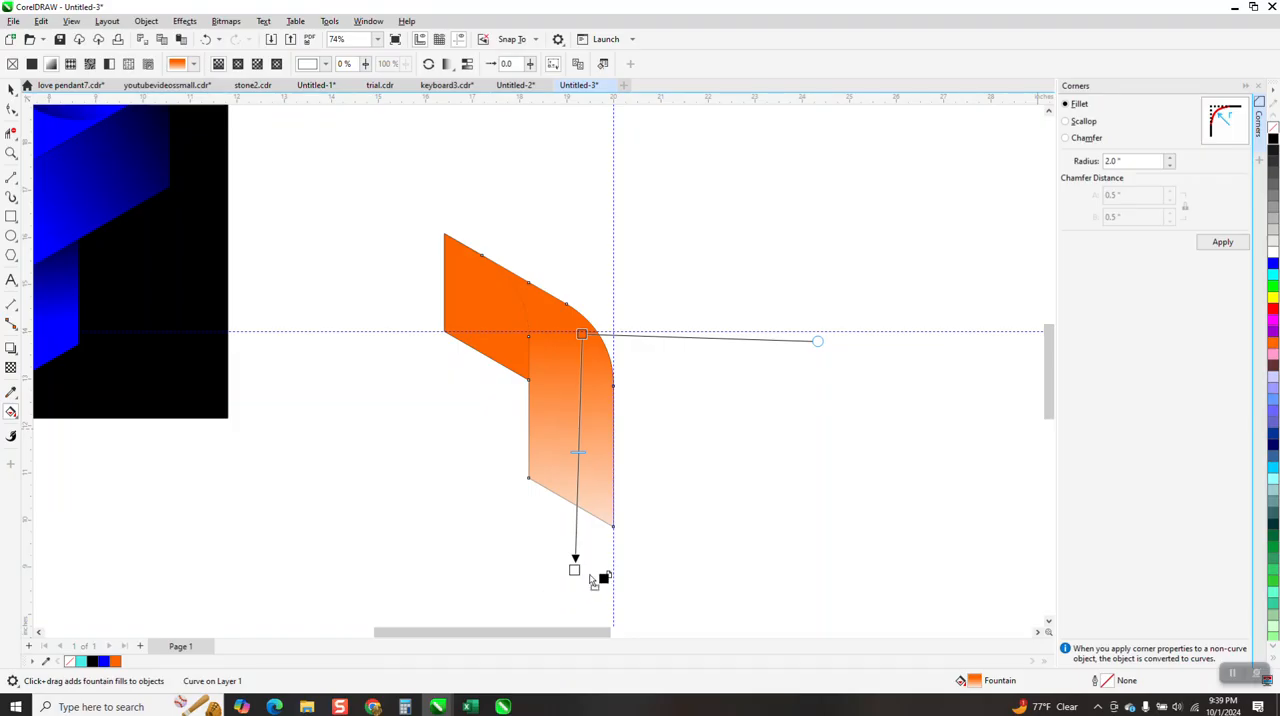
{"action": "left_click", "coordinate": [574, 568]}
Apply an orange-to-black fountain fill to the short rounded face, darkening toward its lower-right edge
{"action": "left_click_drag", "start_coordinate": [459, 292], "coordinate": [560, 343]}
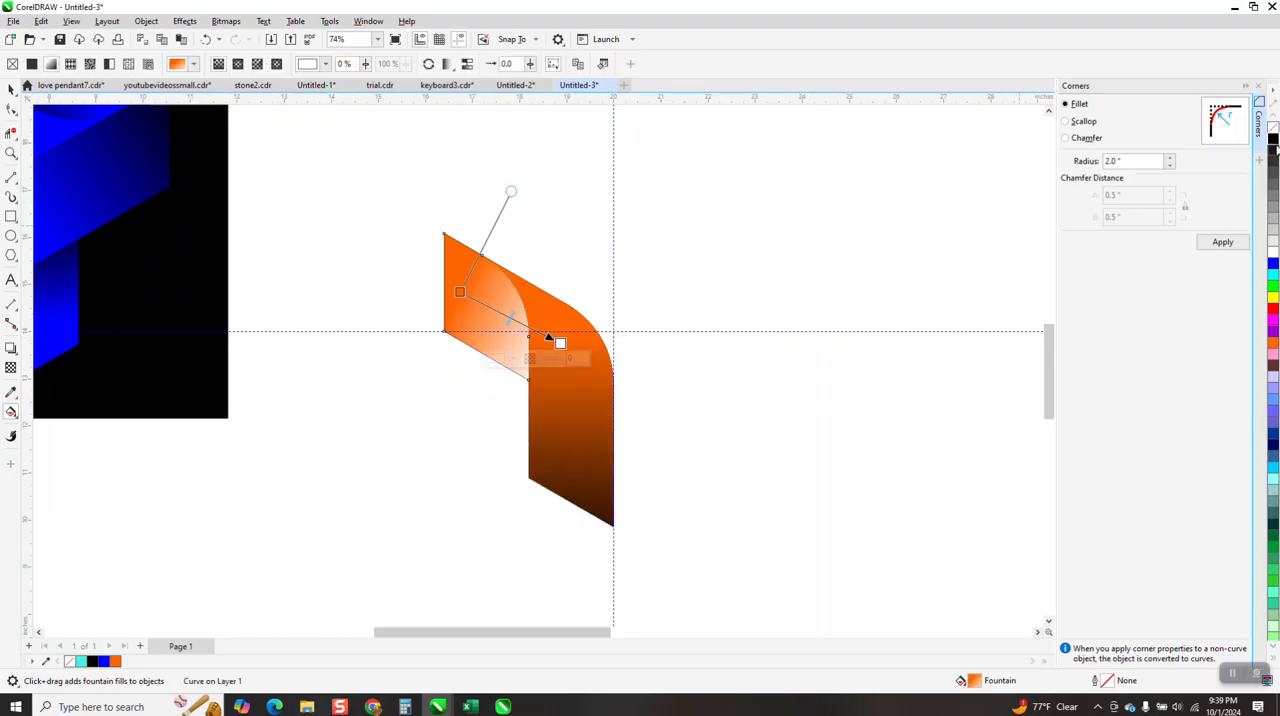
{"action": "left_click_drag", "start_coordinate": [1273, 143], "coordinate": [558, 343]}
{"action": "left_click_drag", "start_coordinate": [459, 292], "coordinate": [459, 301]}
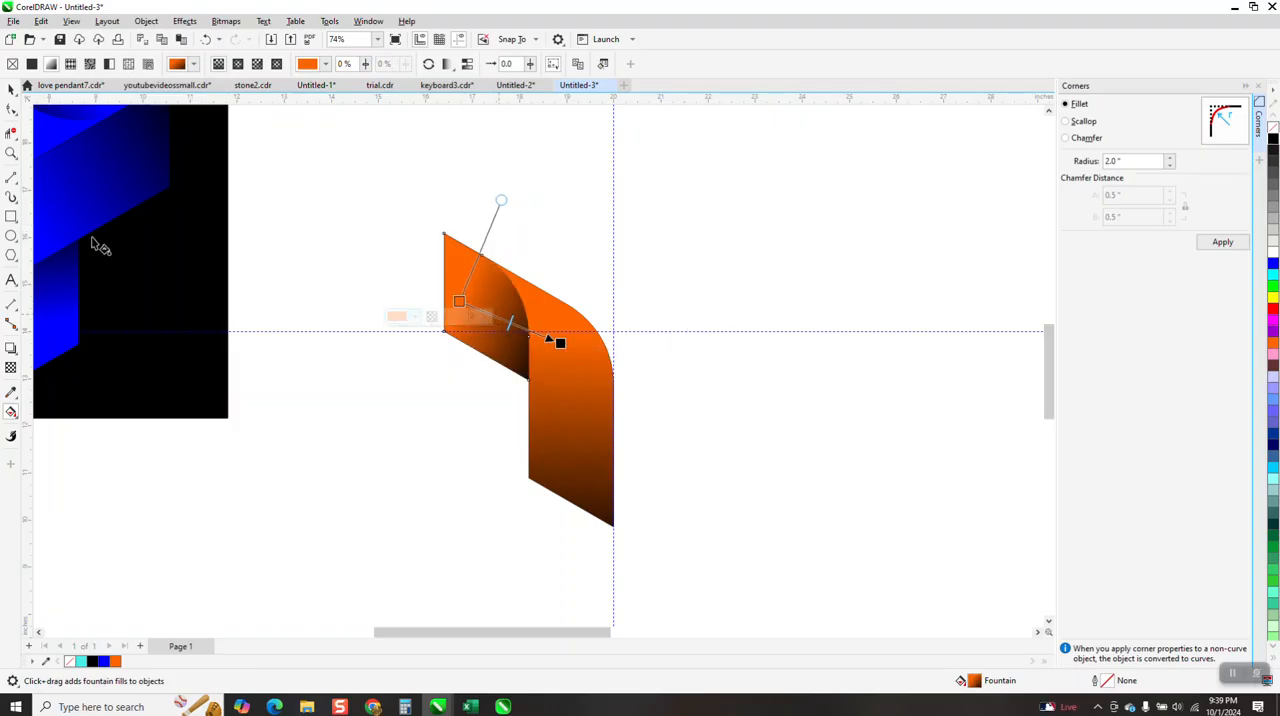
Group all the pieces of the shaded orange ribbon
{"action": "left_click", "coordinate": [11, 88]}
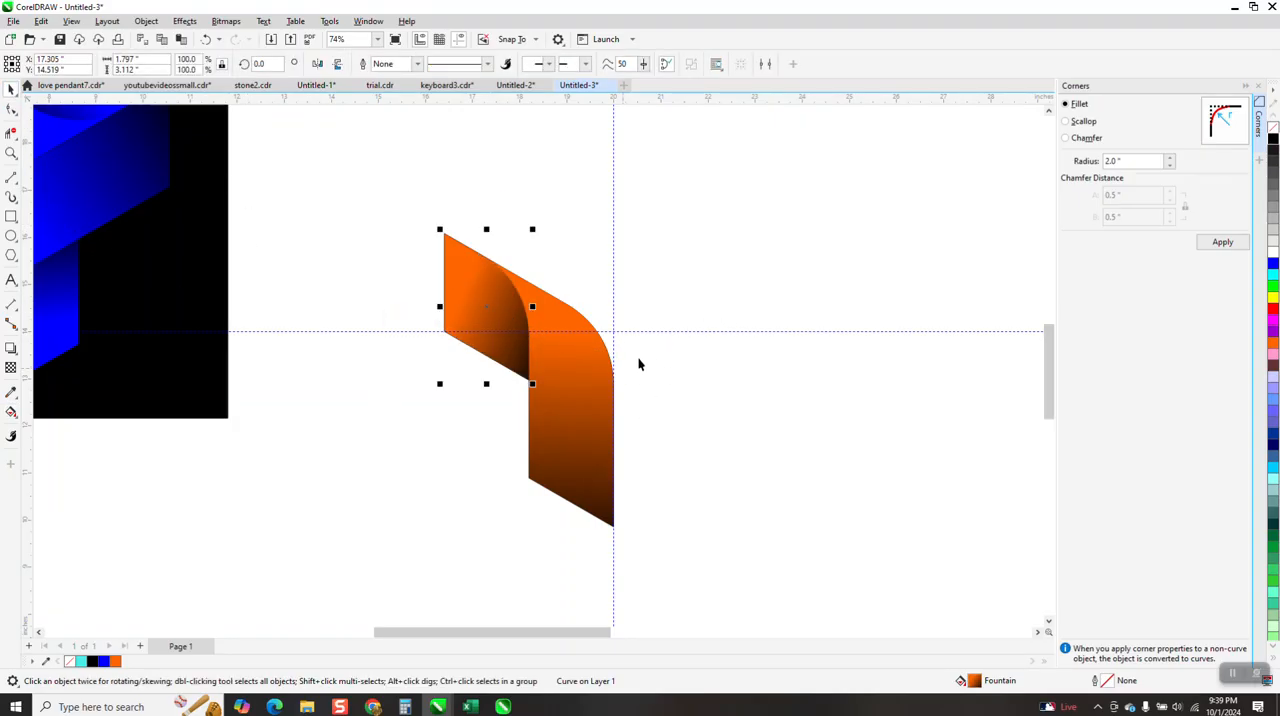
{"action": "left_click_drag", "start_coordinate": [421, 206], "coordinate": [746, 601]}
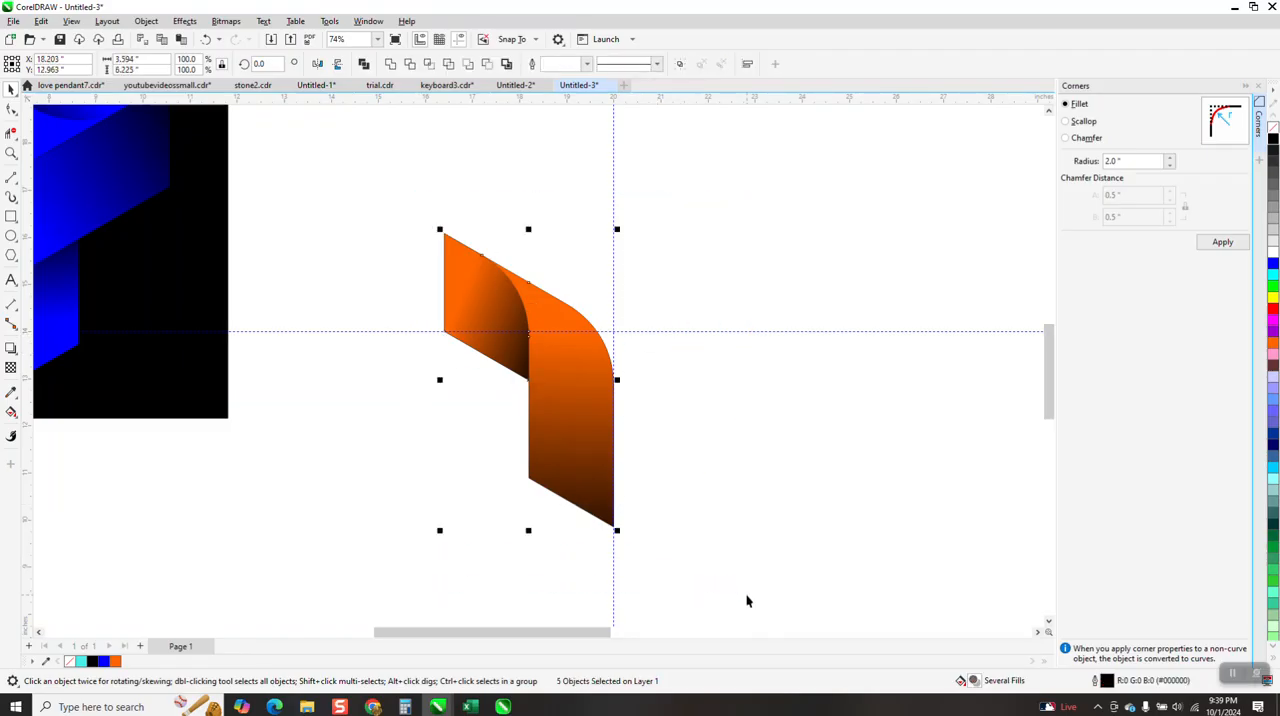
{"action": "key", "text": "ctrl+g"}
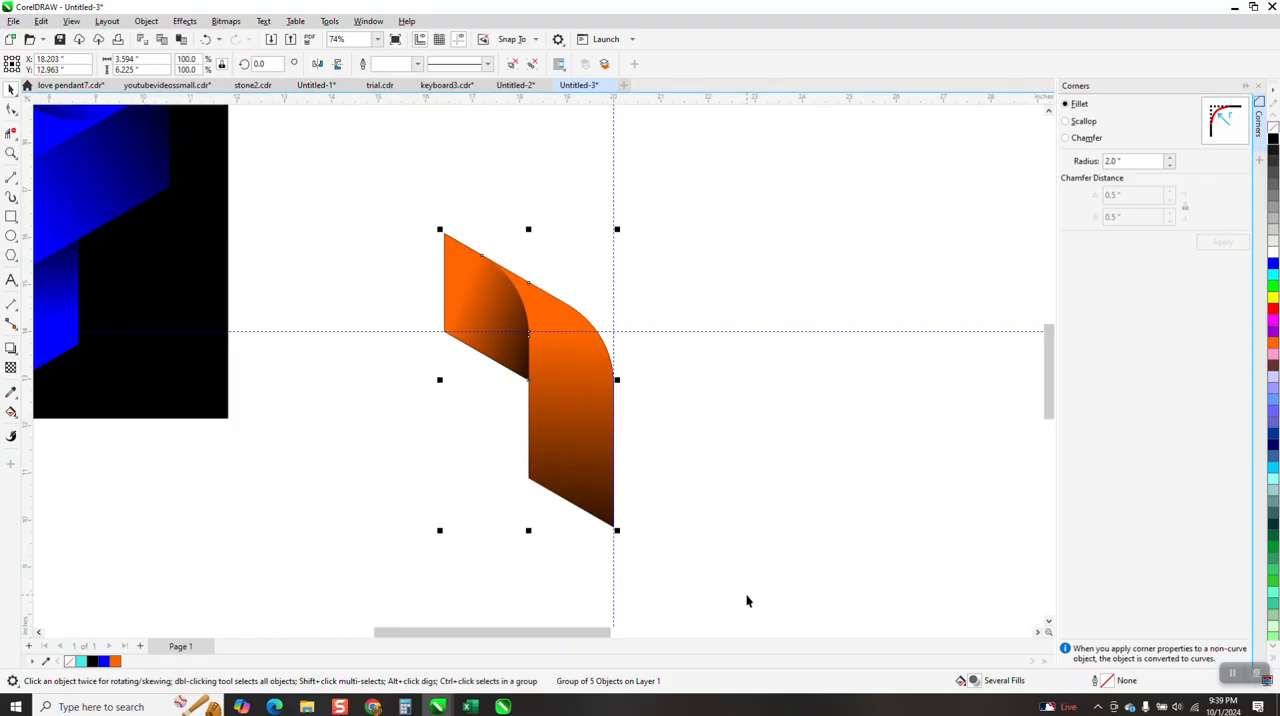
Create two copies of the ribbon group, each rotated a further 120 degrees about the guideline intersection
{"action": "left_click", "coordinate": [540, 380]}
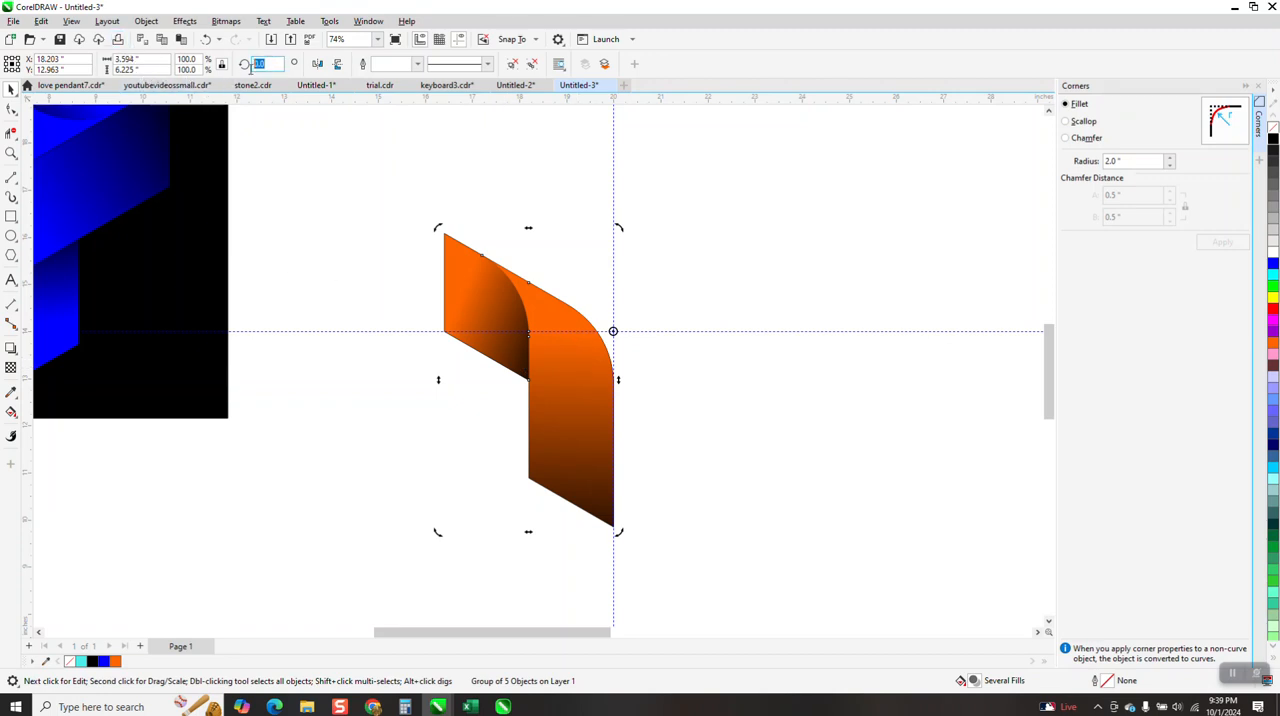
{"action": "key", "text": "Return"}
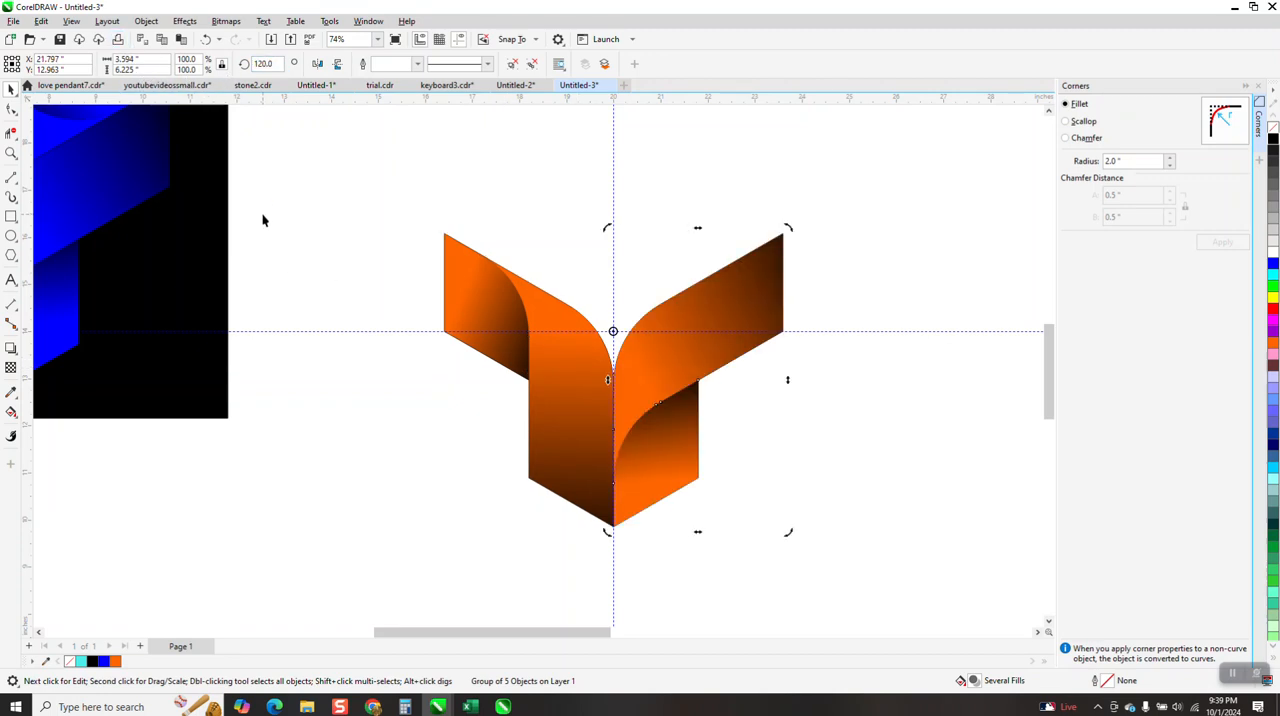
{"action": "key", "text": "ctrl+r"}
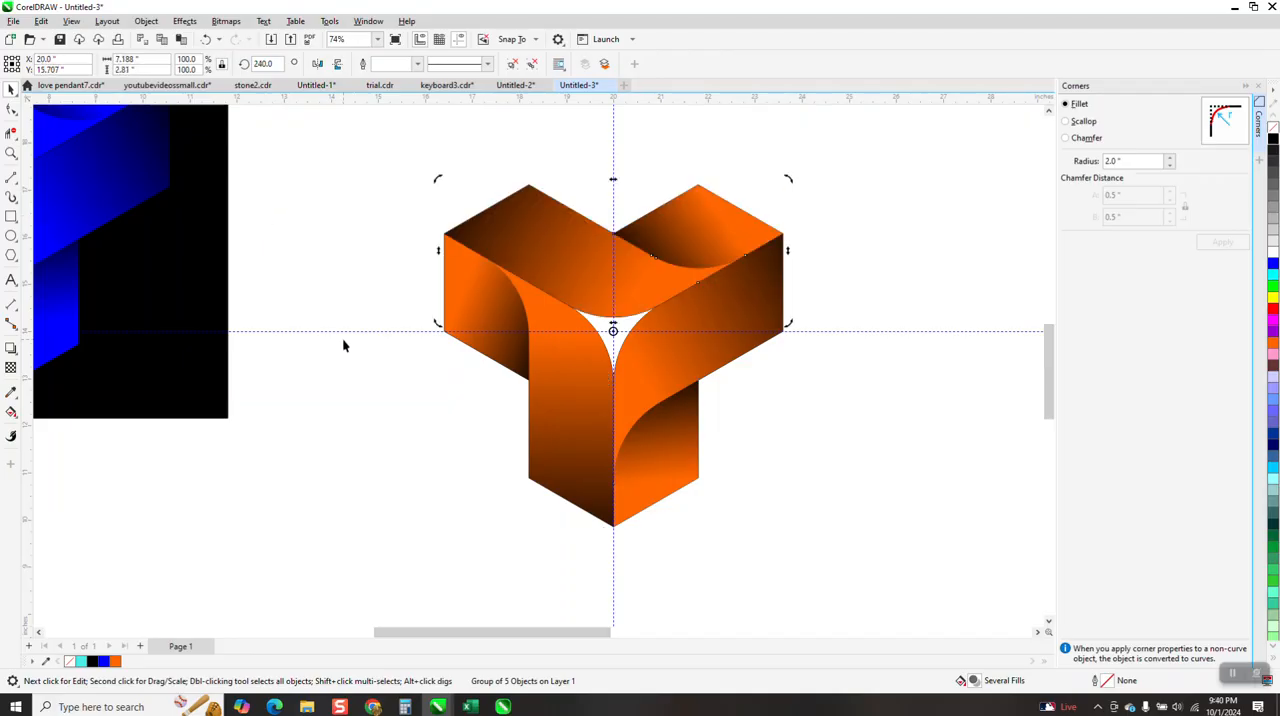
Move the black background rectangle behind the orange logo and hide the guidelines
{"action": "left_click", "coordinate": [797, 307]}
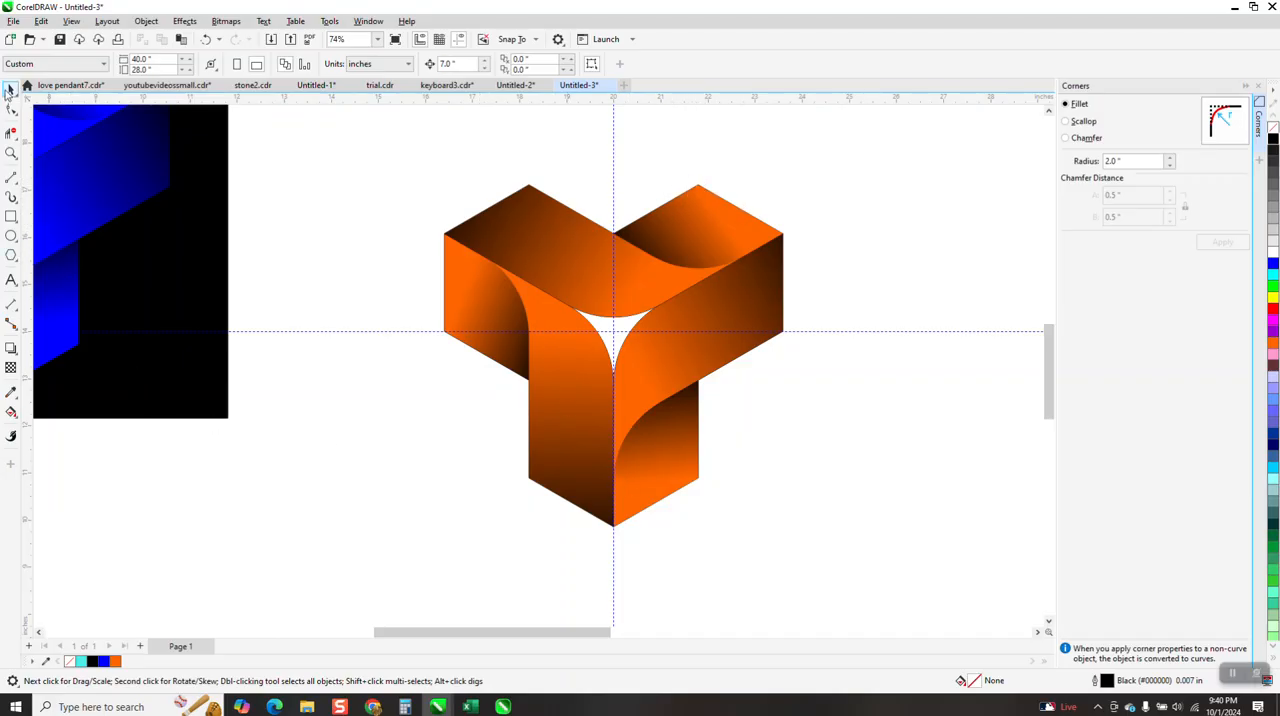
{"action": "left_click_drag", "start_coordinate": [167, 247], "coordinate": [790, 397]}
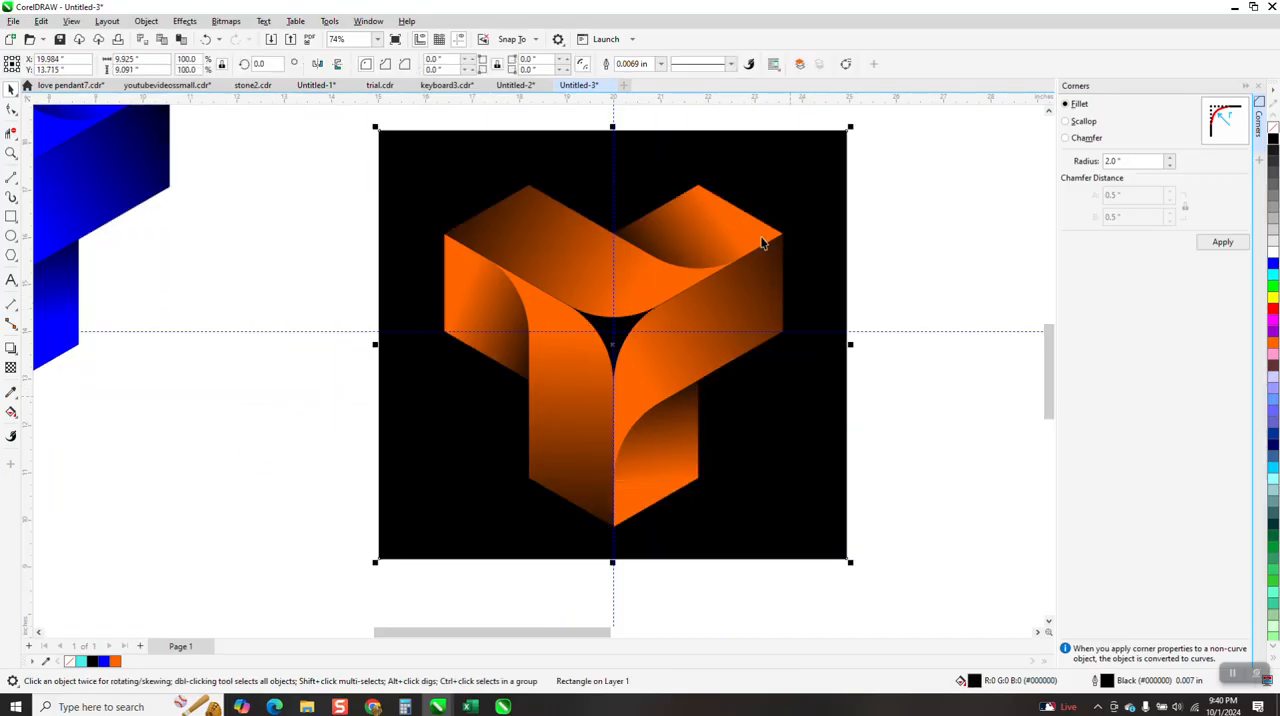
{"action": "left_click", "coordinate": [459, 39]}
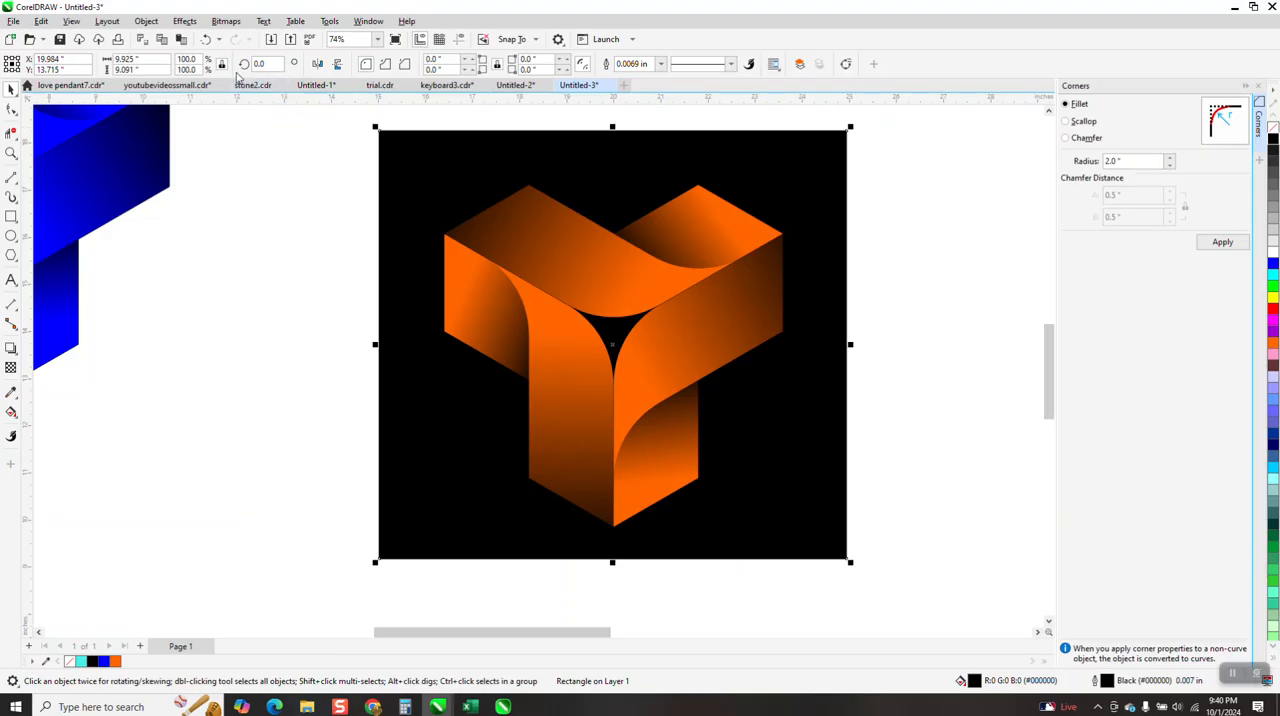
Undo the background rectangle's moves and the two rotated copies, back to the single ribbon group
{"action": "left_click_drag", "start_coordinate": [390, 176], "coordinate": [913, 181]}
{"action": "left_click", "coordinate": [205, 40]}
{"action": "left_click", "coordinate": [205, 40]}
{"action": "left_click", "coordinate": [205, 40]}
{"action": "left_click", "coordinate": [206, 40]}
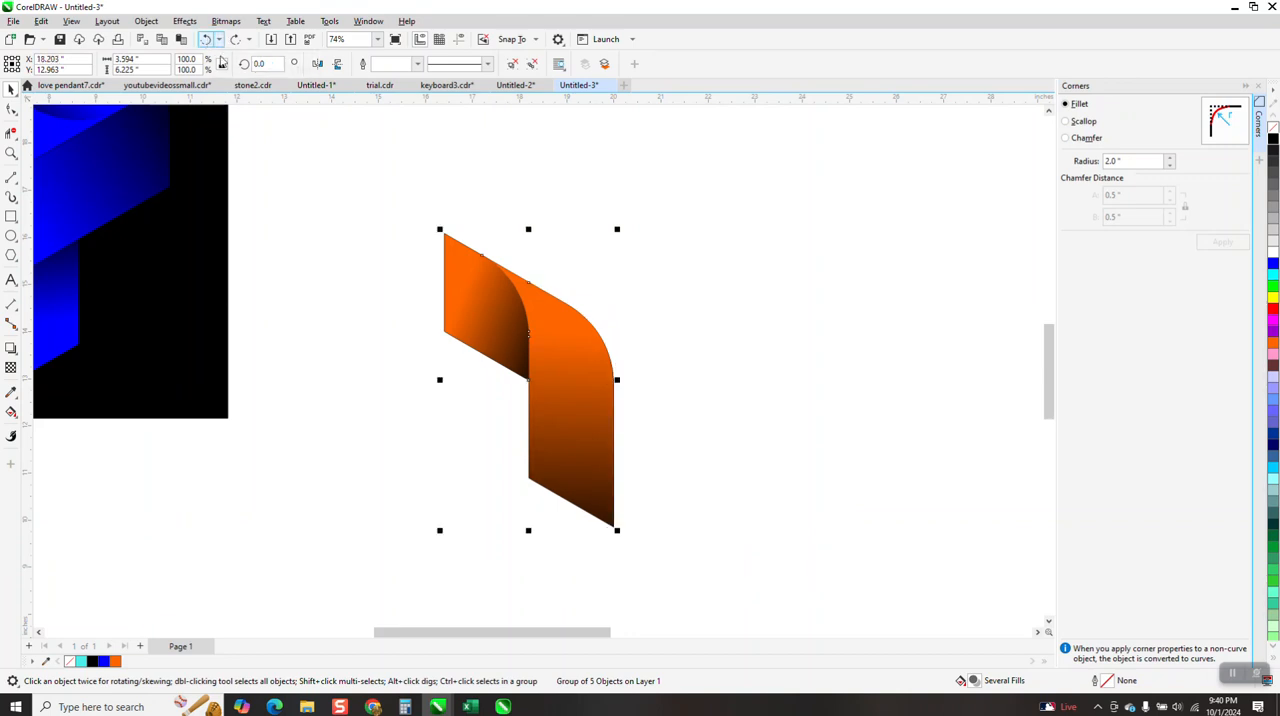
{"action": "left_click_drag", "start_coordinate": [563, 344], "coordinate": [829, 344]}
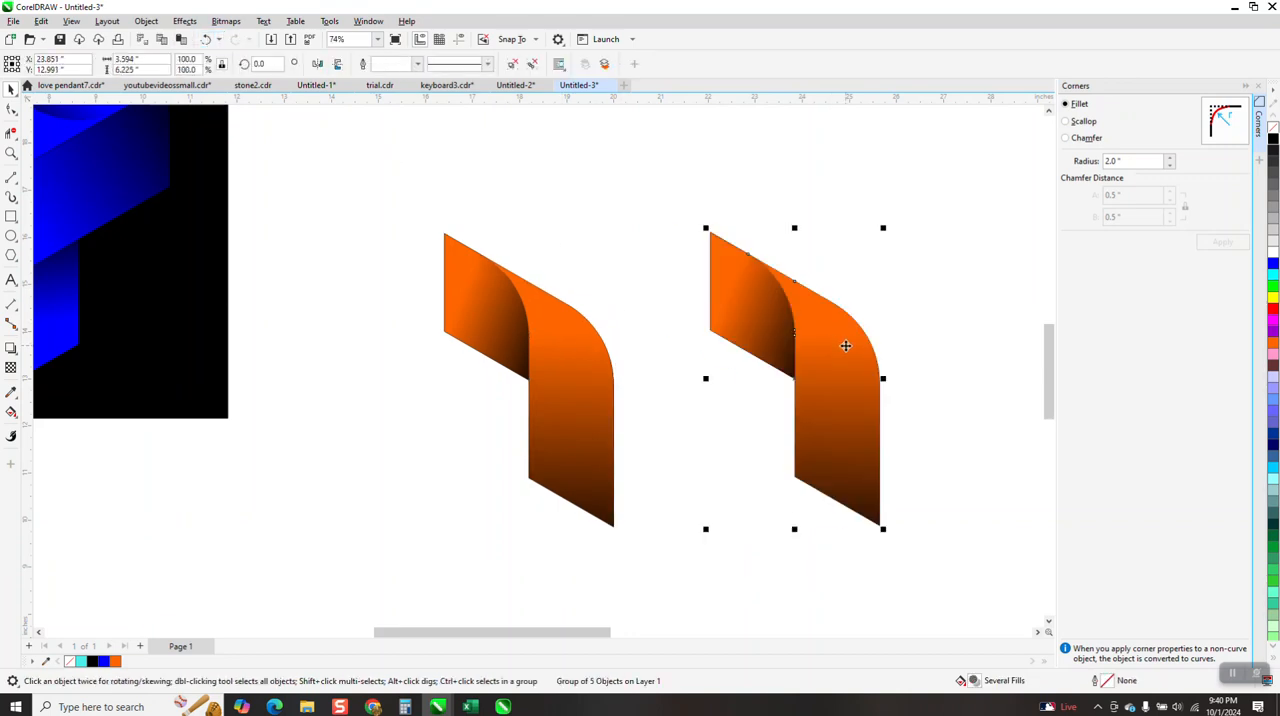
{"action": "key", "text": "Delete"}
{"action": "left_click_drag", "start_coordinate": [612, 366], "coordinate": [851, 346]}
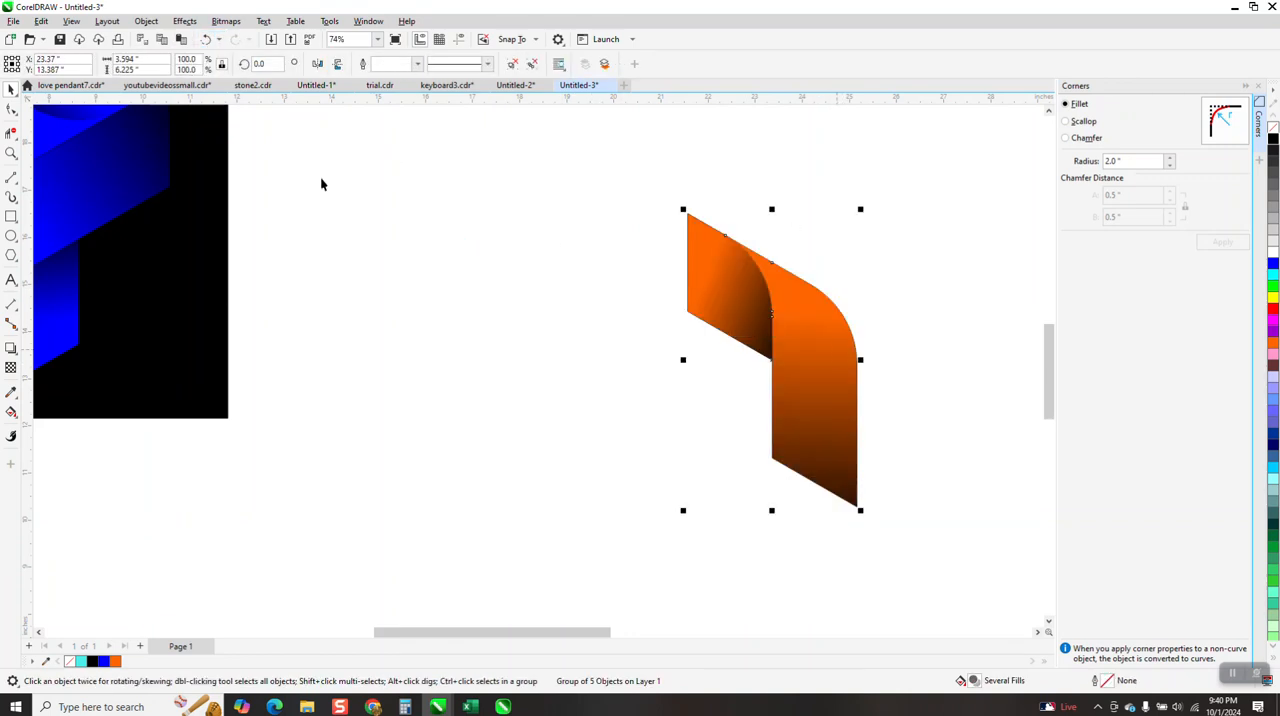
{"action": "left_click", "coordinate": [206, 40]}
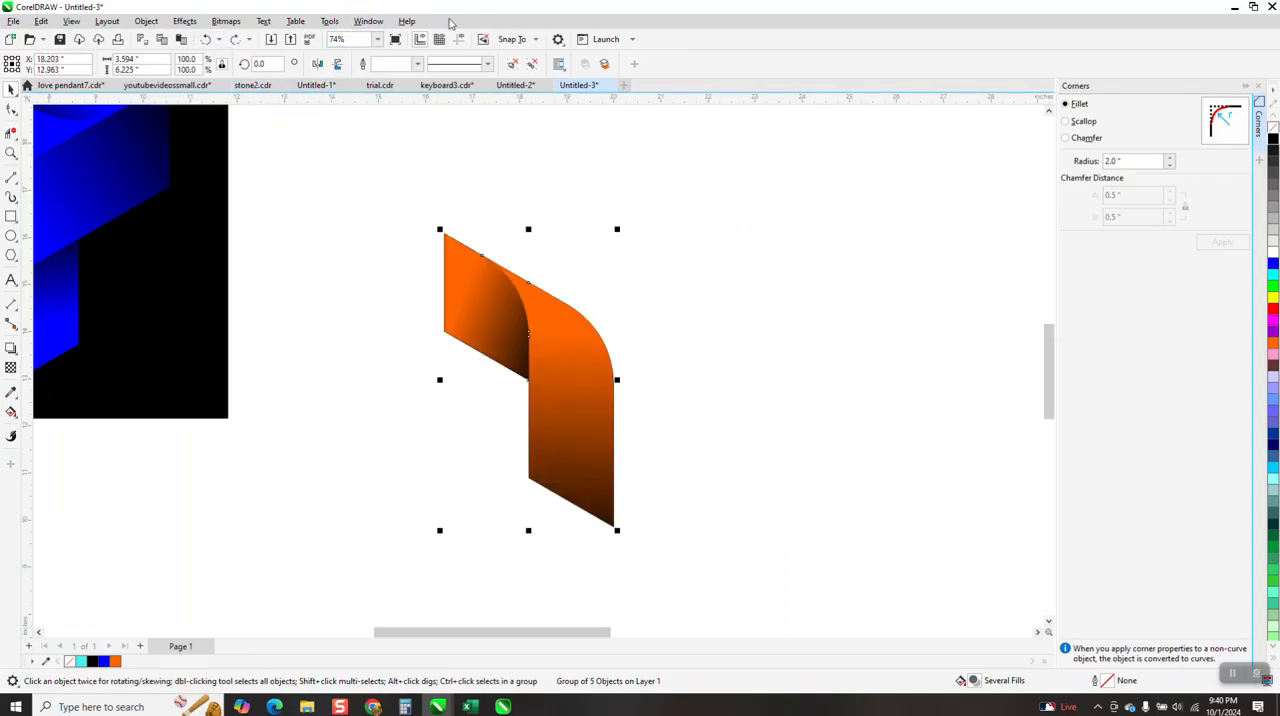
Show the guidelines and ungroup the shaded orange ribbon into its separate pieces
{"action": "left_click", "coordinate": [460, 40]}
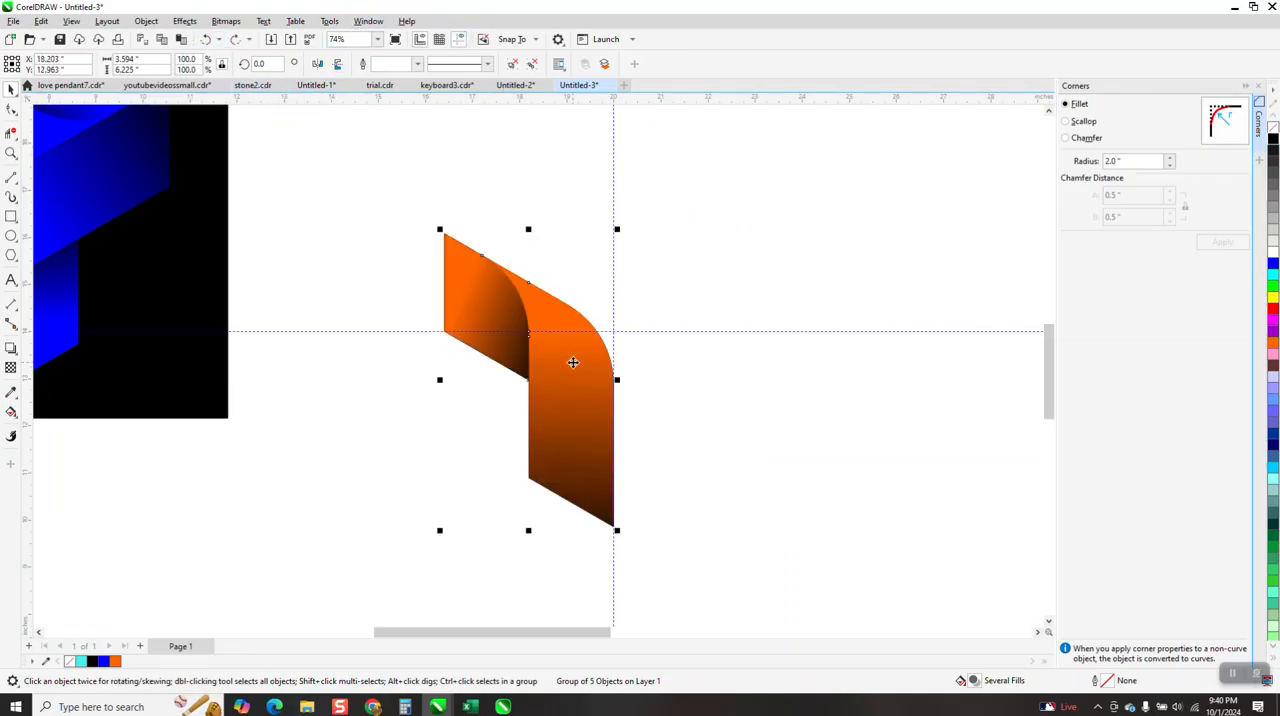
{"action": "left_click", "coordinate": [575, 363]}
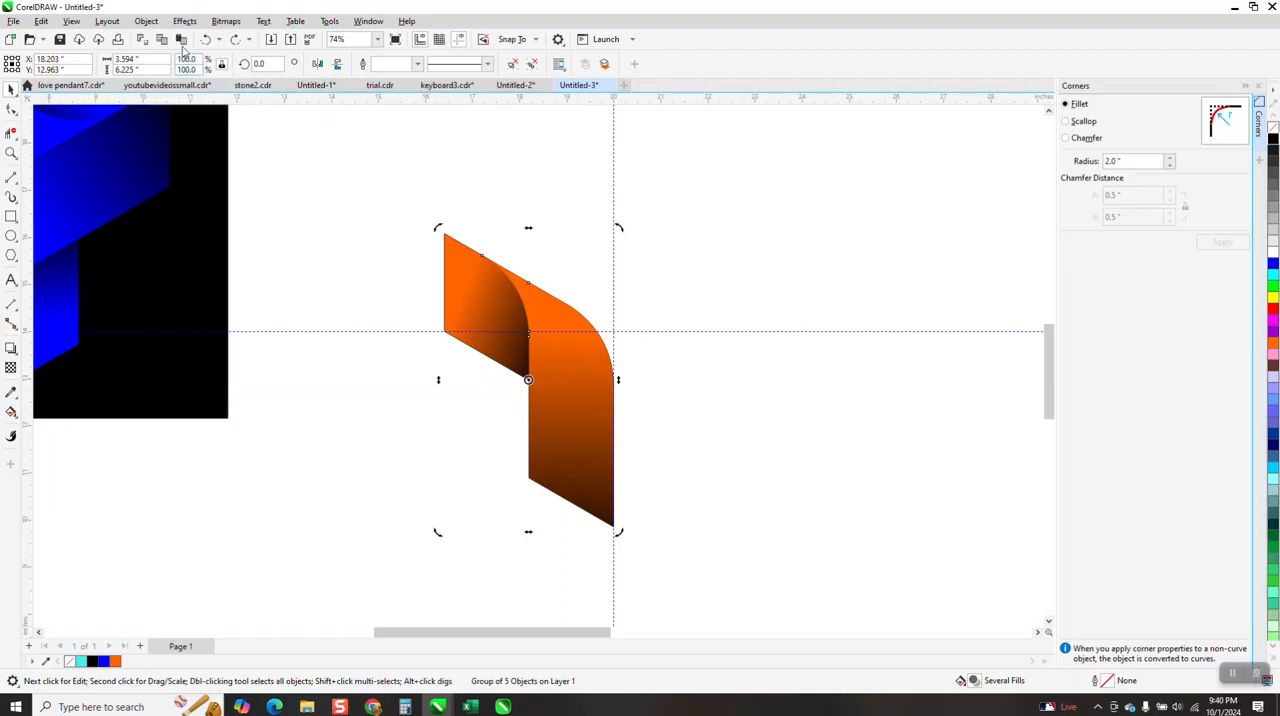
{"action": "left_click", "coordinate": [146, 21]}
{"action": "mouse_move", "coordinate": [251, 249]}
{"action": "left_click", "coordinate": [335, 264]}
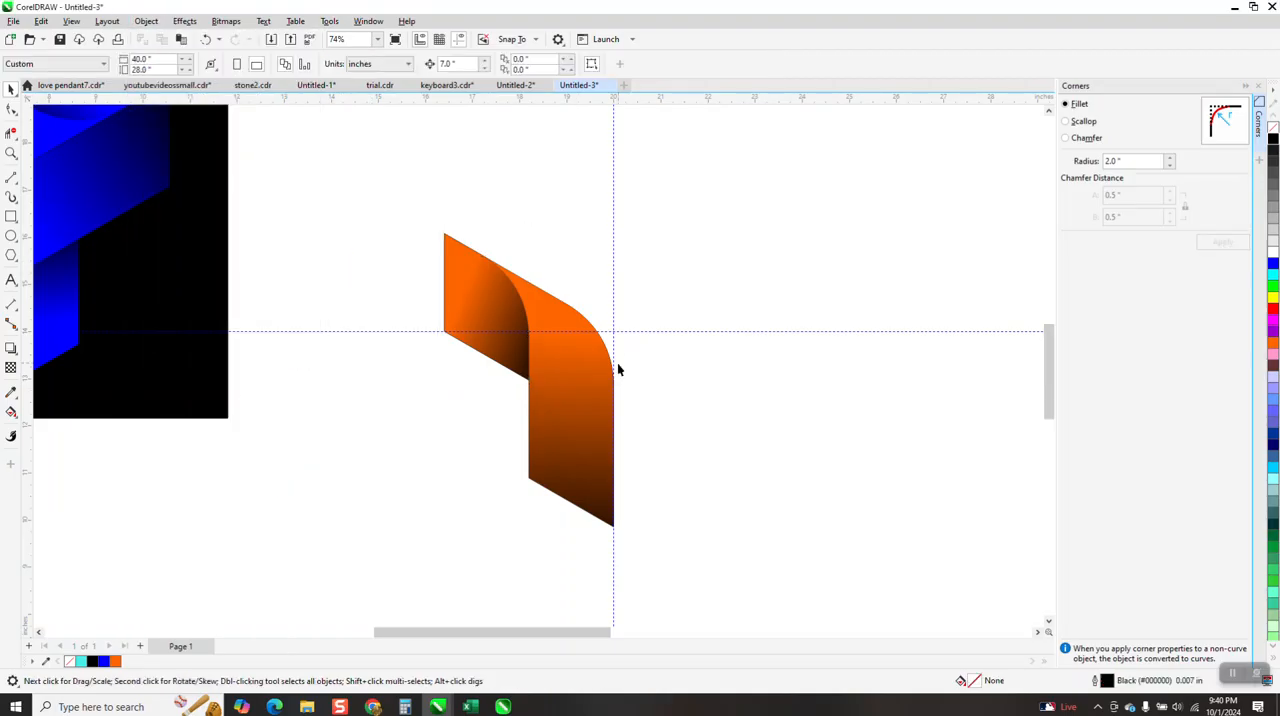
Clone the curved front ribbon piece and shift the original 7 inches left of its outline
{"action": "left_click", "coordinate": [582, 381]}
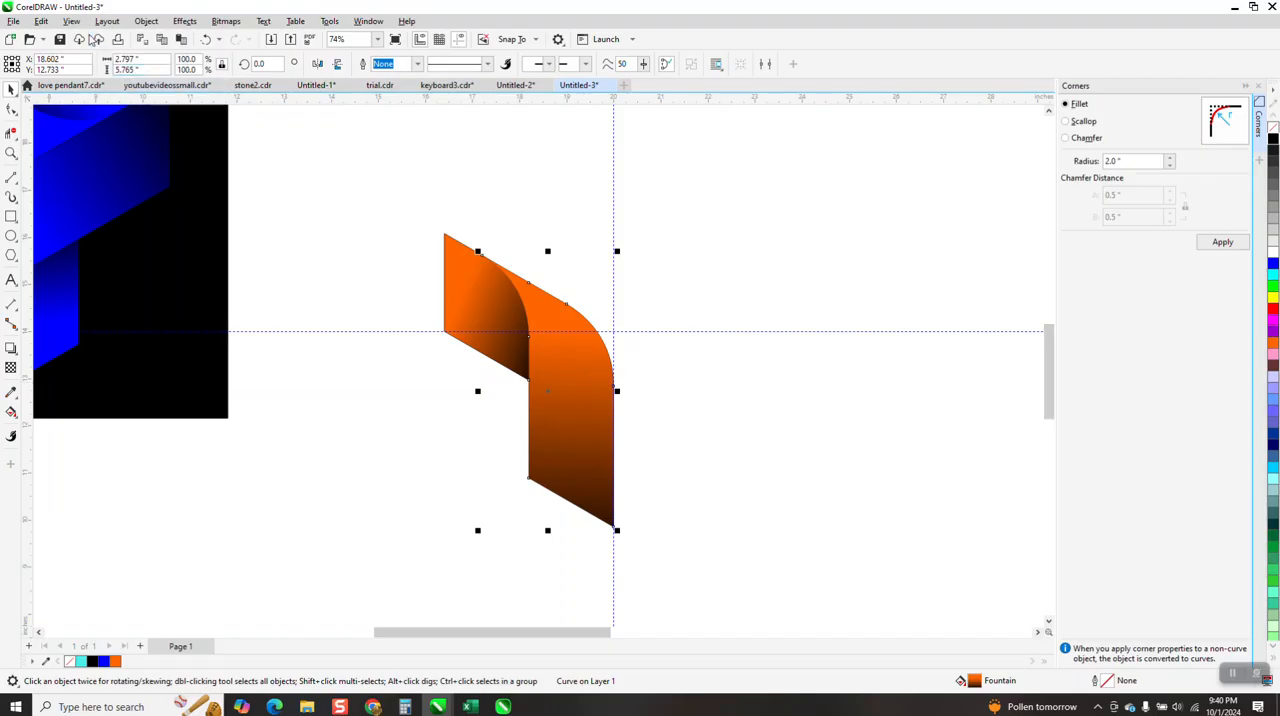
{"action": "left_click", "coordinate": [41, 21]}
{"action": "left_click", "coordinate": [55, 214]}
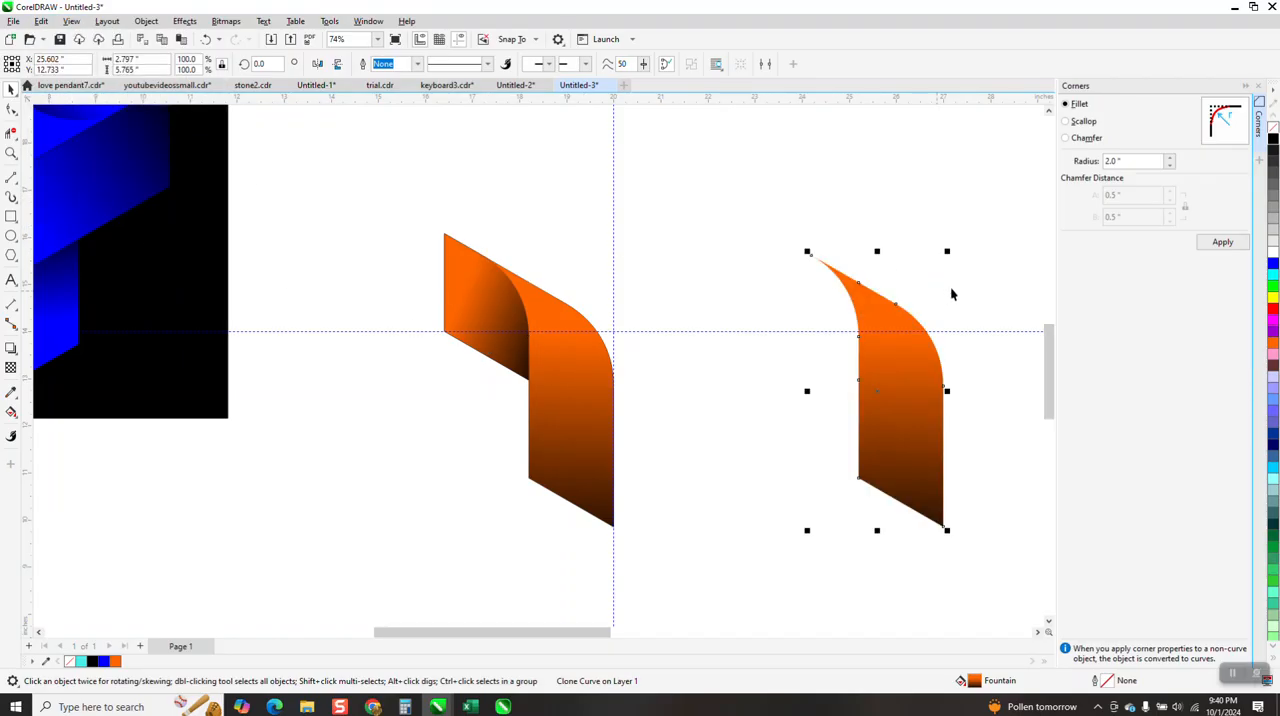
{"action": "left_click", "coordinate": [576, 452]}
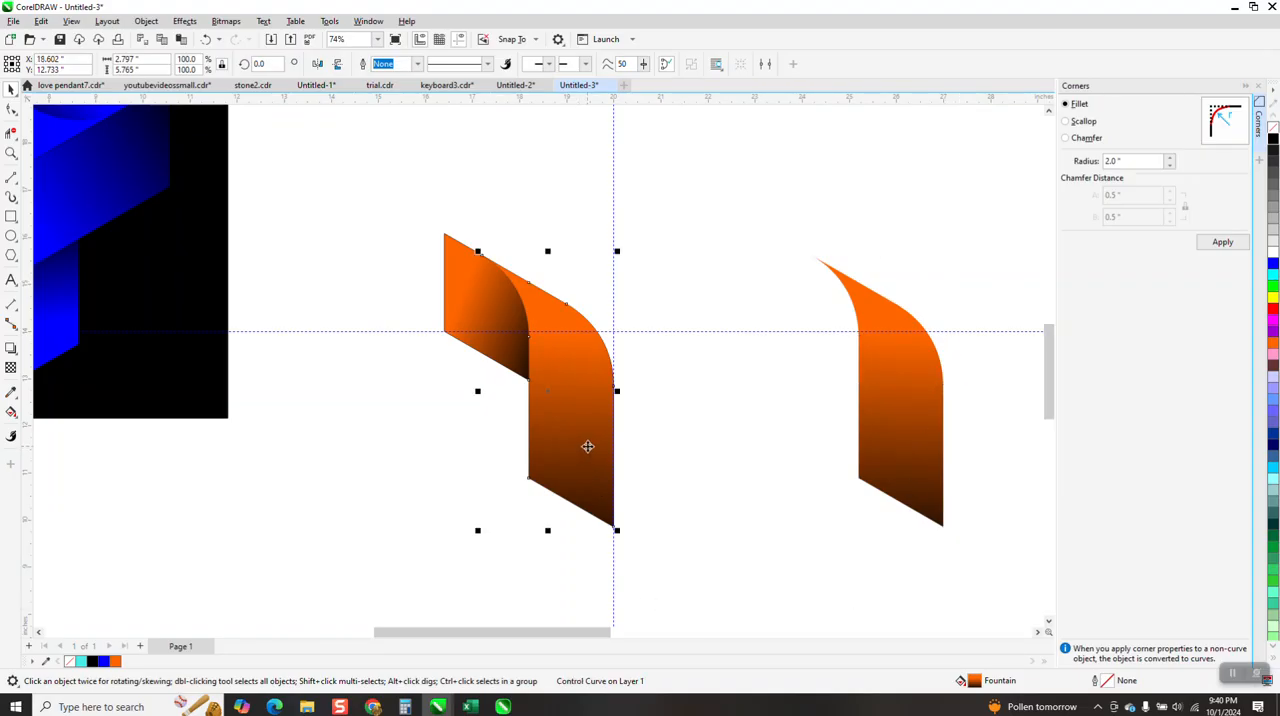
{"action": "key", "text": "Left"}
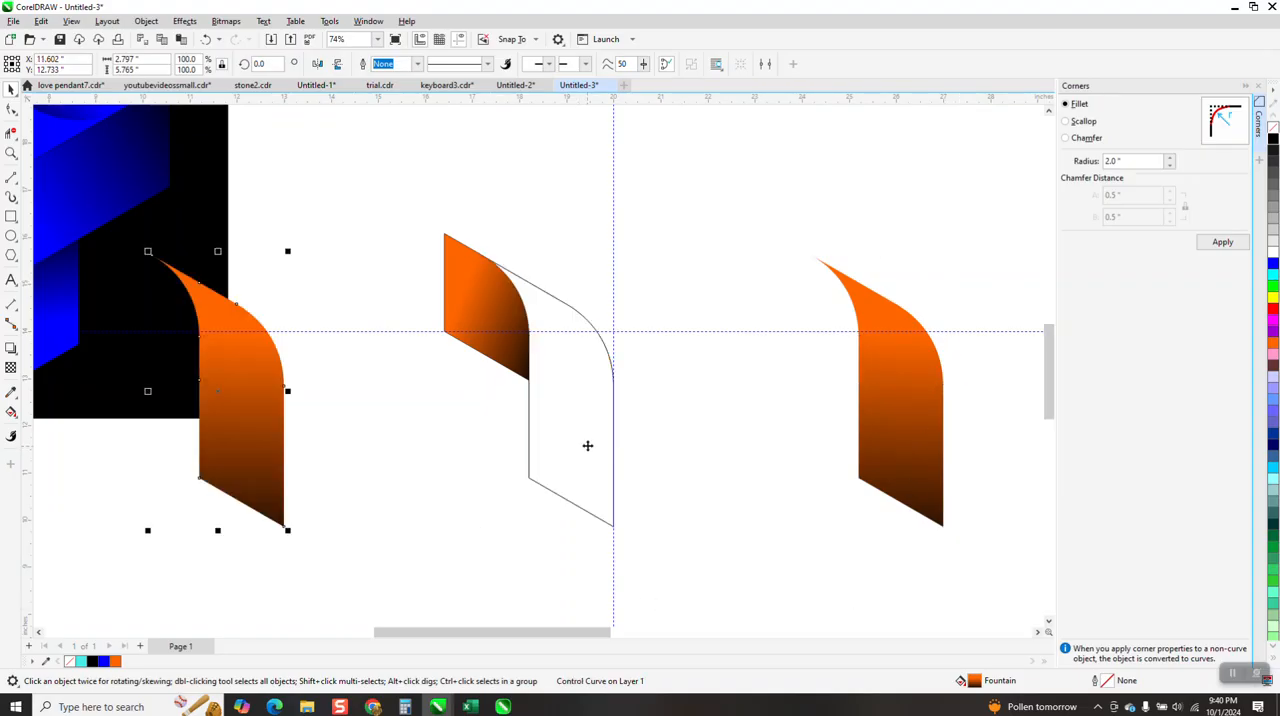
Clone the folded back piece, placing the clone 7 inches right beside the front clone and the original 7 inches left beside the front original
{"action": "left_click", "coordinate": [493, 332]}
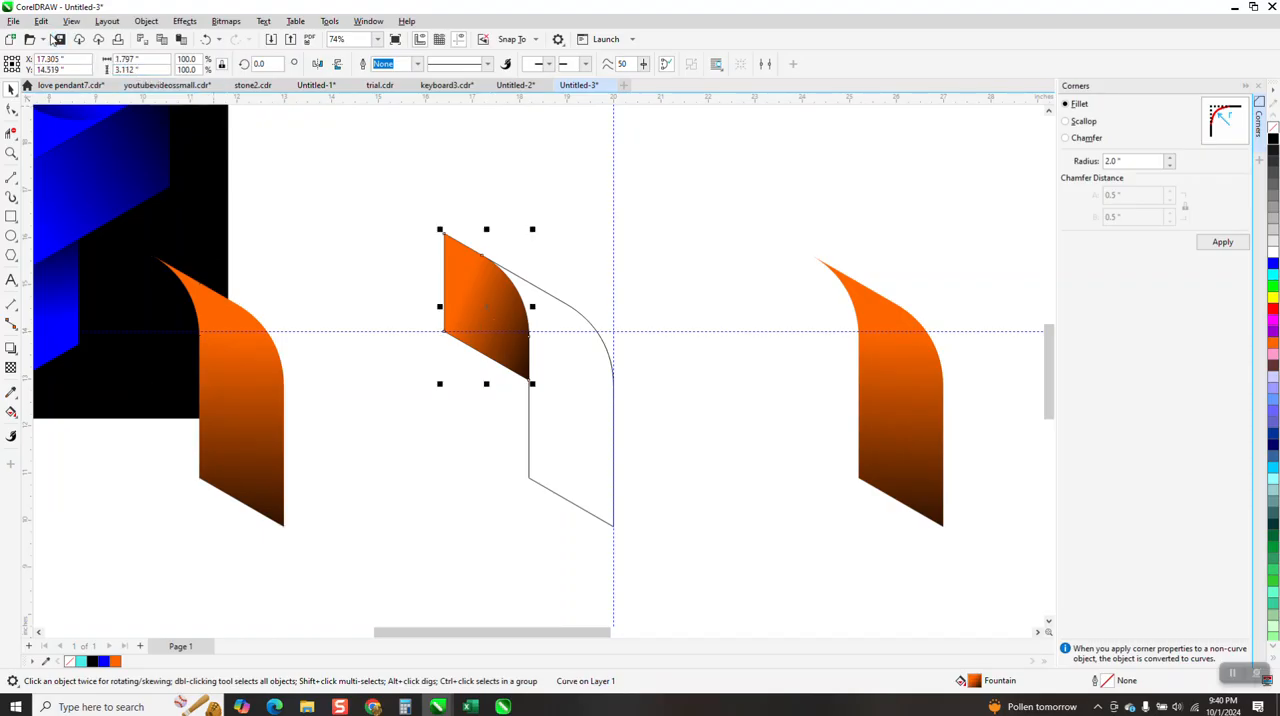
{"action": "left_click", "coordinate": [41, 21]}
{"action": "mouse_move", "coordinate": [66, 236]}
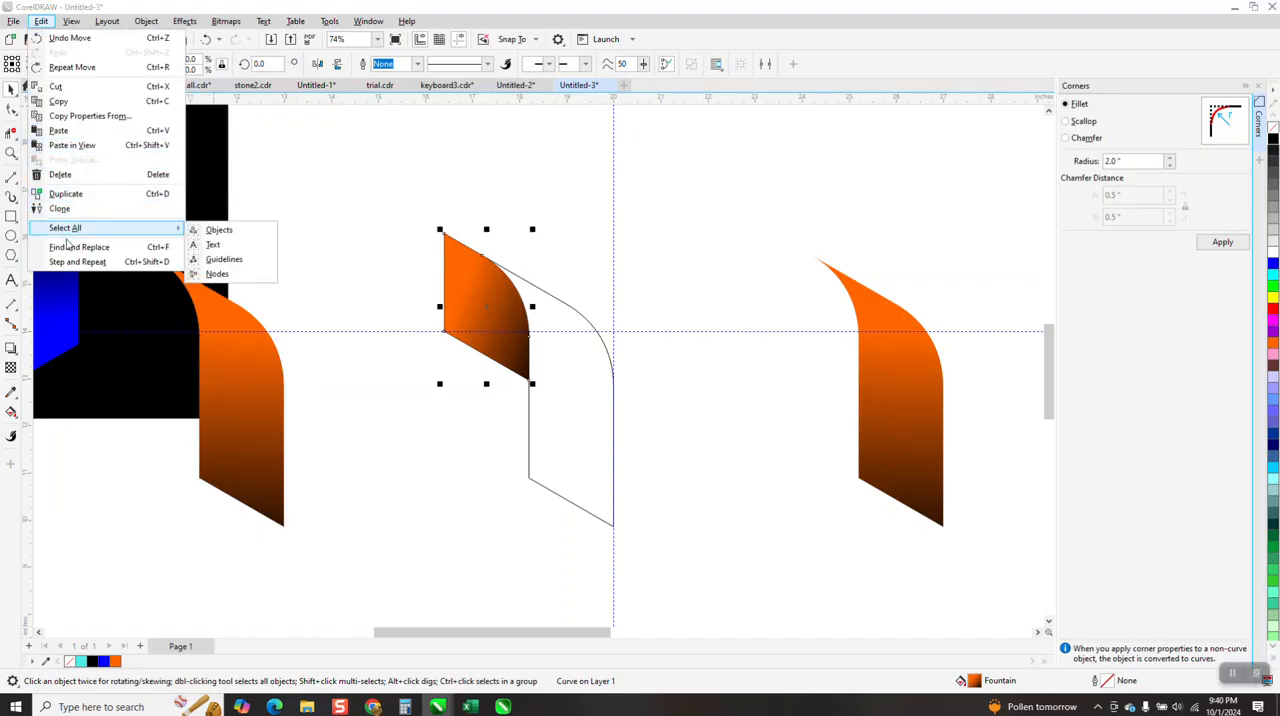
{"action": "left_click", "coordinate": [66, 209]}
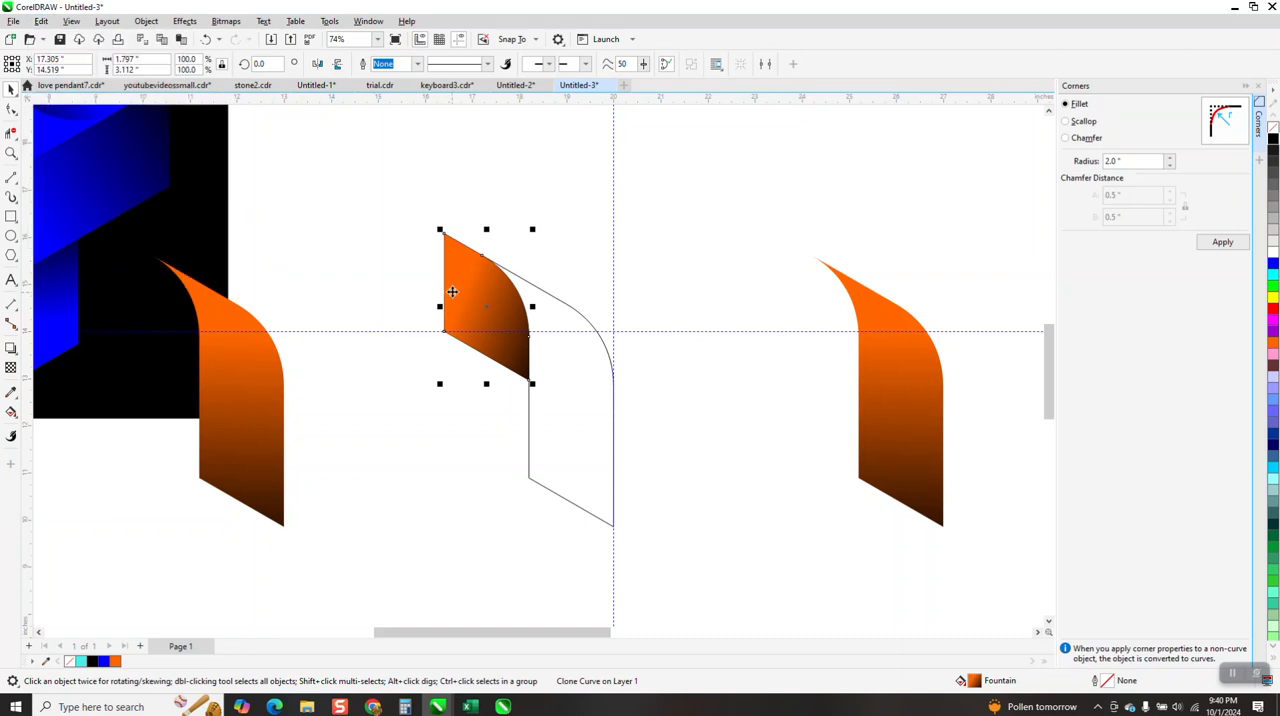
{"action": "key", "text": "Right"}
{"action": "left_click", "coordinate": [467, 297]}
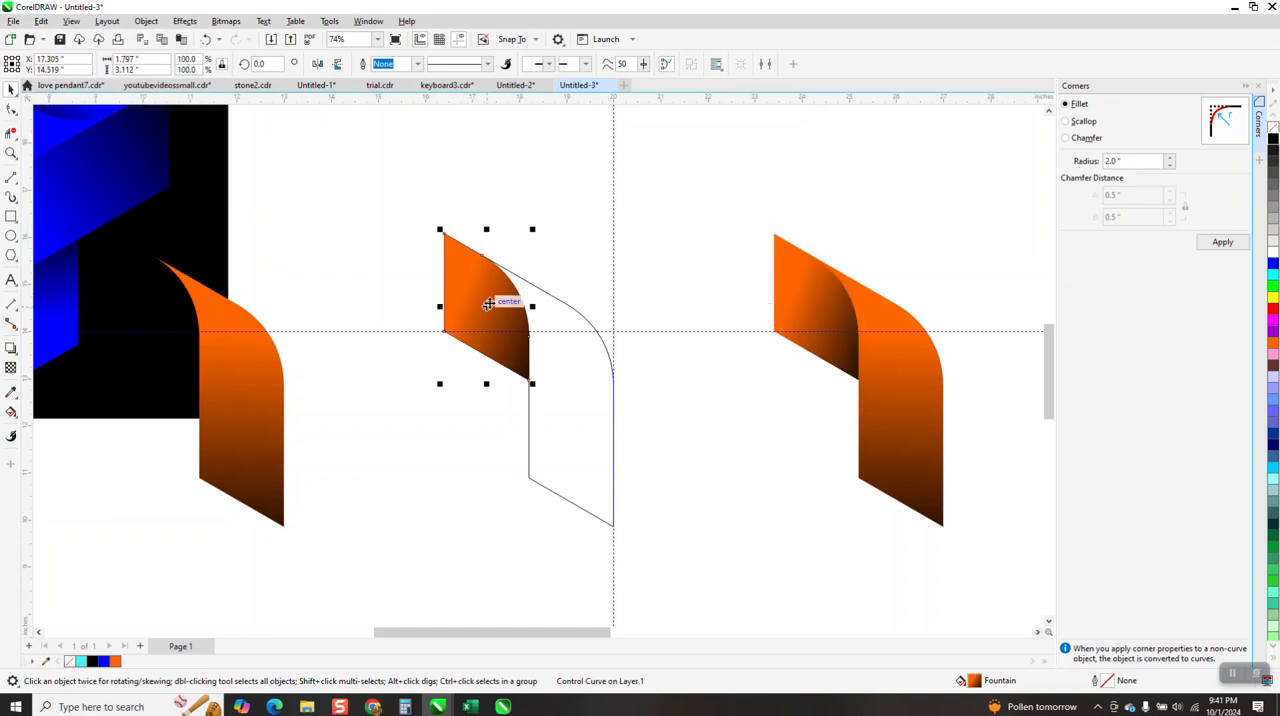
{"action": "key", "text": "Left"}
Delete the three unfilled outline shapes left at the ribbon's original position
{"action": "left_click_drag", "start_coordinate": [731, 211], "coordinate": [992, 522]}
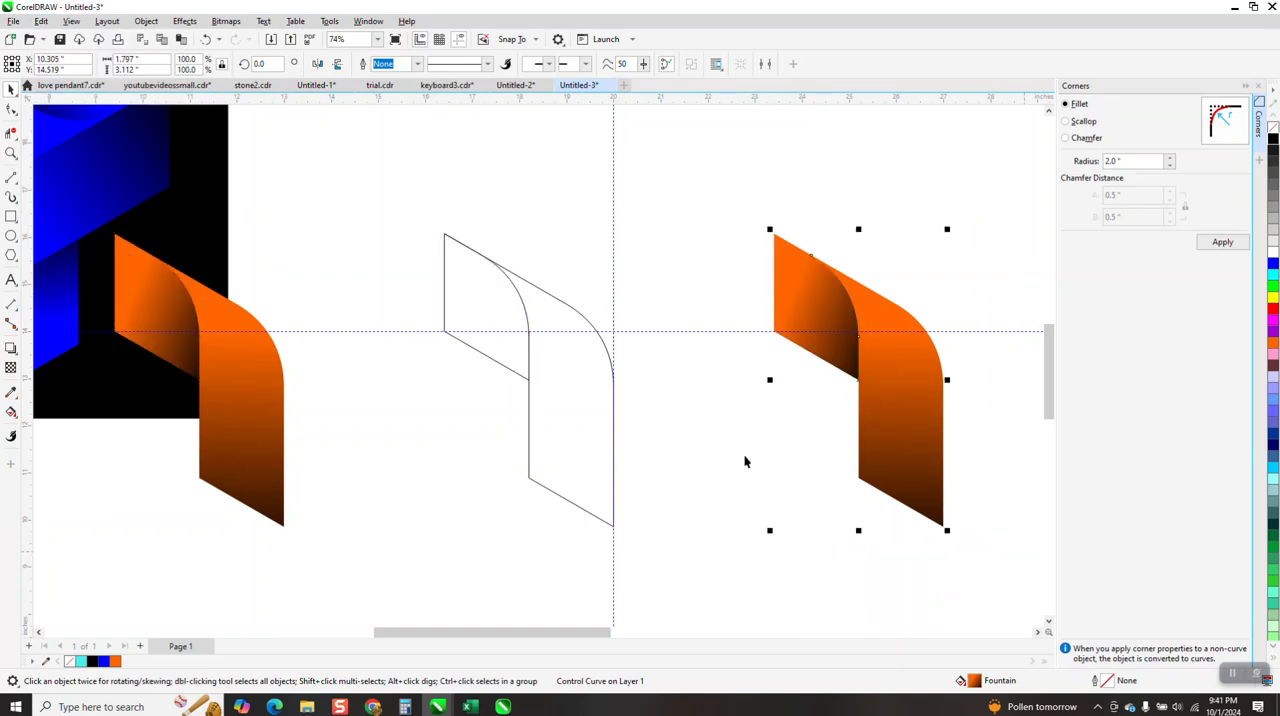
{"action": "left_click_drag", "start_coordinate": [373, 211], "coordinate": [669, 544]}
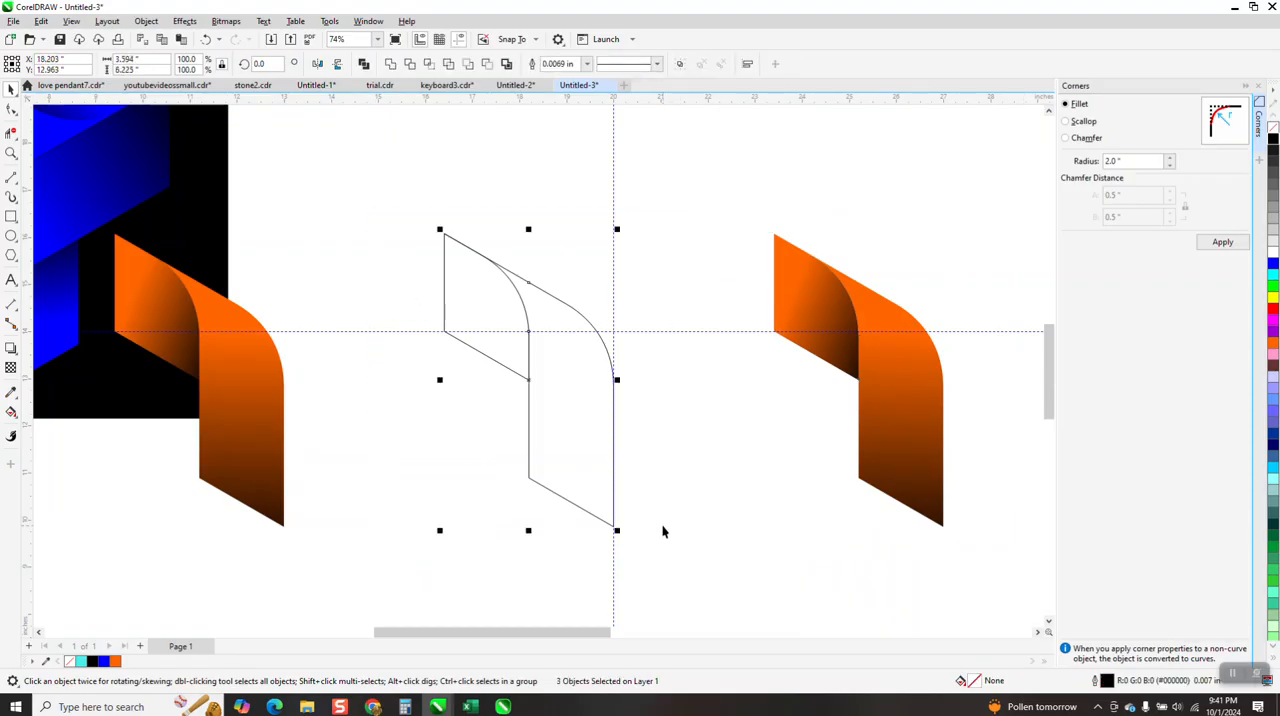
{"action": "key", "text": "Delete"}
Move the two cloned ribbon pieces 7 inches left onto the guideline position and group them
{"action": "left_click_drag", "start_coordinate": [837, 391], "coordinate": [1002, 562]}
{"action": "key", "text": "Left"}
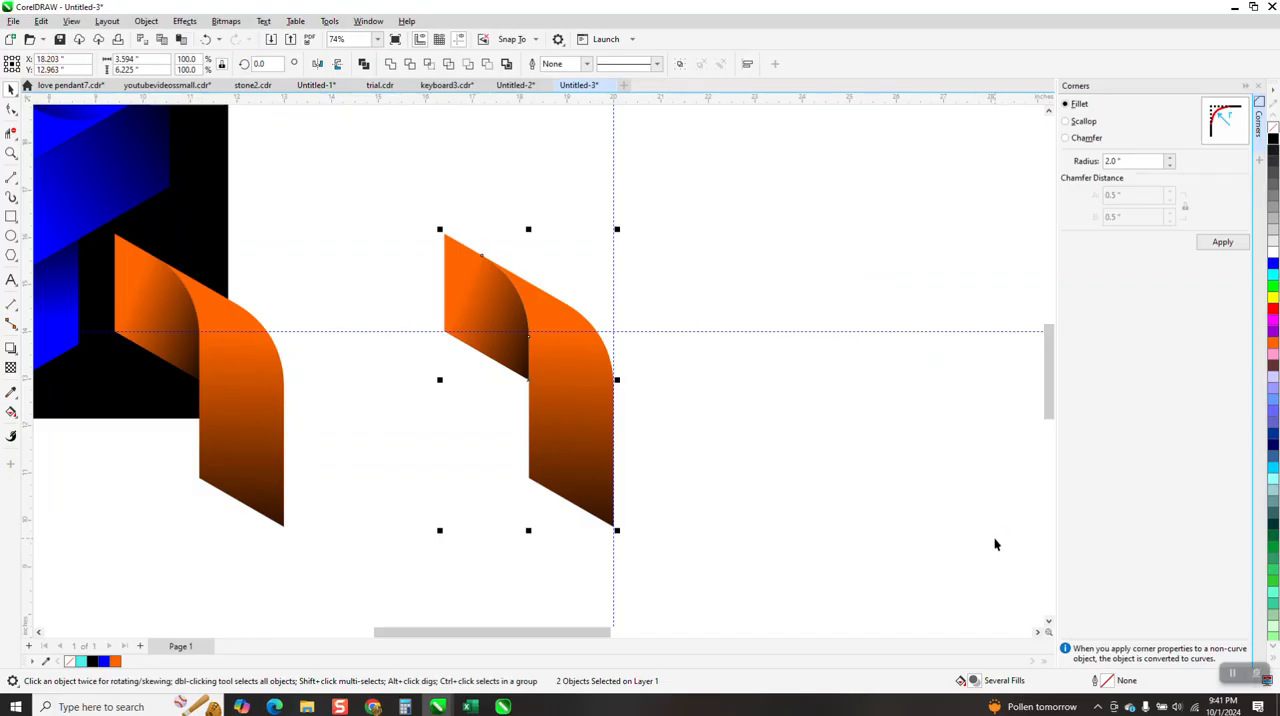
{"action": "key", "text": "ctrl+g"}
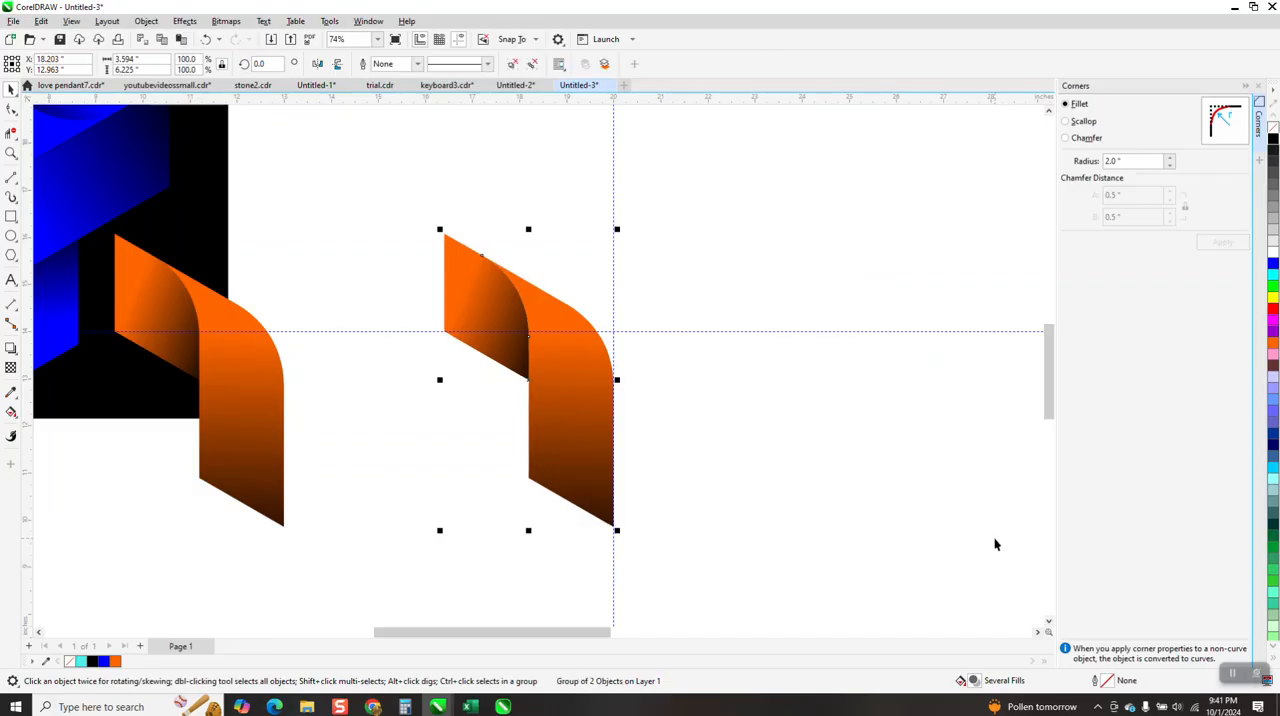
Create two copies of the cloned ribbon group, each rotated a further 120 degrees, to form the Y-shaped logo
{"action": "left_click", "coordinate": [260, 64]}
{"action": "type", "text": "120"}
{"action": "key", "text": "Return"}
{"action": "key", "text": "ctrl+r"}
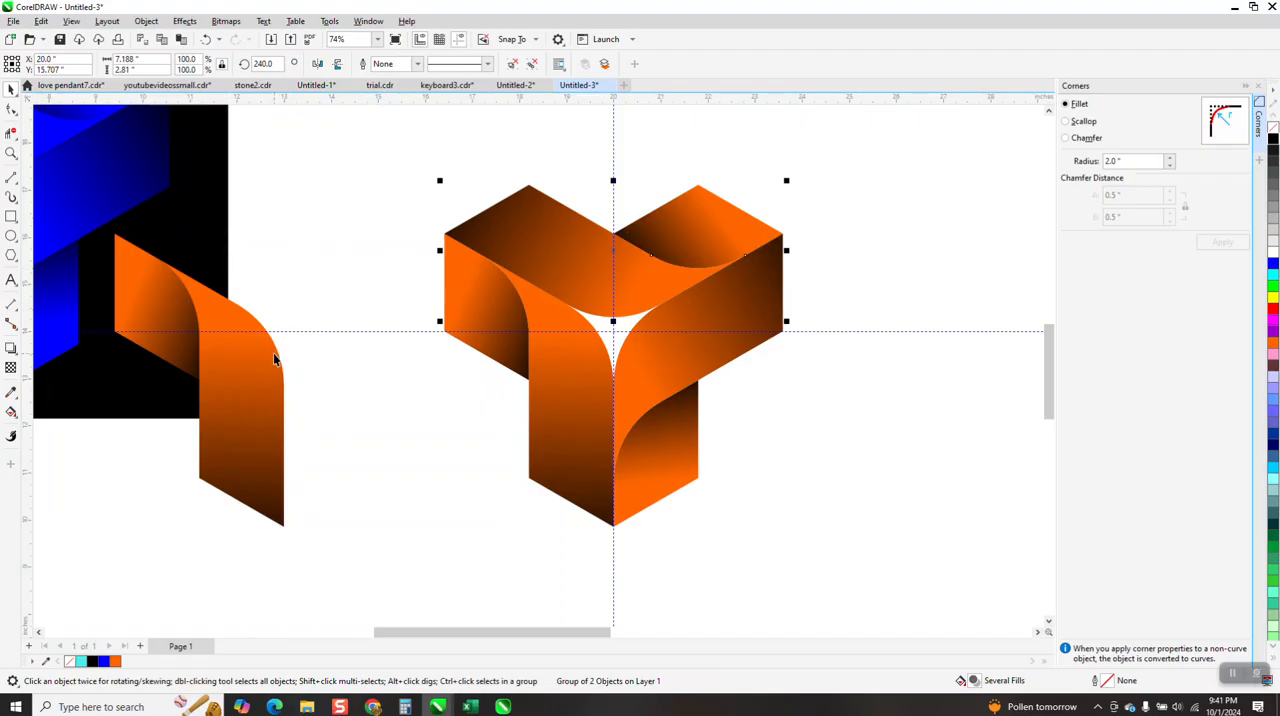
Ungroup the three ribbon groups of the Y-shaped logo and place the black rectangle behind it
{"action": "left_click_drag", "start_coordinate": [393, 152], "coordinate": [866, 549]}
{"action": "left_click", "coordinate": [184, 22]}
{"action": "mouse_move", "coordinate": [146, 21]}
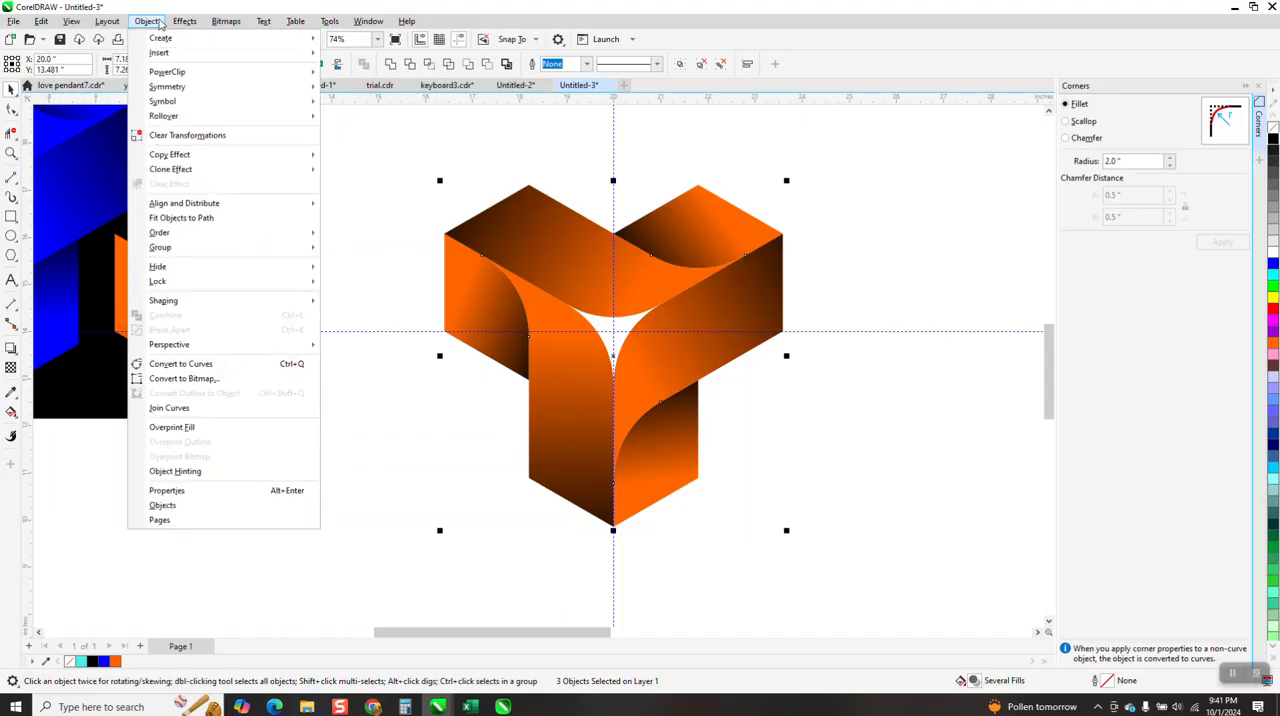
{"action": "mouse_move", "coordinate": [259, 251]}
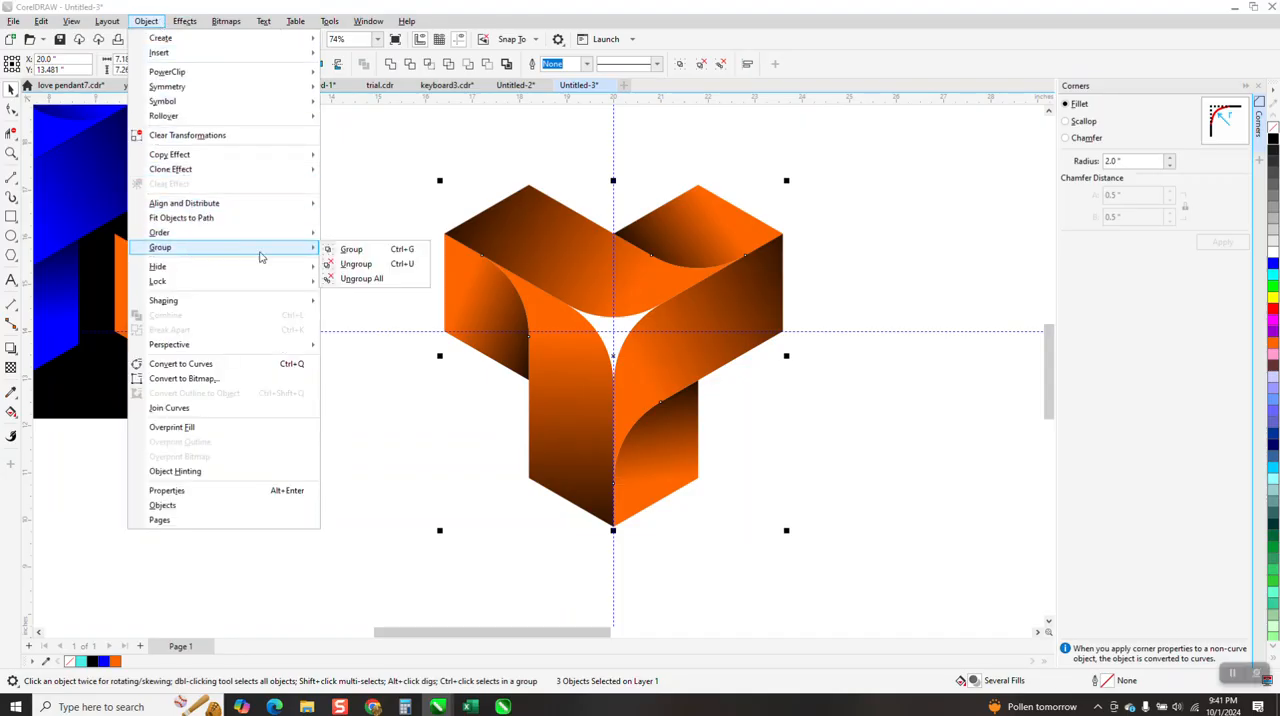
{"action": "left_click", "coordinate": [343, 263]}
{"action": "left_click", "coordinate": [266, 280]}
{"action": "left_click_drag", "start_coordinate": [222, 250], "coordinate": [840, 379]}
Adjust the black end of the original back piece's gradient with the Interactive Fill tool
{"action": "left_click", "coordinate": [180, 331]}
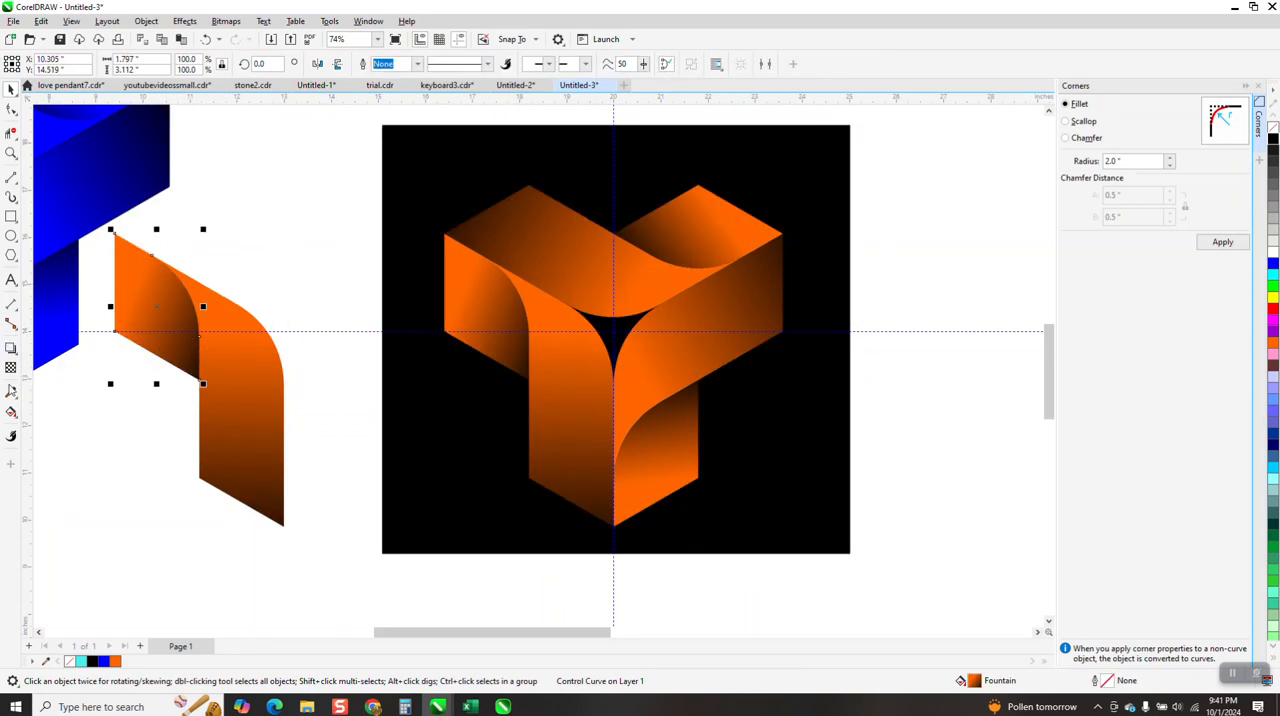
{"action": "left_click", "coordinate": [17, 401]}
{"action": "left_click", "coordinate": [15, 414]}
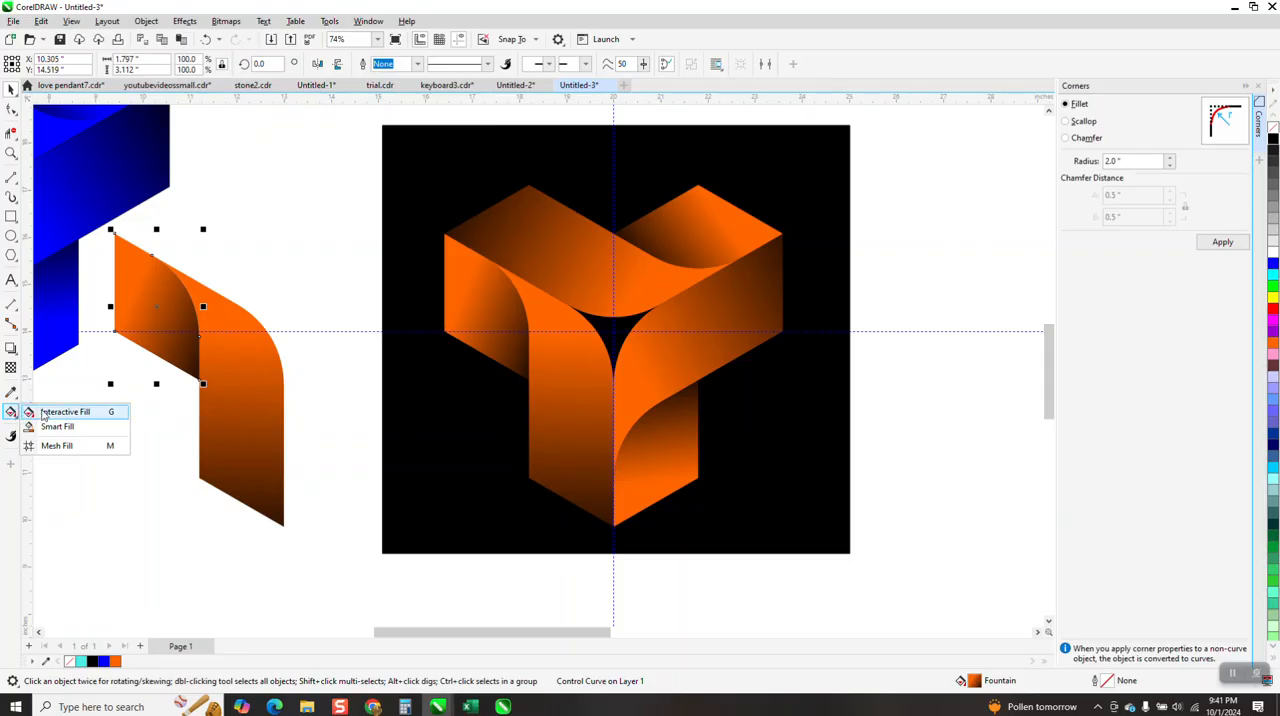
{"action": "left_click", "coordinate": [43, 414]}
{"action": "mouse_move", "coordinate": [219, 339]}
{"action": "left_mouse_down"}
{"action": "mouse_move", "coordinate": [194, 329]}
{"action": "mouse_move", "coordinate": [236, 345]}
{"action": "left_mouse_up"}
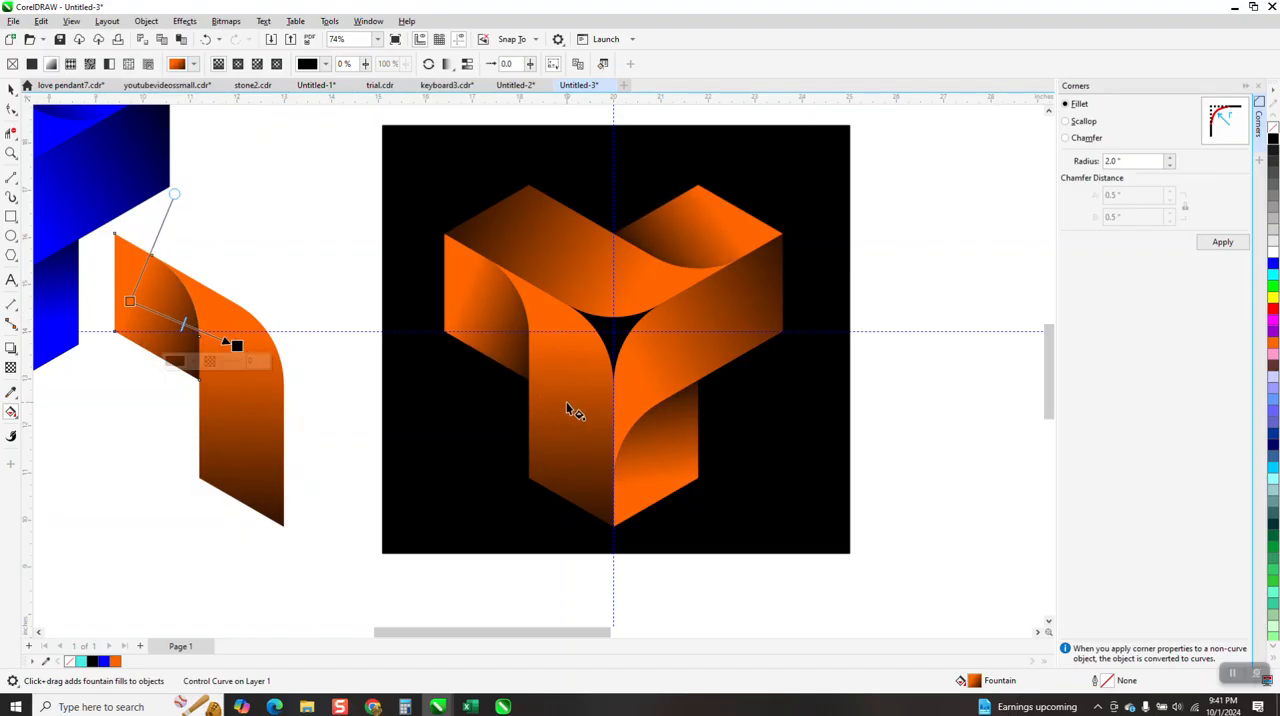
Rework the original front piece's gradient with black at both ends and two orange color nodes between, extending its start upward and shortening its end
{"action": "left_click", "coordinate": [257, 440]}
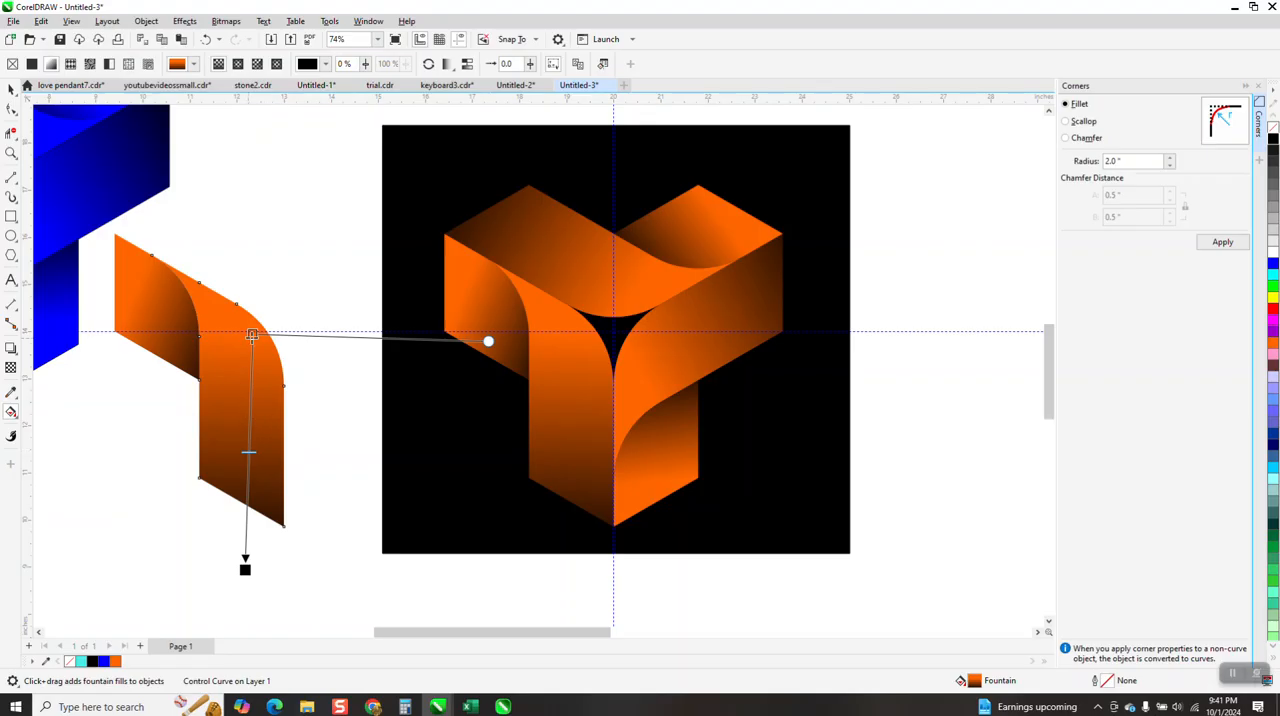
{"action": "left_click_drag", "start_coordinate": [252, 334], "coordinate": [242, 276]}
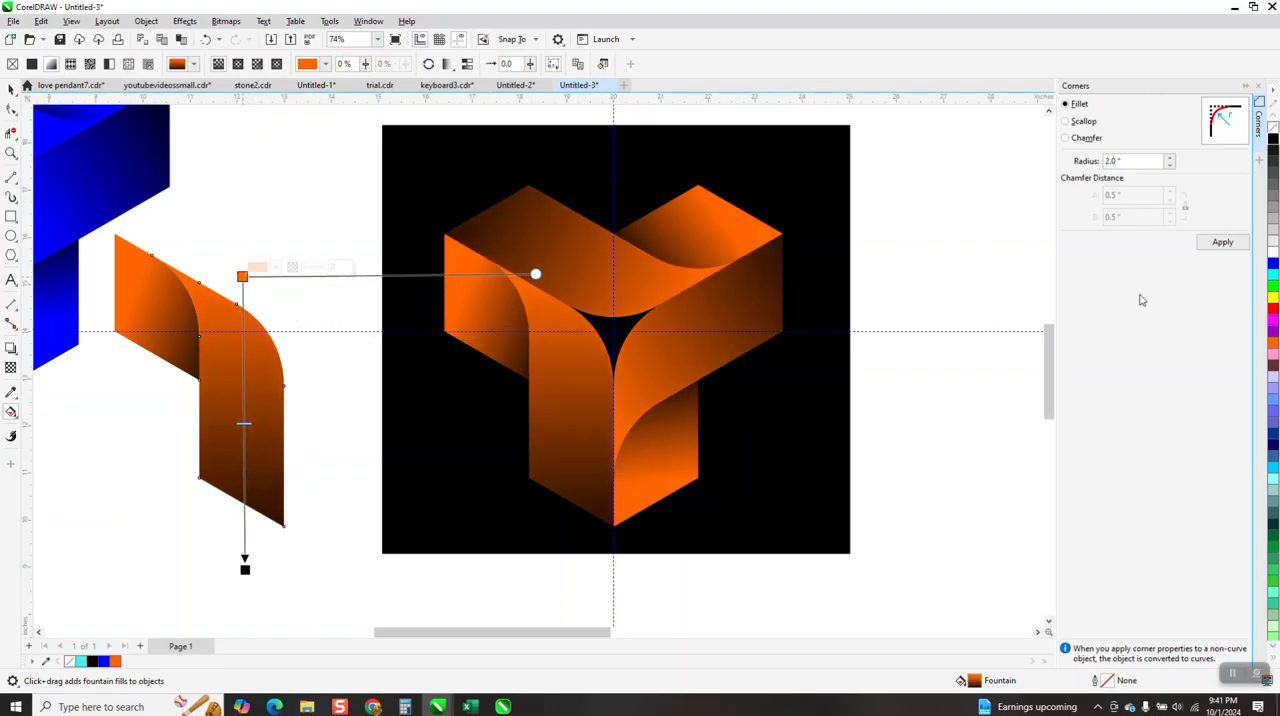
{"action": "left_click_drag", "start_coordinate": [1276, 148], "coordinate": [248, 284]}
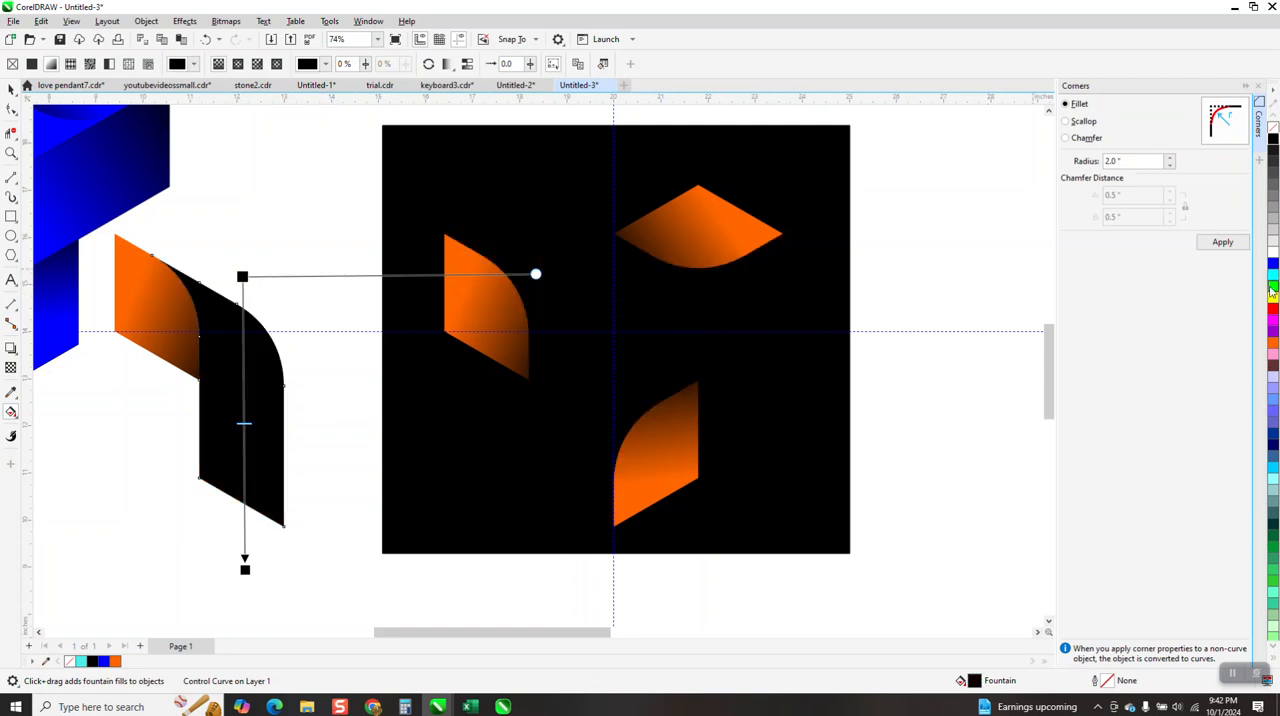
{"action": "left_click_drag", "start_coordinate": [1273, 352], "coordinate": [242, 313]}
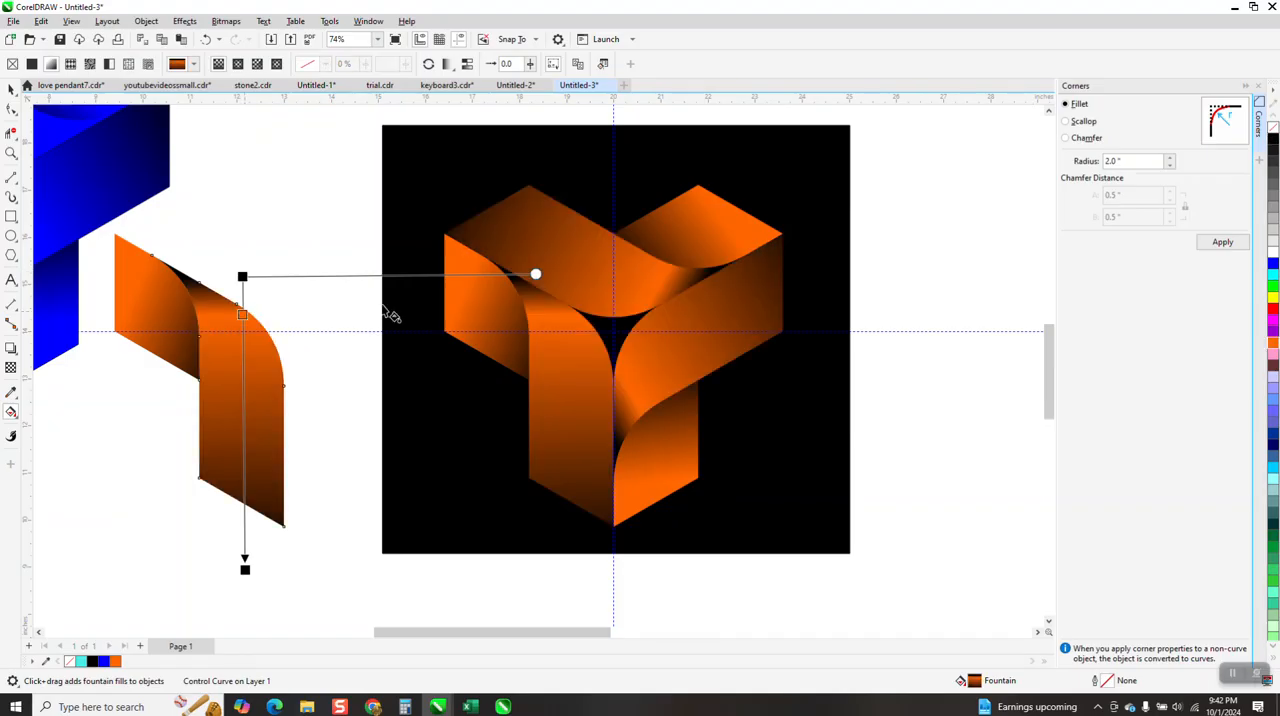
{"action": "left_click_drag", "start_coordinate": [1275, 345], "coordinate": [244, 499]}
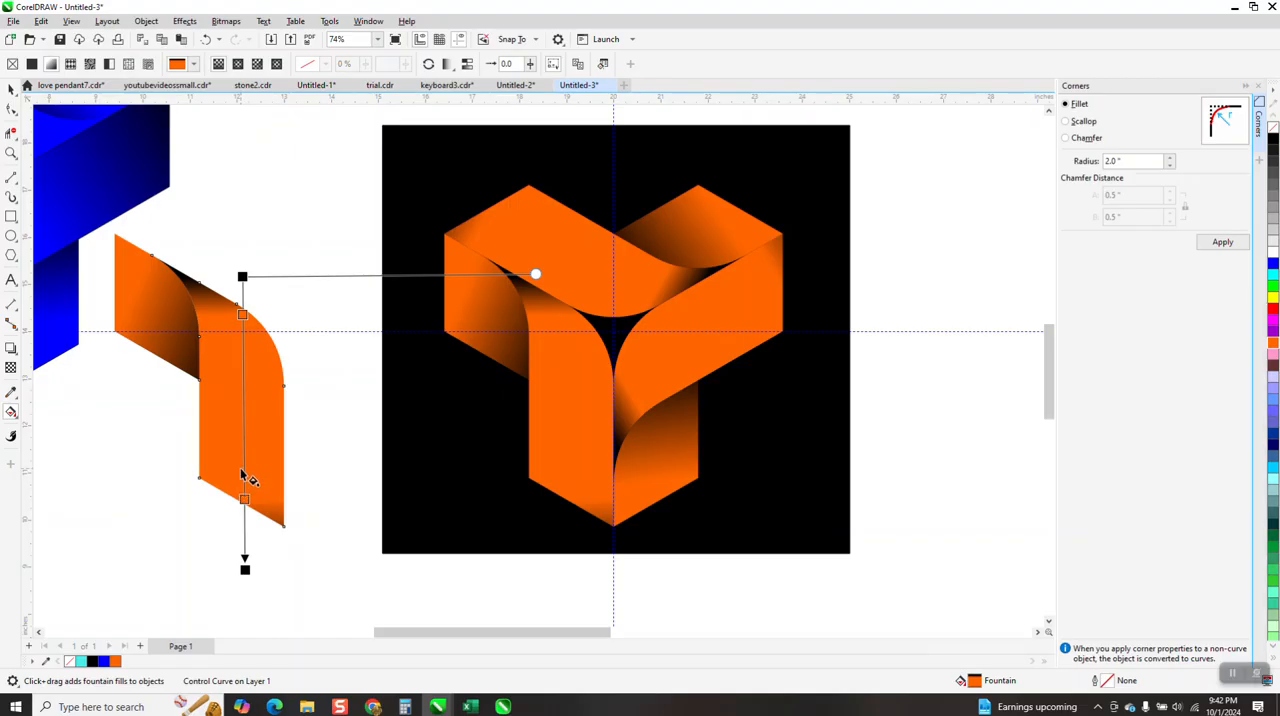
{"action": "left_click_drag", "start_coordinate": [244, 570], "coordinate": [240, 535]}
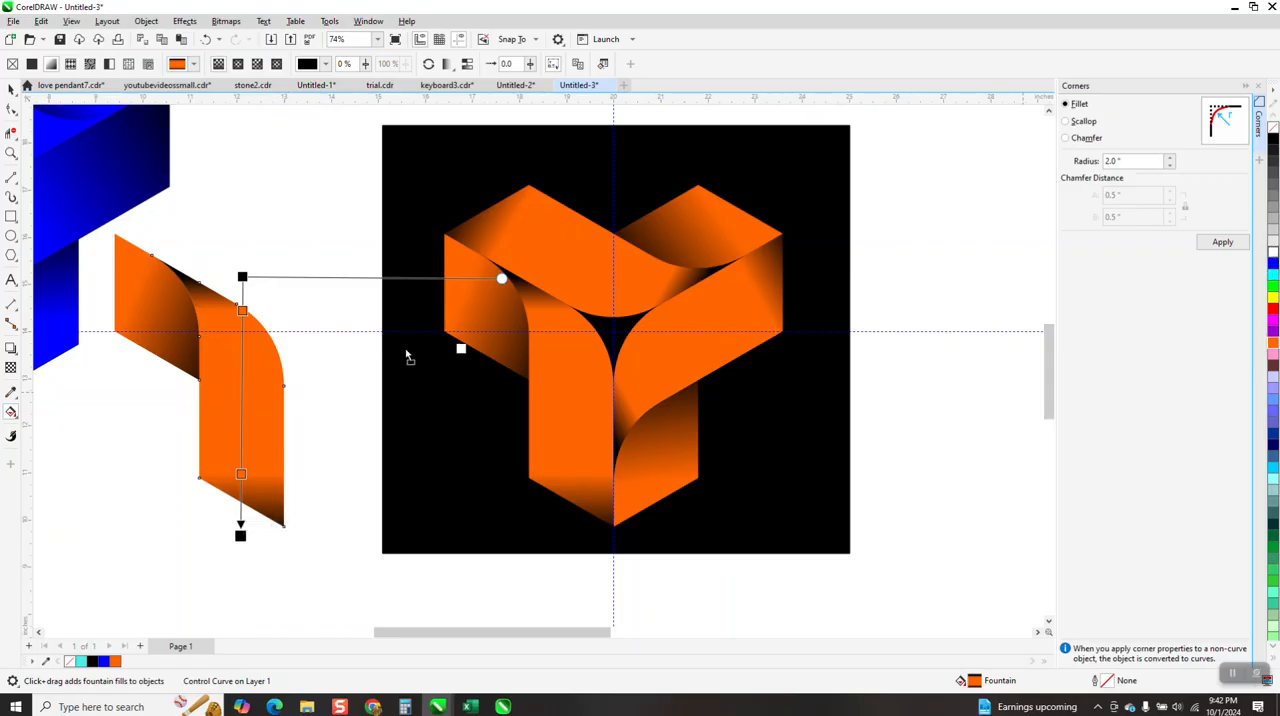
Add a white highlight node to the front piece's gradient with orange nodes close on either side, then refine the upper orange node and black end
{"action": "double_click", "coordinate": [241, 383]}
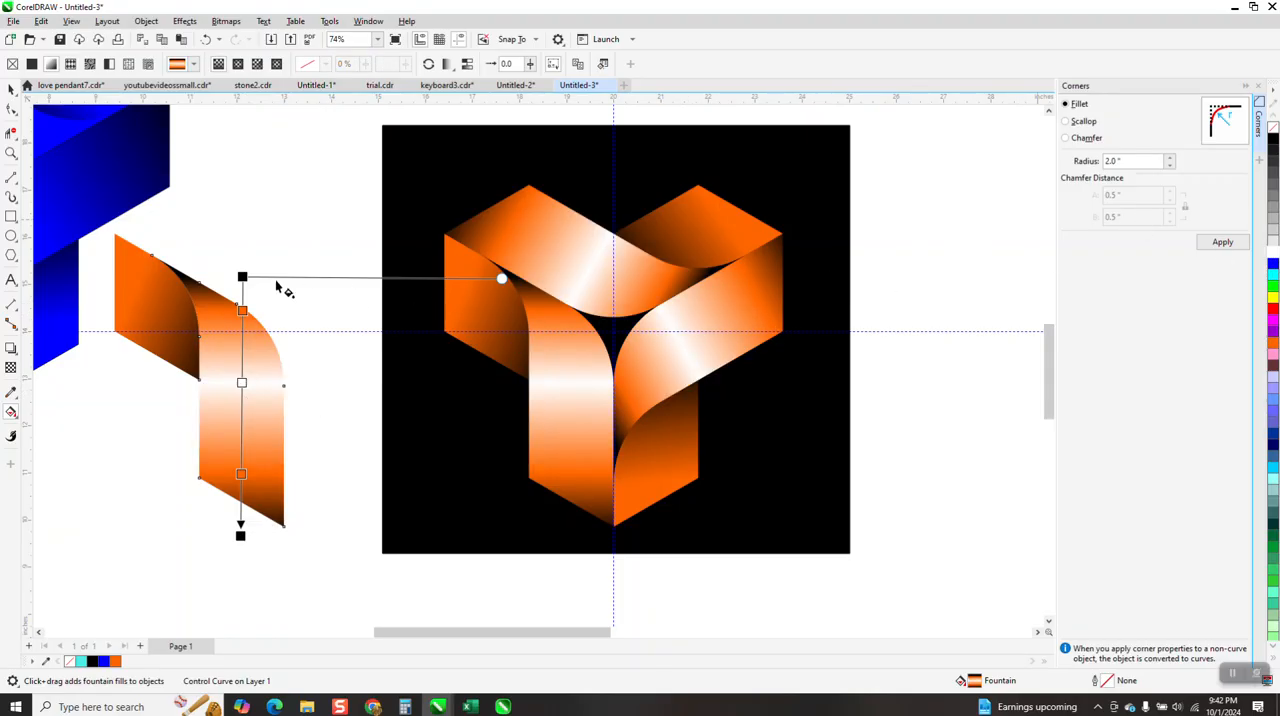
{"action": "mouse_move", "coordinate": [241, 310]}
{"action": "left_mouse_down"}
{"action": "mouse_move", "coordinate": [245, 352]}
{"action": "mouse_move", "coordinate": [248, 327]}
{"action": "left_mouse_up"}
{"action": "left_click_drag", "start_coordinate": [249, 328], "coordinate": [249, 329]}
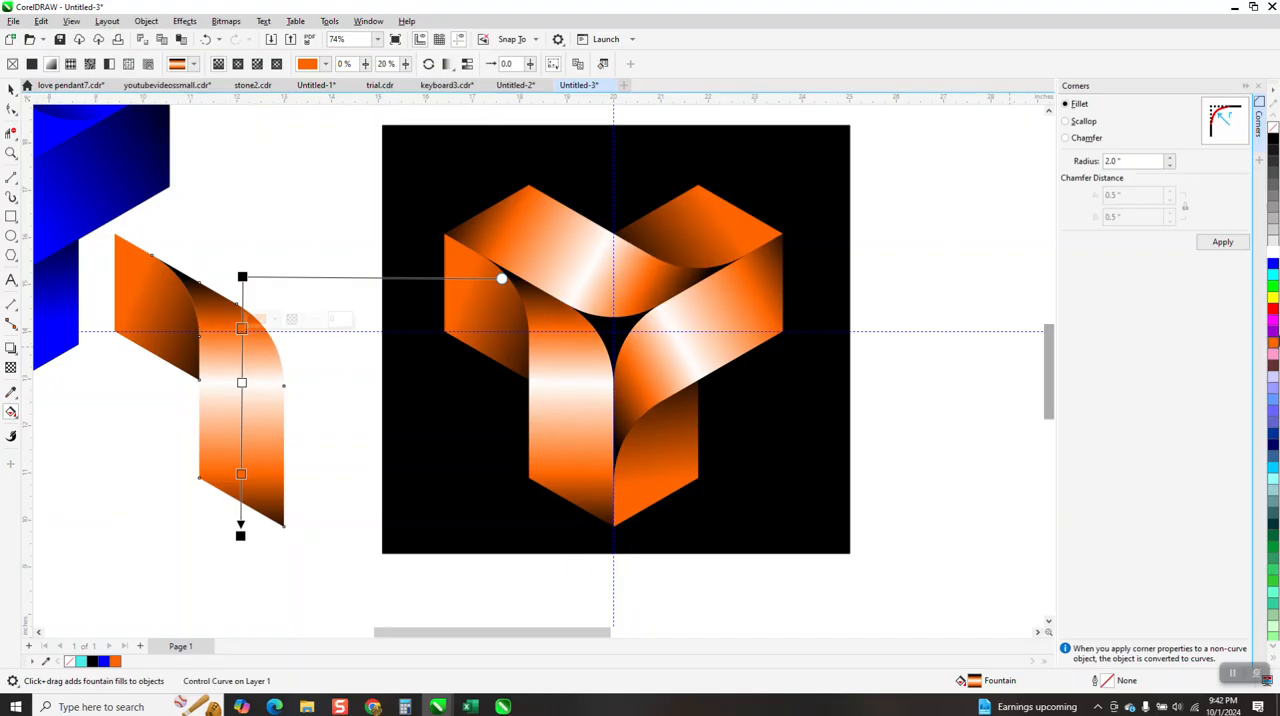
{"action": "left_click_drag", "start_coordinate": [1179, 367], "coordinate": [241, 356]}
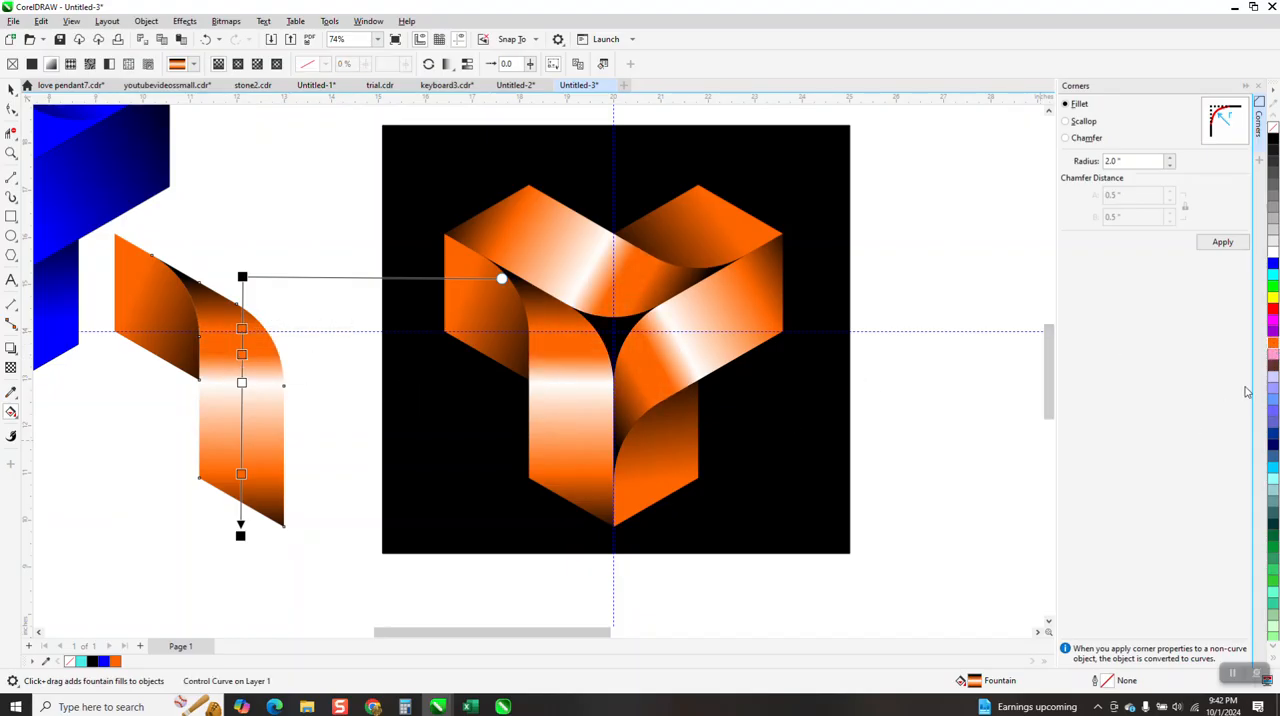
{"action": "left_click_drag", "start_coordinate": [224, 413], "coordinate": [241, 410]}
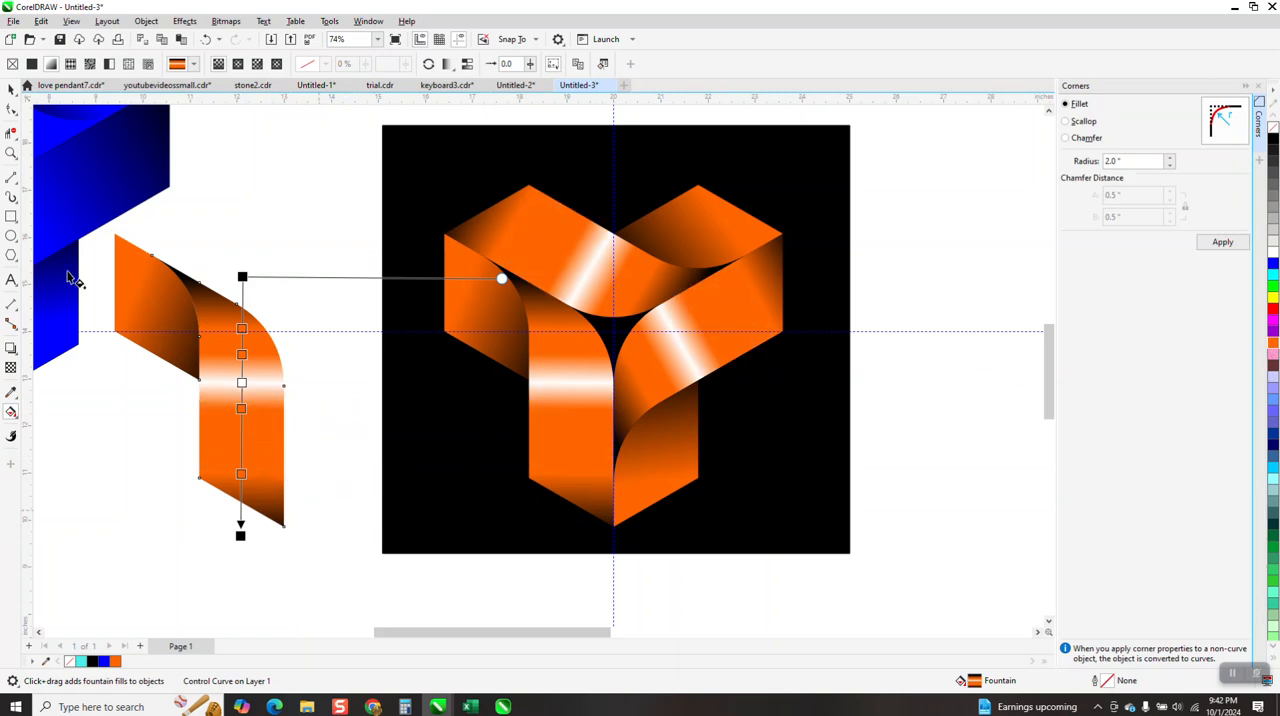
{"action": "mouse_move", "coordinate": [239, 536]}
{"action": "left_mouse_down"}
{"action": "mouse_move", "coordinate": [226, 508]}
{"action": "mouse_move", "coordinate": [240, 517]}
{"action": "mouse_move", "coordinate": [241, 506]}
{"action": "mouse_move", "coordinate": [243, 548]}
{"action": "mouse_move", "coordinate": [246, 503]}
{"action": "mouse_move", "coordinate": [236, 568]}
{"action": "mouse_move", "coordinate": [242, 489]}
{"action": "mouse_move", "coordinate": [238, 573]}
{"action": "mouse_move", "coordinate": [238, 561]}
{"action": "left_mouse_up"}
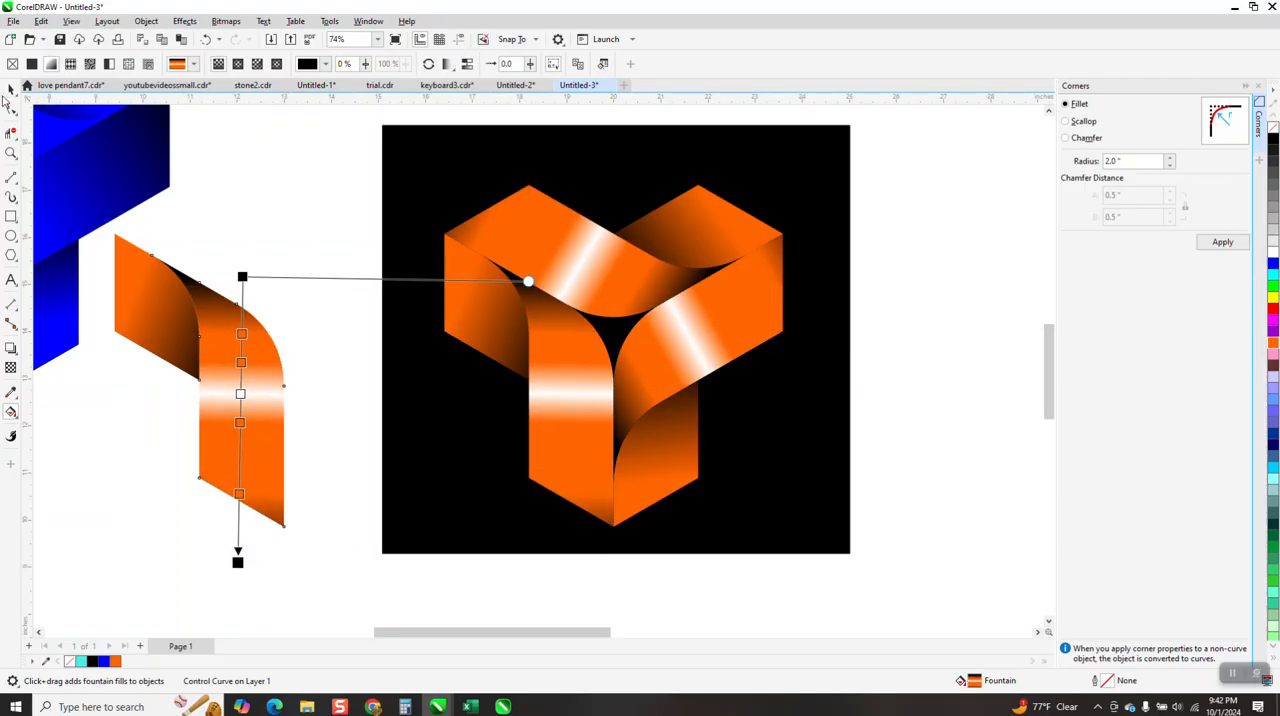
Move the black rectangle aside and break apart all the orange ribbon pieces, originals and logo clones together
{"action": "left_click", "coordinate": [10, 90]}
{"action": "scroll", "coordinate": [292, 268], "scroll_direction": "down", "scroll_amount": 1}
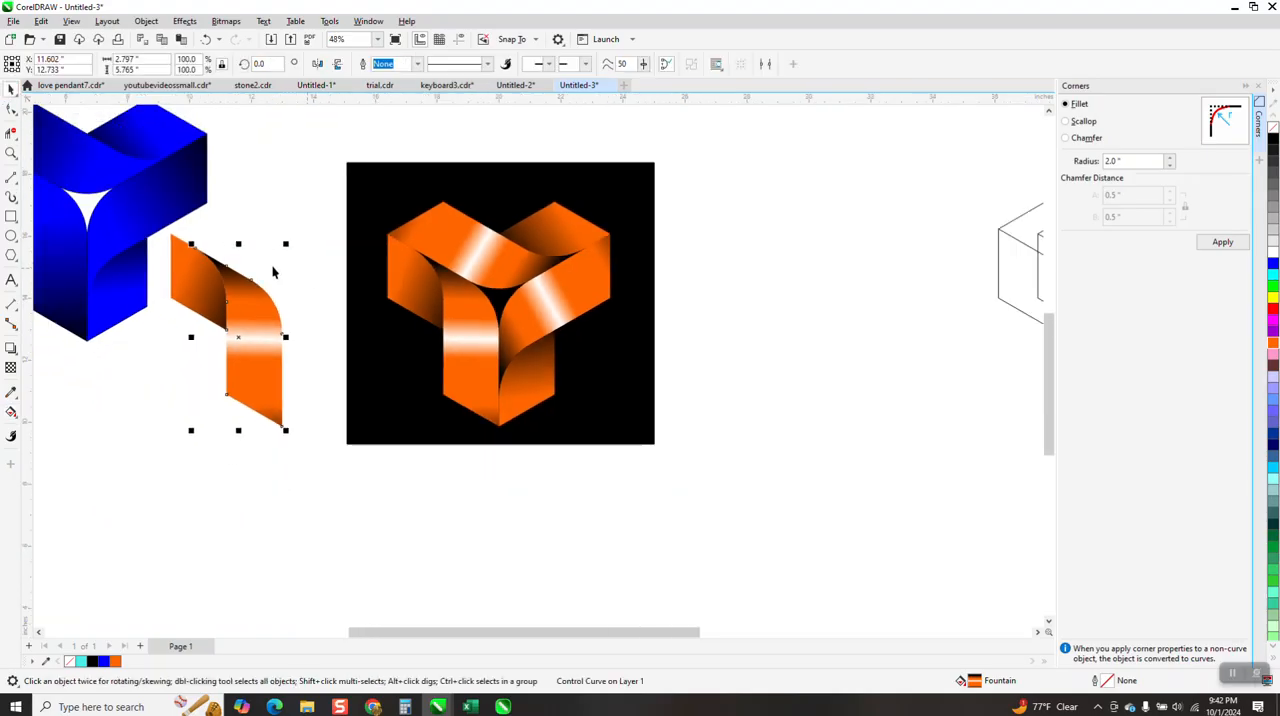
{"action": "left_click_drag", "start_coordinate": [352, 186], "coordinate": [795, 288]}
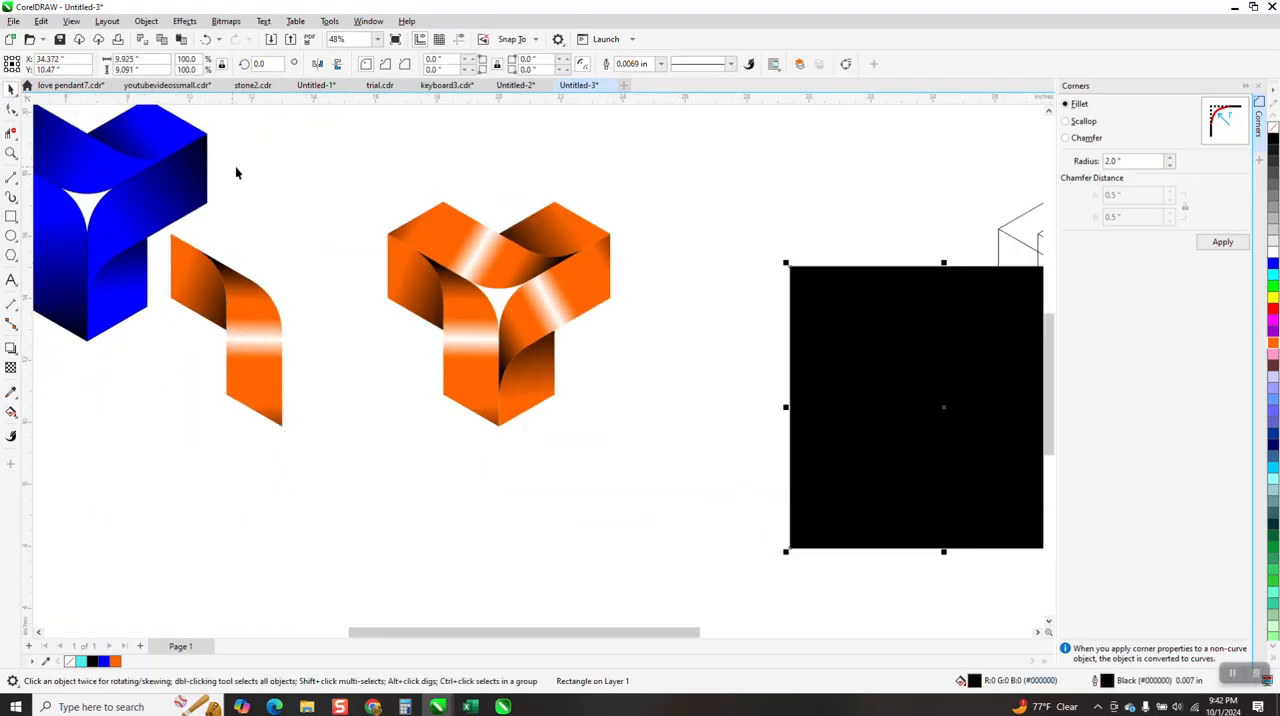
{"action": "left_click_drag", "start_coordinate": [593, 430], "coordinate": [131, 463]}
{"action": "left_click", "coordinate": [146, 21]}
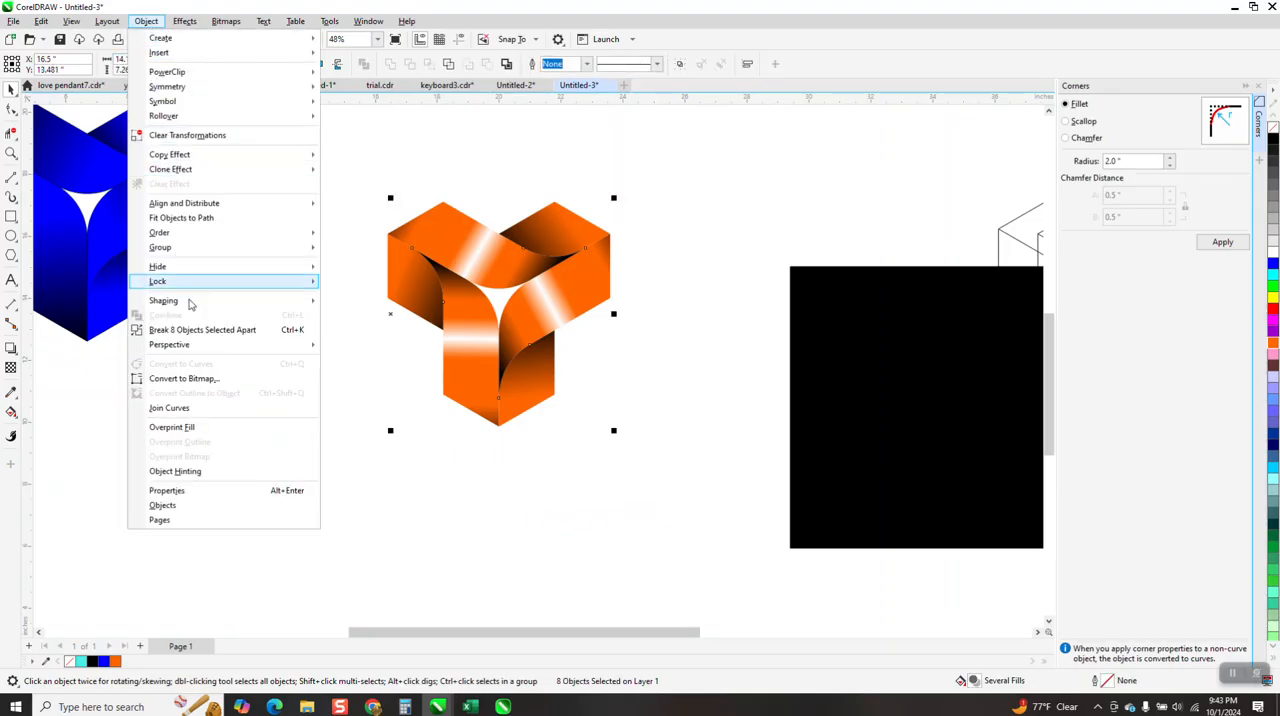
{"action": "left_click", "coordinate": [203, 329]}
Delete the separate original ribbon and move the black rectangle back behind the orange logo
{"action": "left_click_drag", "start_coordinate": [306, 214], "coordinate": [158, 472]}
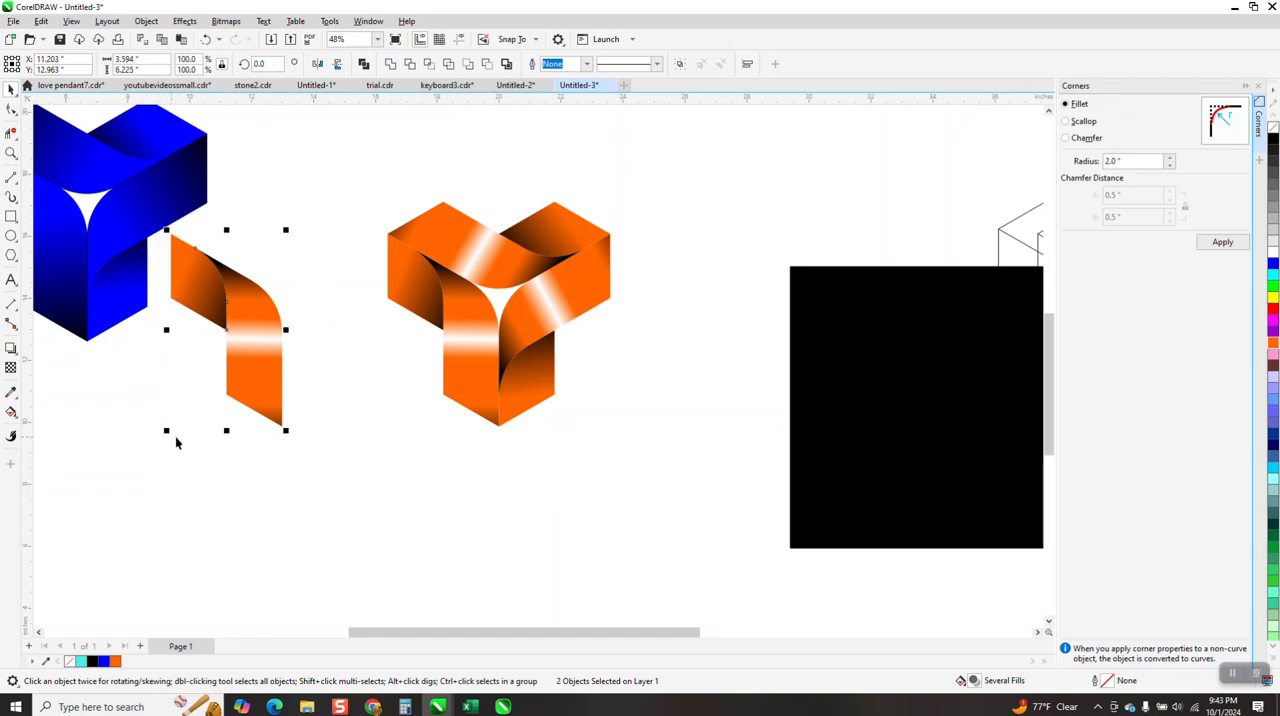
{"action": "key", "text": "Delete"}
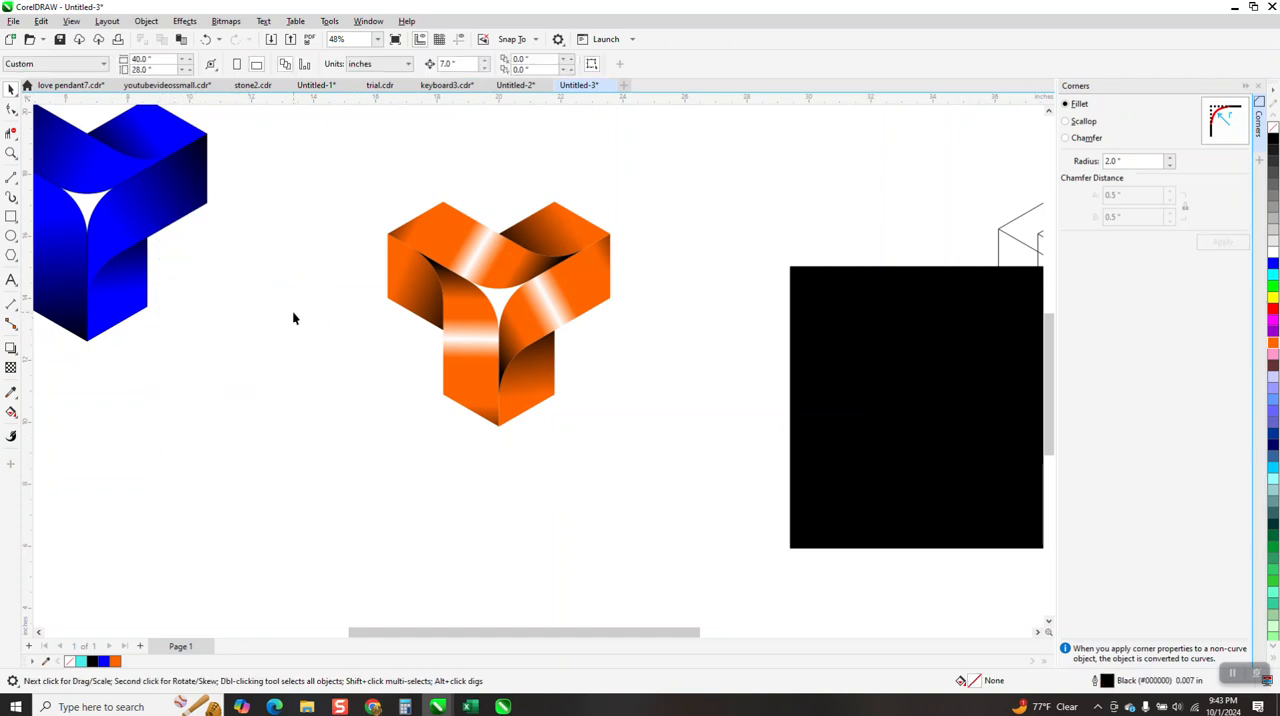
{"action": "left_click_drag", "start_coordinate": [858, 361], "coordinate": [412, 268]}
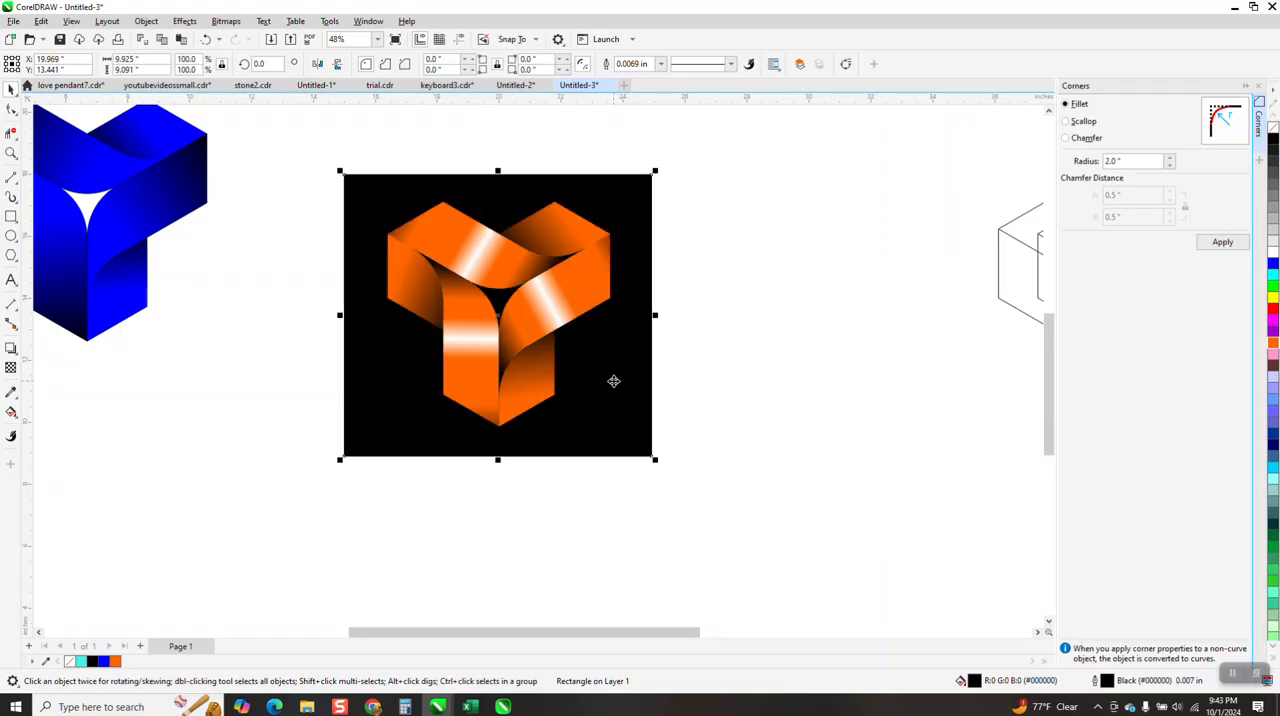